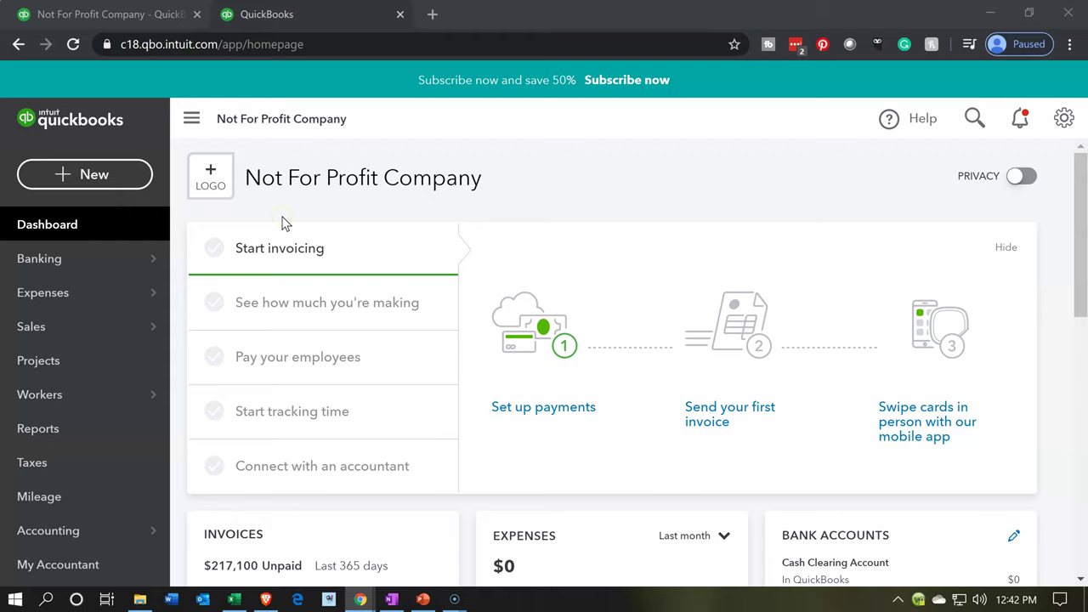
Switch to the Excel workbook and examine the expense journal entries at the start of sheet 10.
{"action": "mouse_move", "coordinate": [153, 250]}
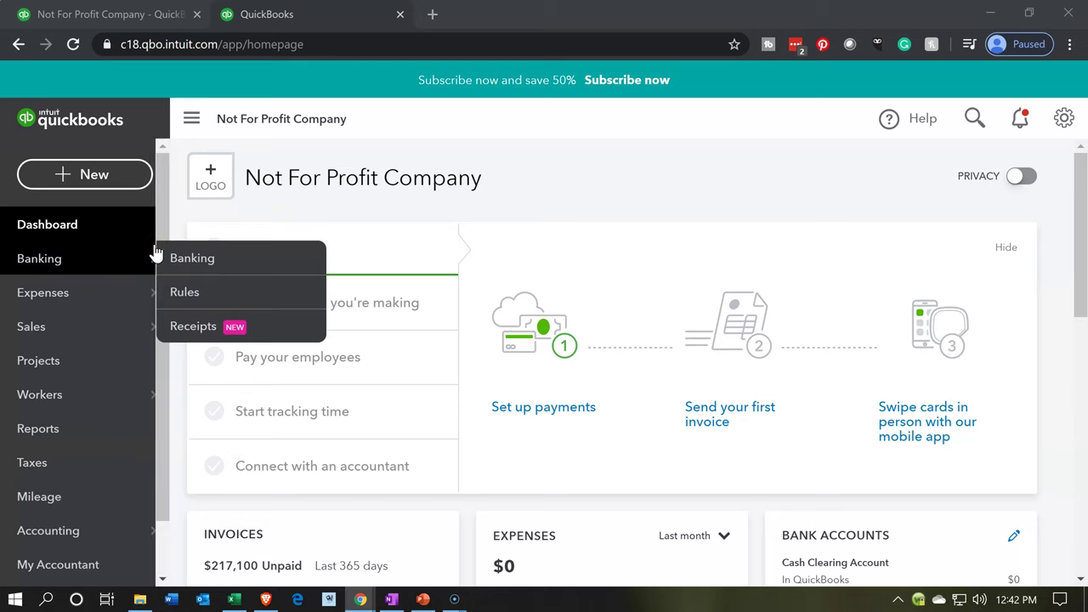
{"action": "left_click", "coordinate": [235, 600]}
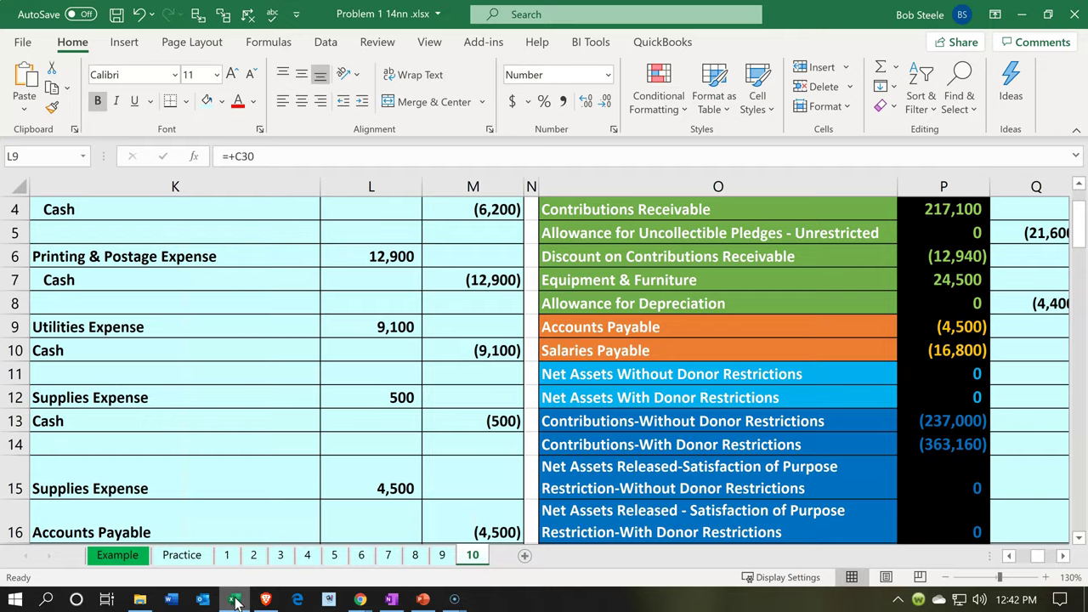
{"action": "left_click", "coordinate": [314, 425]}
{"action": "scroll", "coordinate": [315, 425], "scroll_direction": "up", "scroll_amount": 1}
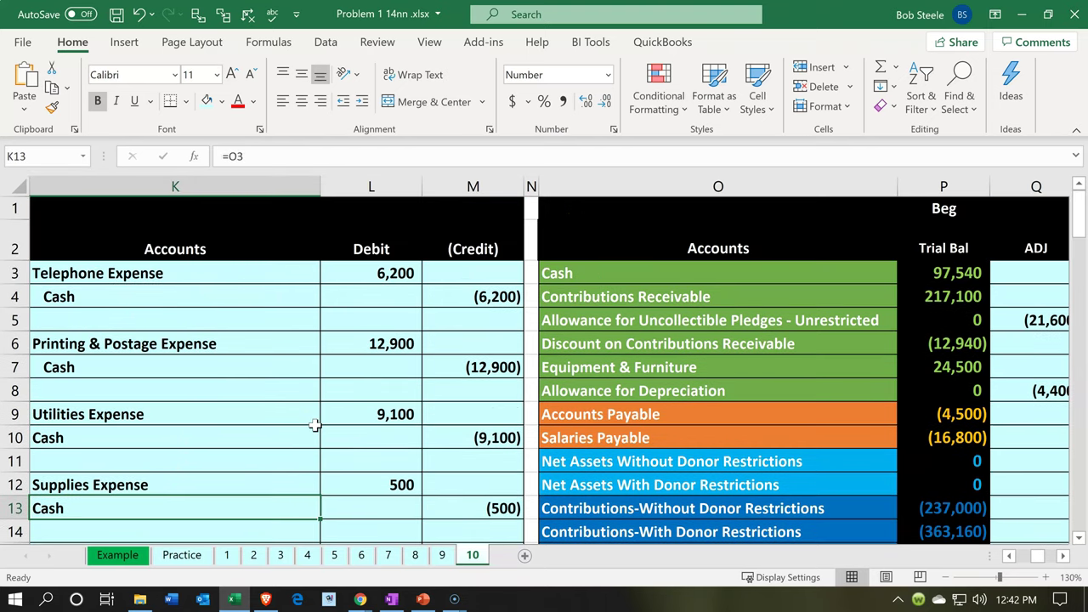
{"action": "left_click", "coordinate": [257, 289]}
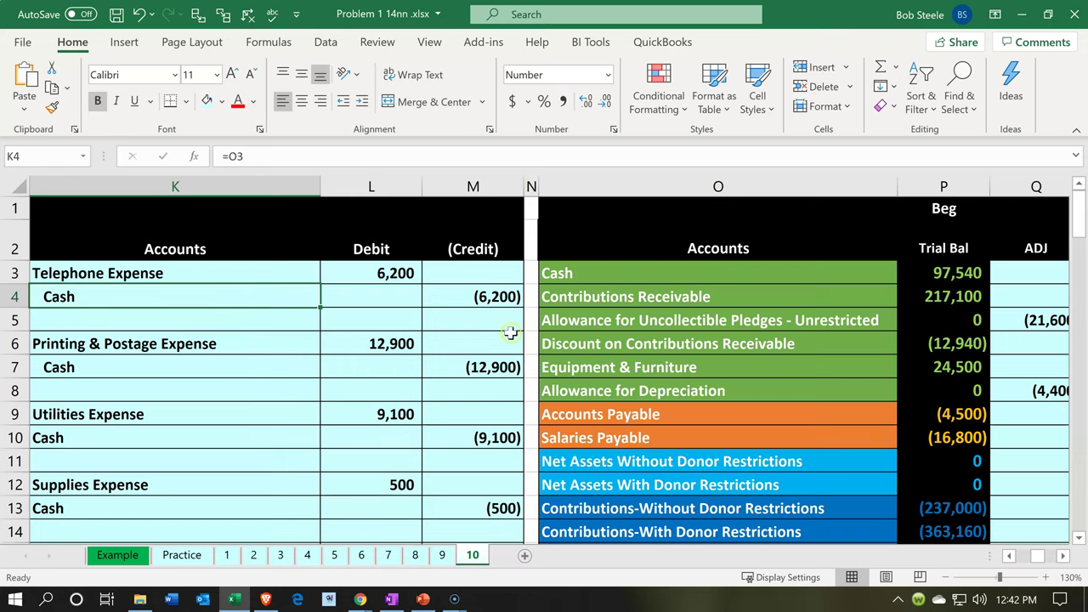
Examine the first worksheet's ending trial balance from Cash through Depreciation Expense, highlighting R3:R24.
{"action": "left_click", "coordinate": [636, 336]}
{"action": "key", "text": "Right"}
{"action": "key", "text": "Right"}
{"action": "key", "text": "Right"}
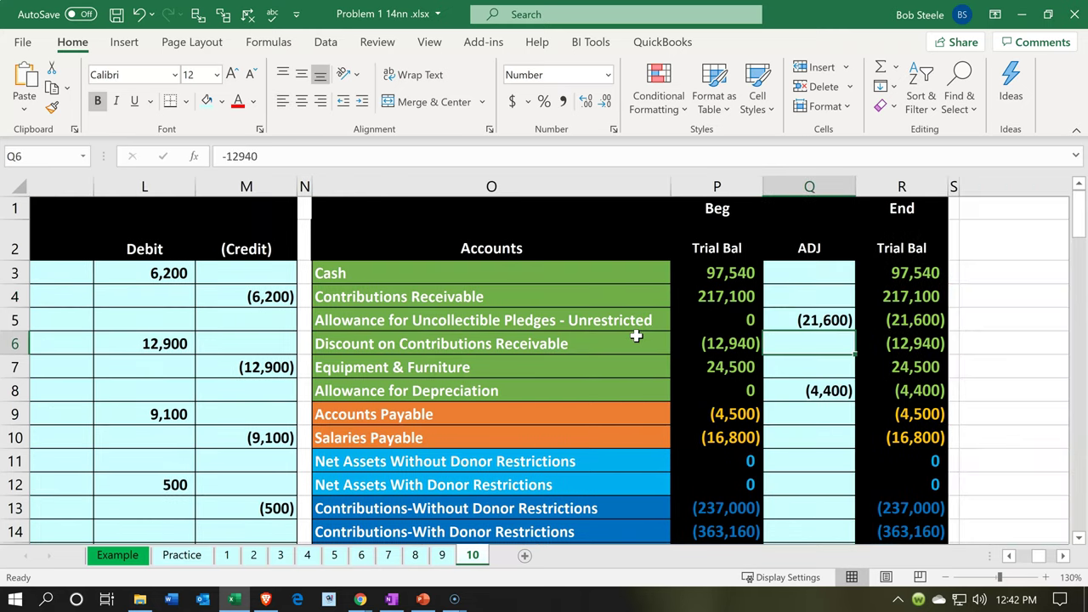
{"action": "left_click_drag", "start_coordinate": [857, 278], "coordinate": [848, 439]}
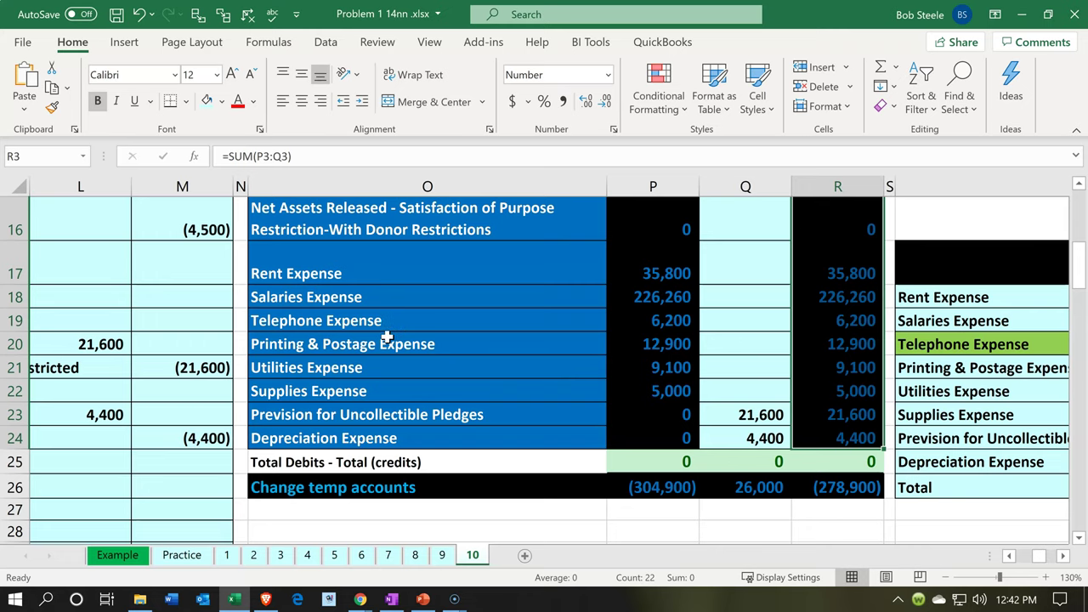
Examine the second trial balance from row 35, including the functional expense allocations in R47:R50 and the restriction release in row 51.
{"action": "scroll", "coordinate": [386, 339], "scroll_direction": "down", "scroll_amount": 5}
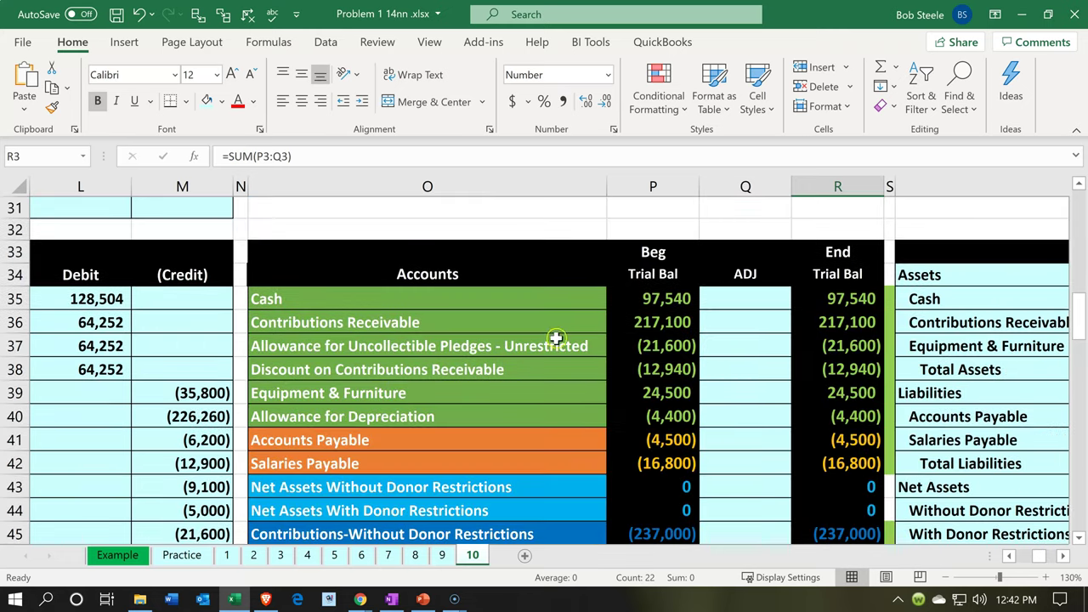
{"action": "left_click", "coordinate": [664, 301]}
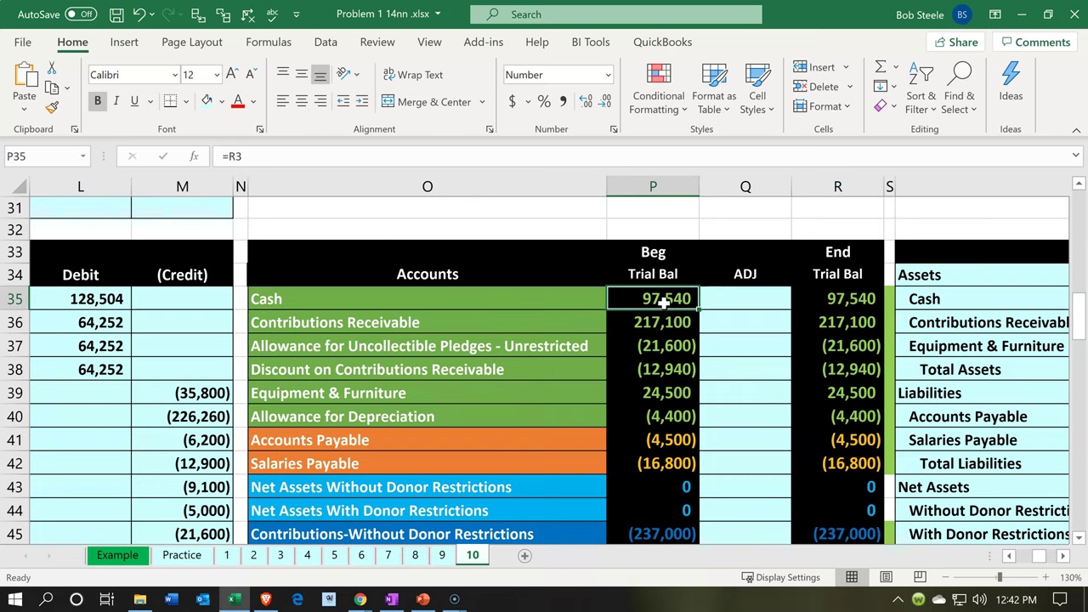
{"action": "scroll", "coordinate": [663, 302], "scroll_direction": "down", "scroll_amount": 4}
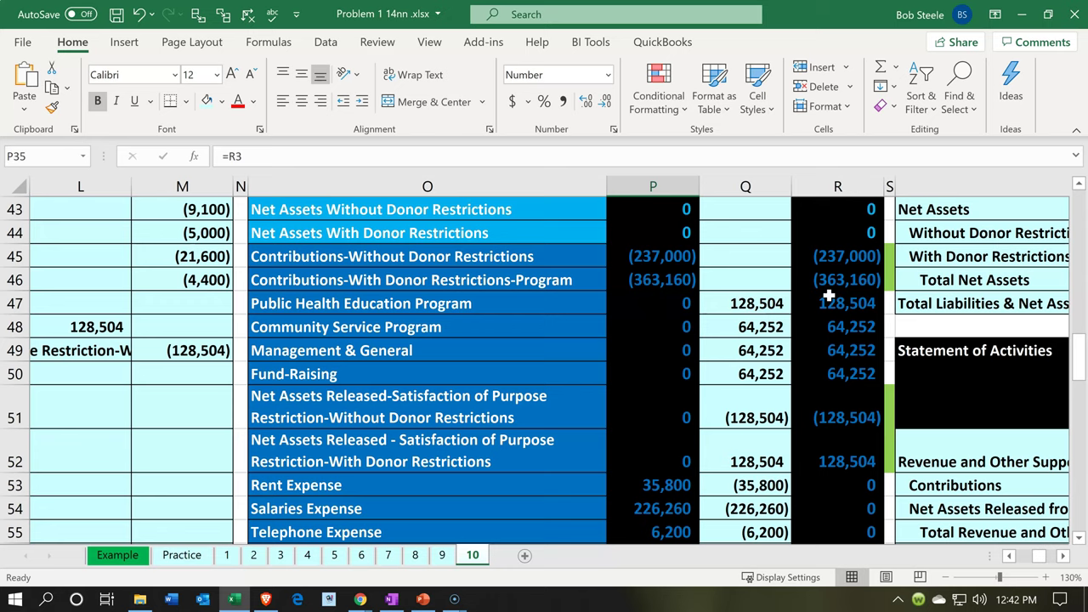
{"action": "left_click_drag", "start_coordinate": [829, 303], "coordinate": [830, 380]}
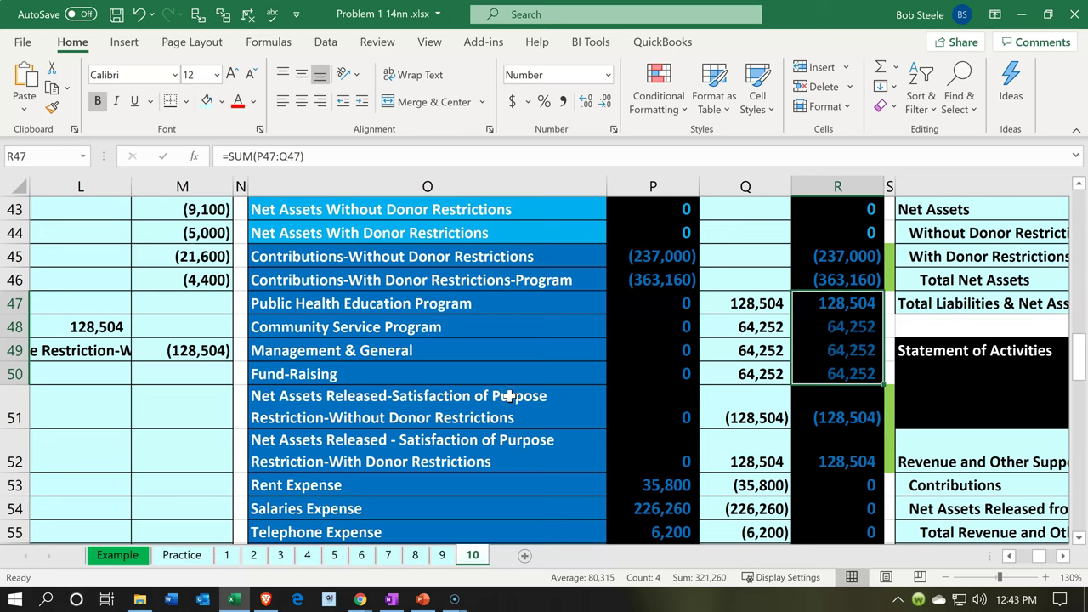
{"action": "left_click", "coordinate": [759, 407]}
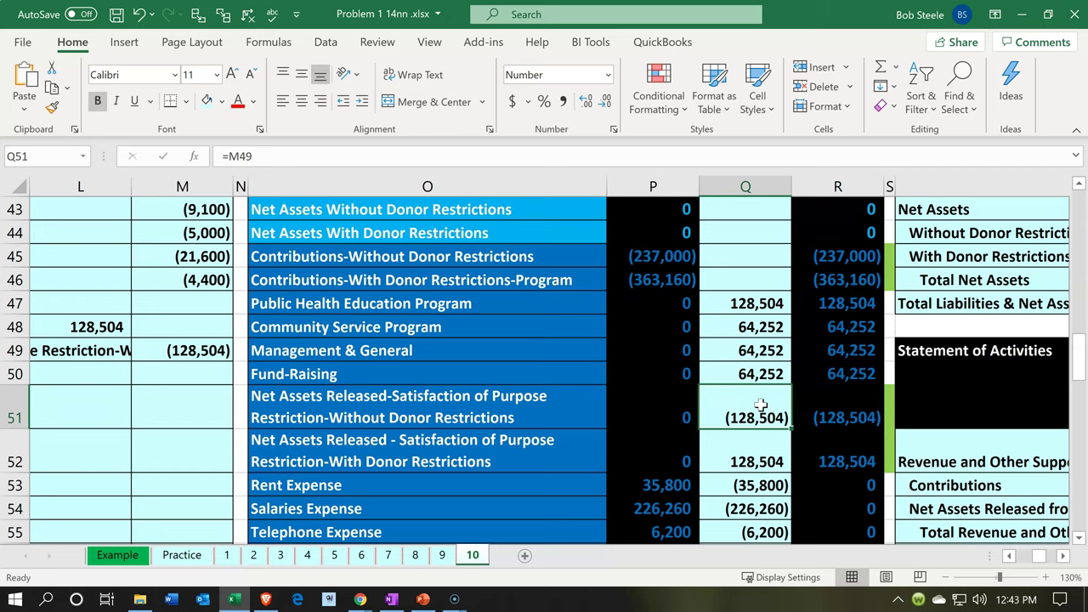
{"action": "key", "text": "Right"}
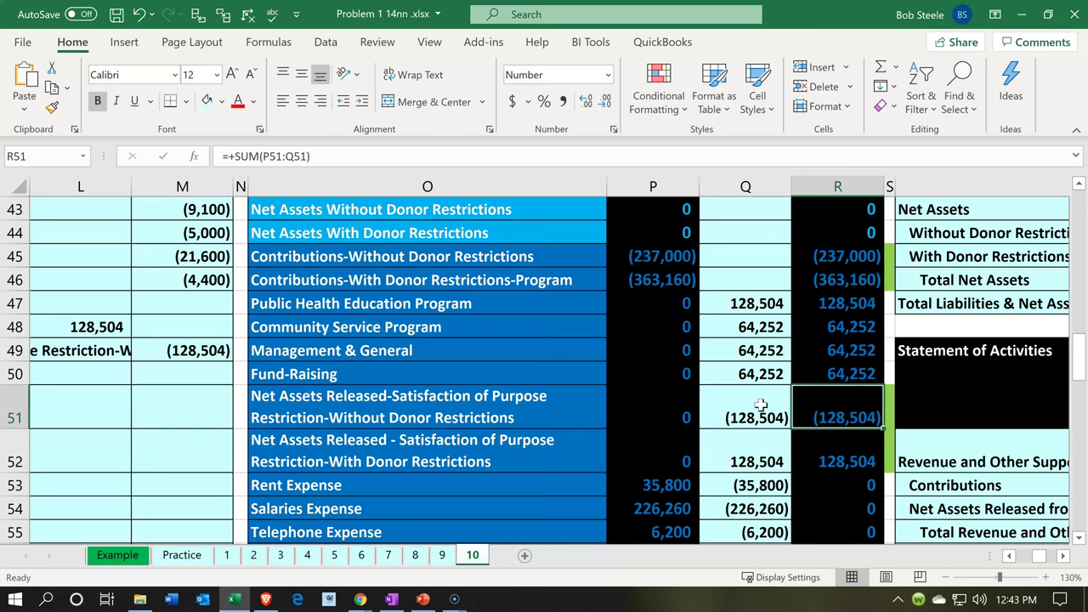
Examine the beginning balances of the temporary accounts in the closing worksheet, highlighting P77:P86.
{"action": "scroll", "coordinate": [761, 405], "scroll_direction": "down", "scroll_amount": 6}
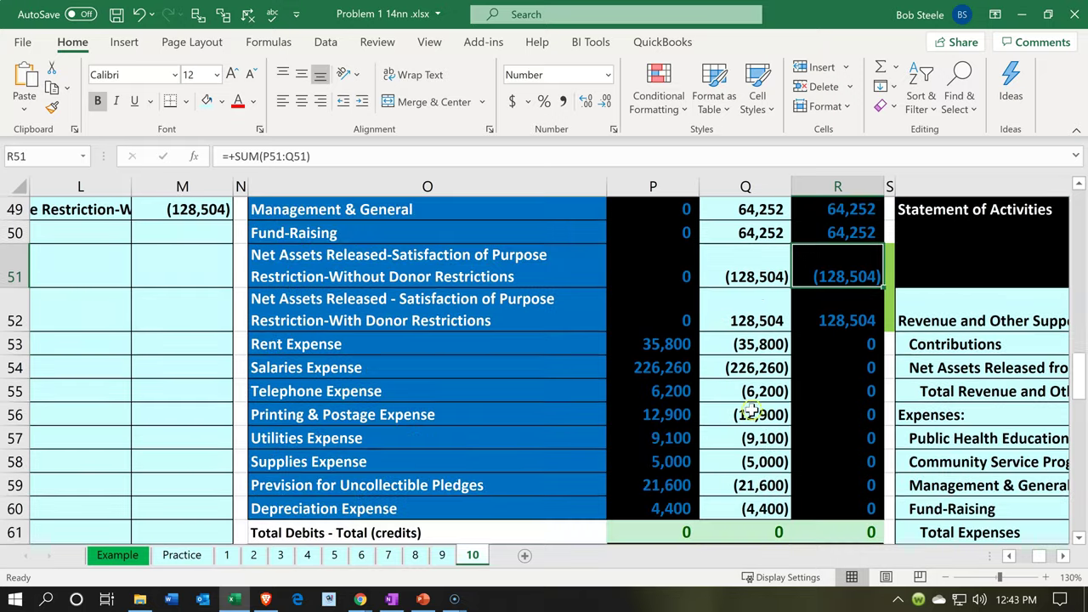
{"action": "scroll", "coordinate": [732, 413], "scroll_direction": "down", "scroll_amount": 3}
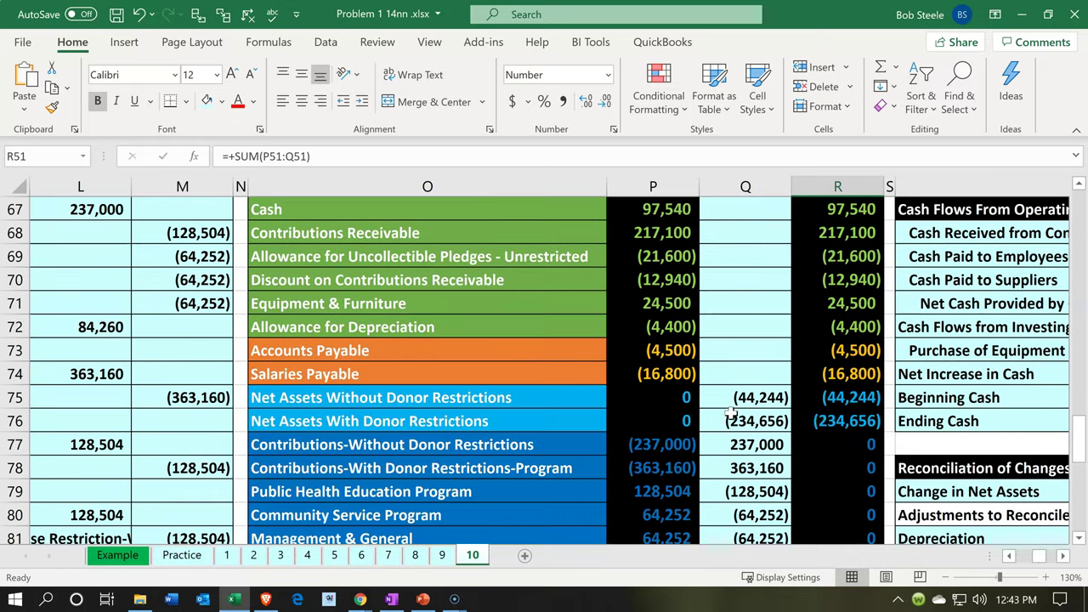
{"action": "scroll", "coordinate": [731, 413], "scroll_direction": "down", "scroll_amount": 2}
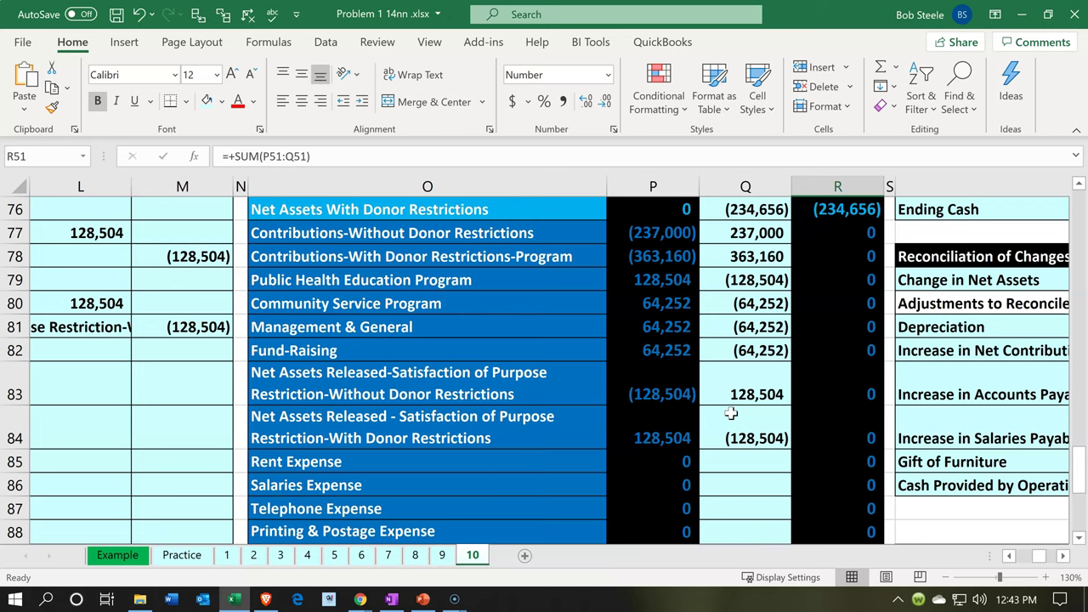
{"action": "left_click_drag", "start_coordinate": [635, 239], "coordinate": [636, 479]}
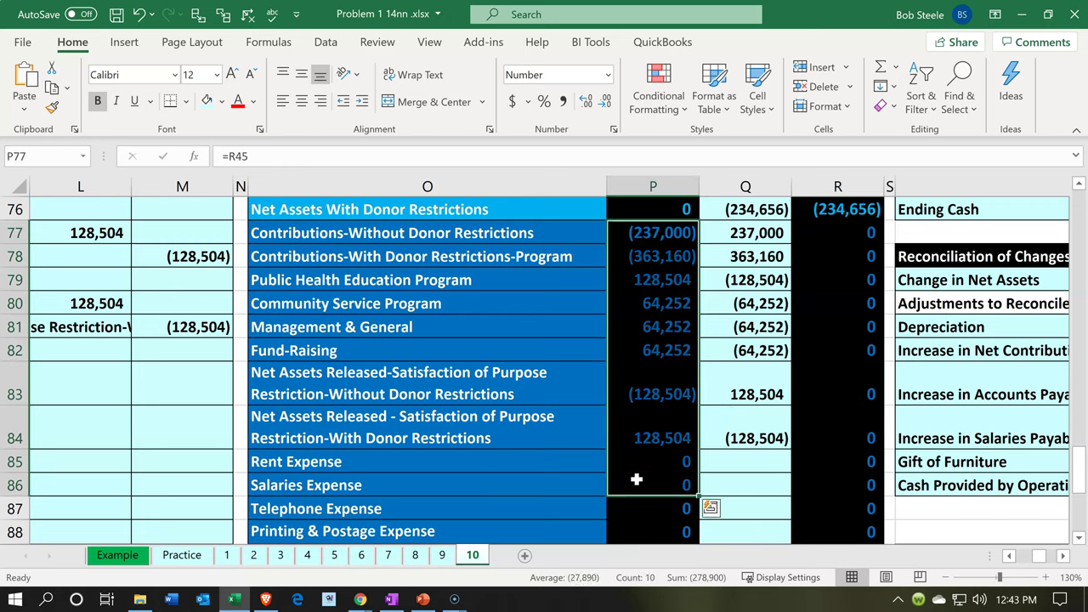
{"action": "scroll", "coordinate": [636, 480], "scroll_direction": "up", "scroll_amount": 1}
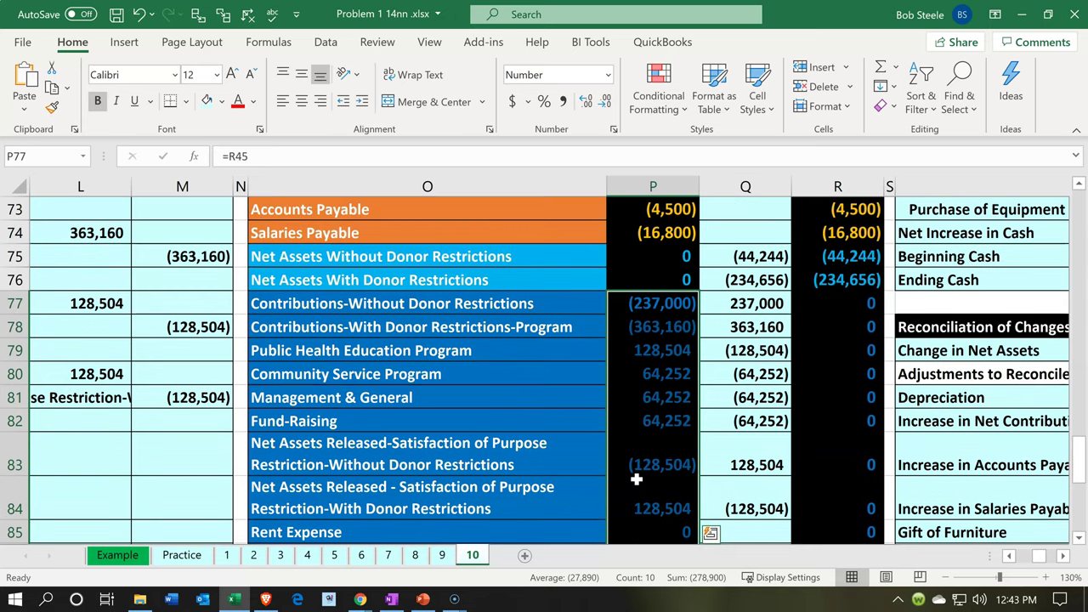
Compare the beginning net asset balances in P75:P76 with the revenue and expense accounts down to the worksheet's totals.
{"action": "left_click", "coordinate": [643, 271]}
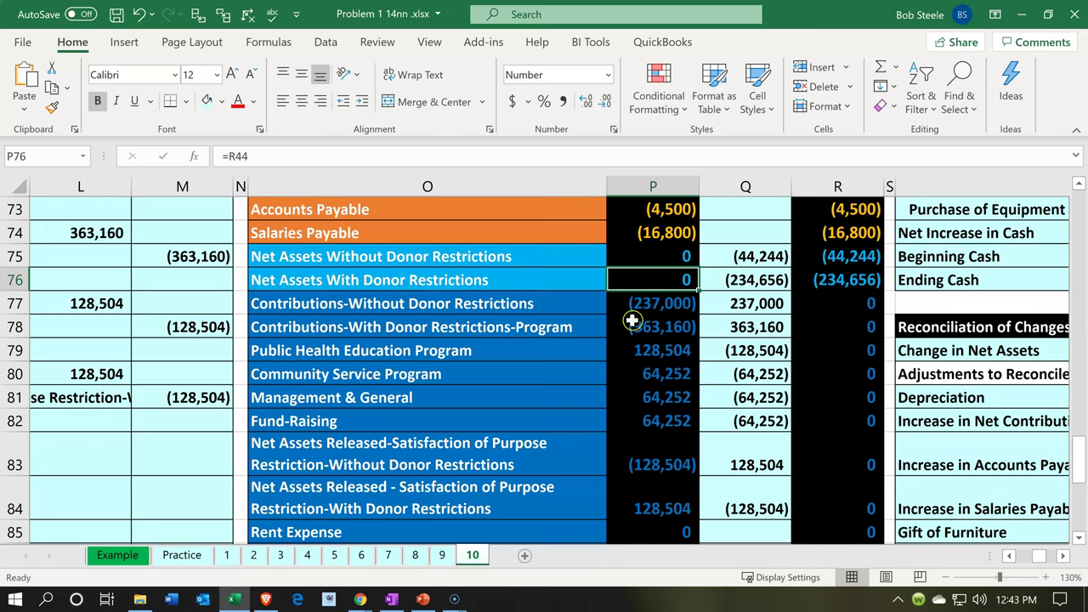
{"action": "scroll", "coordinate": [629, 320], "scroll_direction": "down", "scroll_amount": 1}
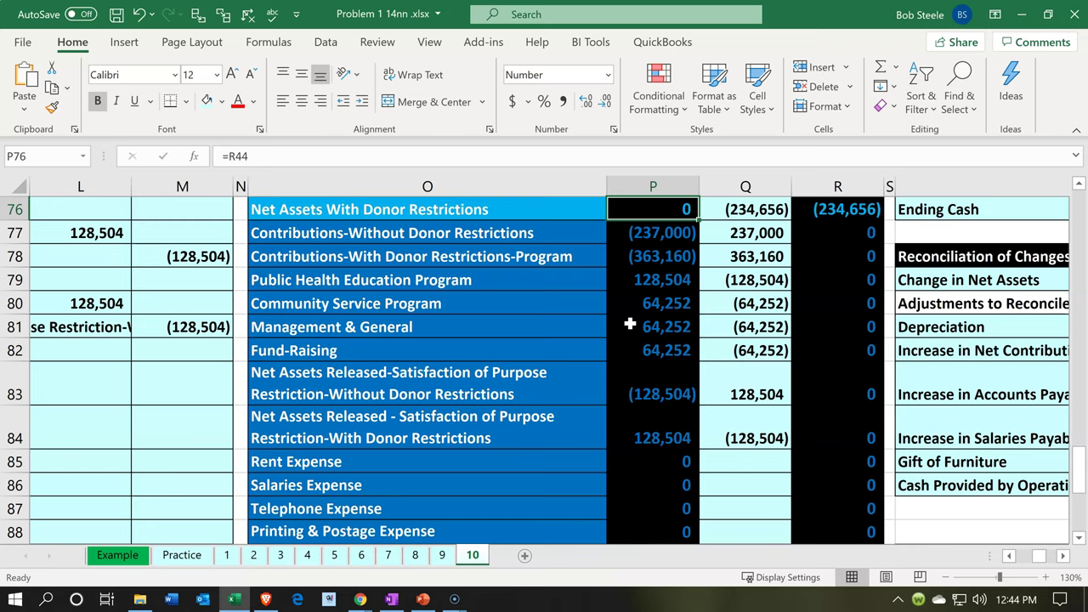
{"action": "scroll", "coordinate": [630, 324], "scroll_direction": "down", "scroll_amount": 1}
{"action": "scroll", "coordinate": [630, 324], "scroll_direction": "down", "scroll_amount": 2}
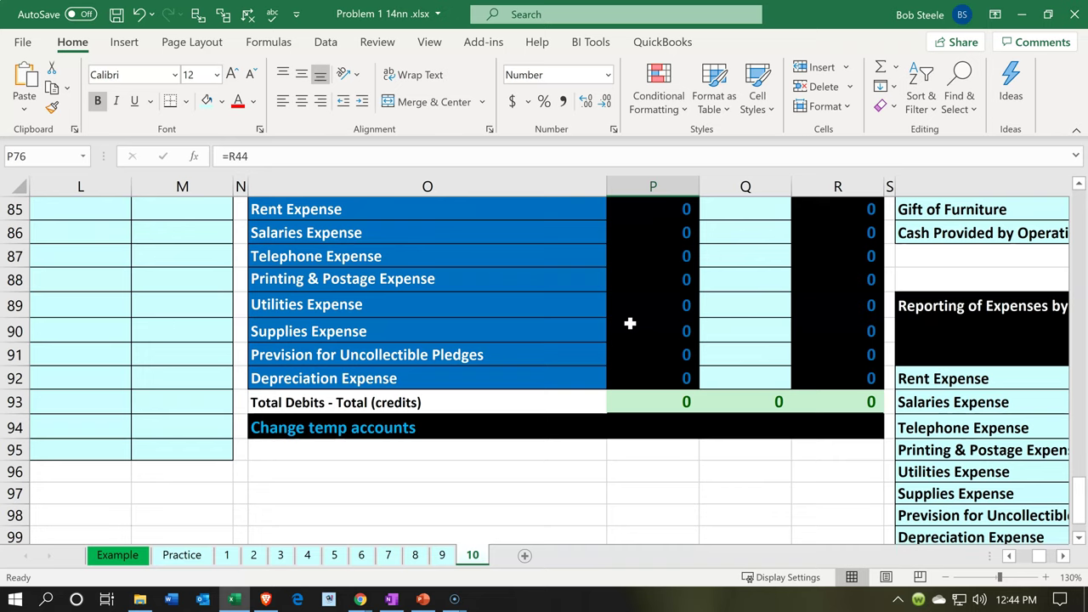
{"action": "scroll", "coordinate": [630, 324], "scroll_direction": "up", "scroll_amount": 5}
{"action": "left_click", "coordinate": [630, 324]}
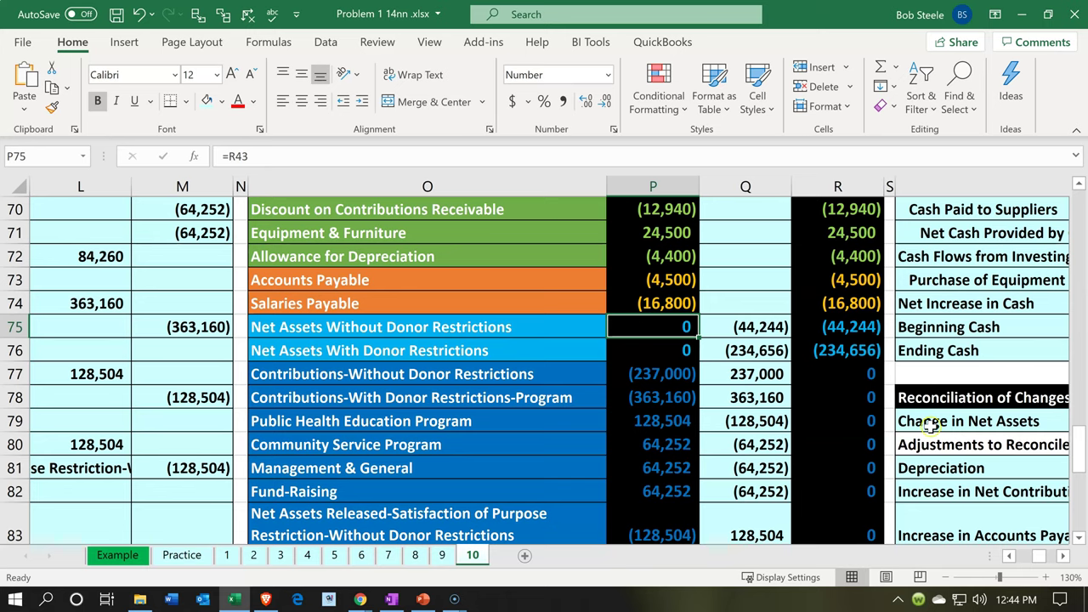
Check the post-closing ending balances of the temporary accounts in R77:R80 and the assets and liabilities in R67:R74.
{"action": "scroll", "coordinate": [895, 438], "scroll_direction": "up", "scroll_amount": 1}
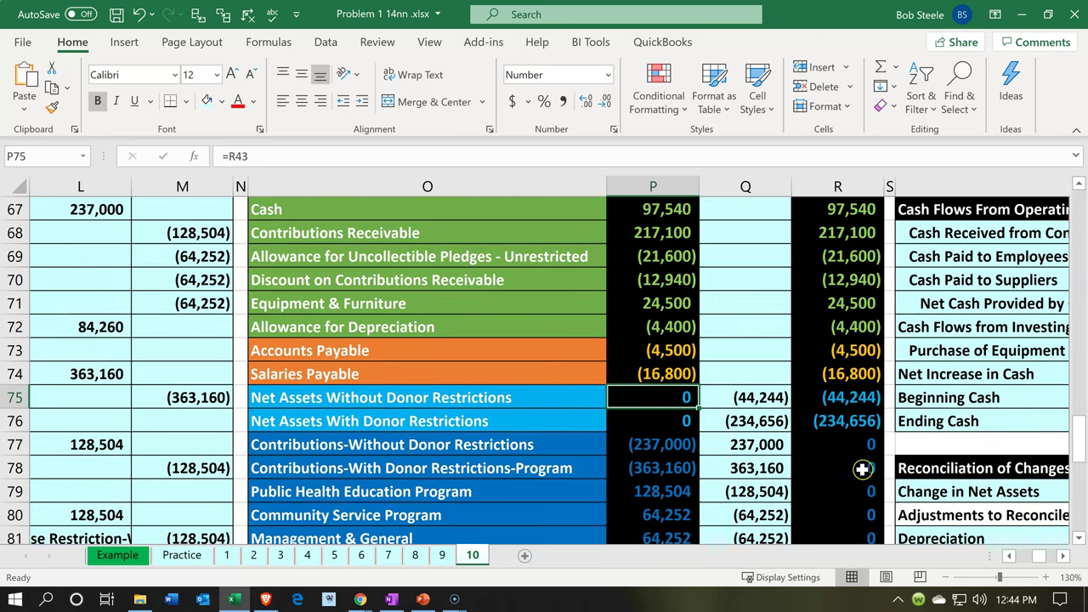
{"action": "left_click_drag", "start_coordinate": [838, 447], "coordinate": [835, 515]}
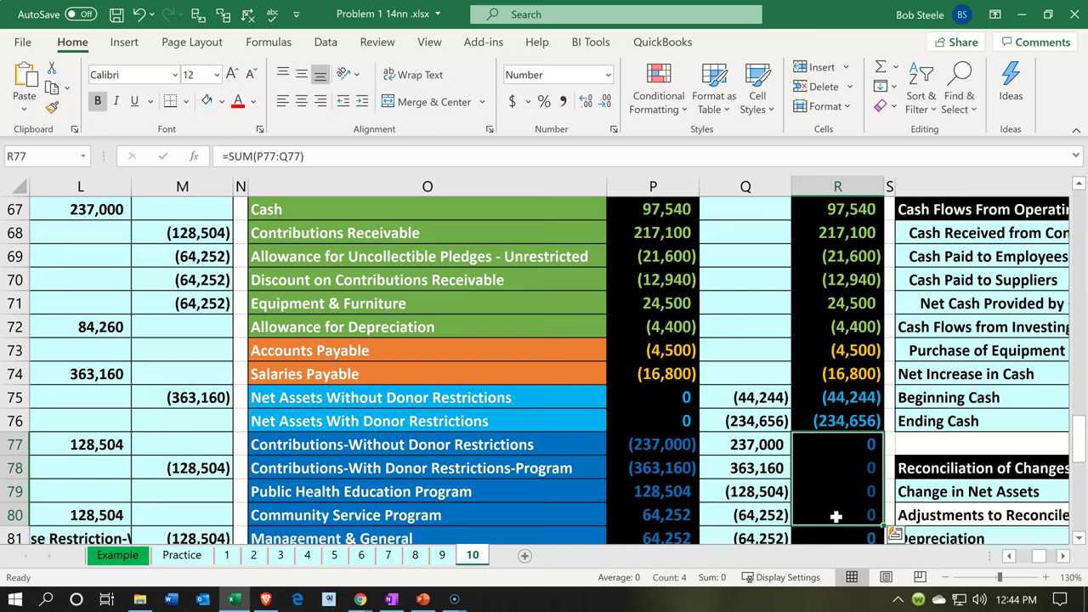
{"action": "scroll", "coordinate": [836, 516], "scroll_direction": "up", "scroll_amount": 1}
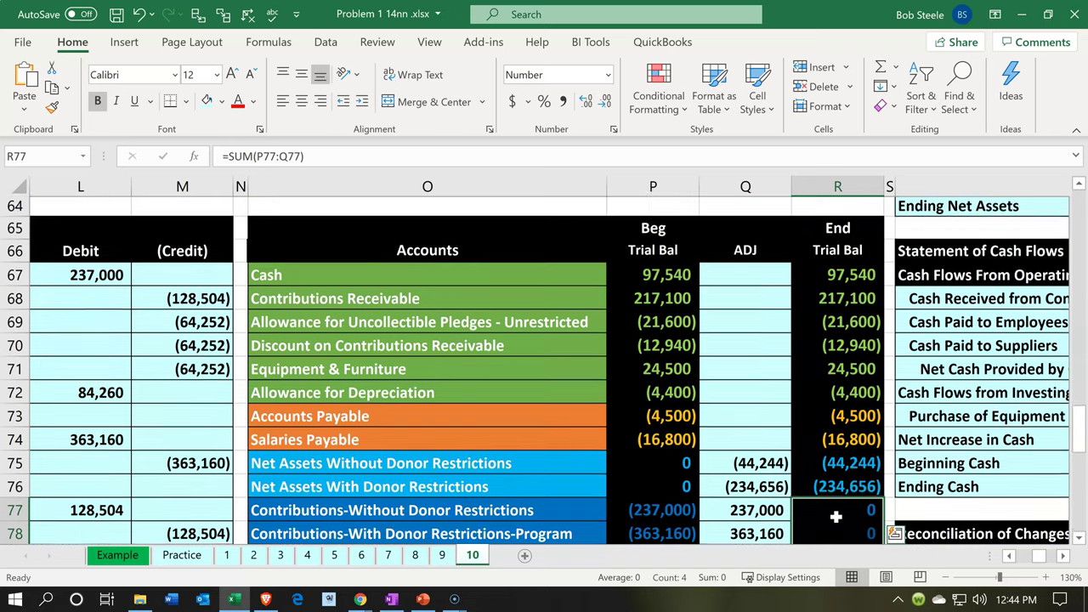
{"action": "left_click_drag", "start_coordinate": [836, 287], "coordinate": [851, 435]}
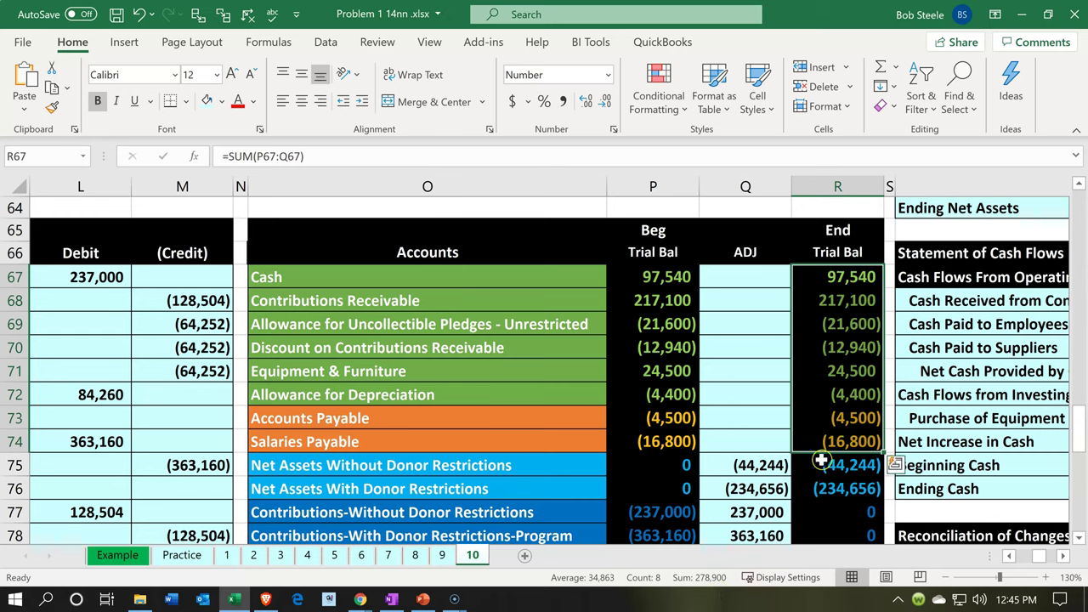
Examine the ending net asset balances with and without donor restrictions in R75:R76.
{"action": "left_click_drag", "start_coordinate": [822, 460], "coordinate": [821, 480]}
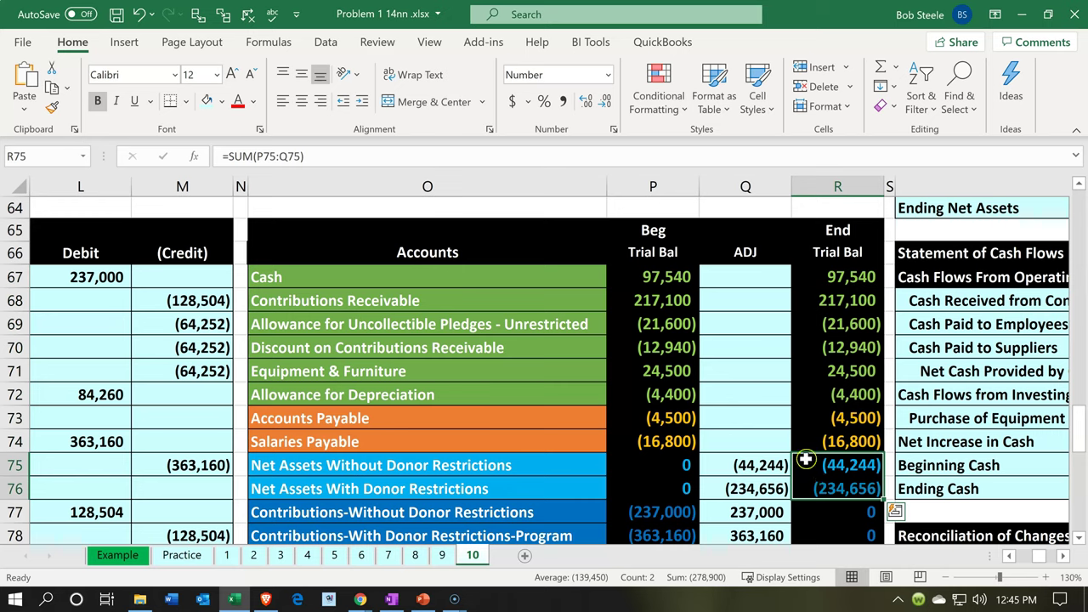
{"action": "left_click_drag", "start_coordinate": [805, 460], "coordinate": [802, 485]}
{"action": "left_click", "coordinate": [836, 465]}
{"action": "left_click_drag", "start_coordinate": [837, 464], "coordinate": [827, 491]}
{"action": "scroll", "coordinate": [827, 491], "scroll_direction": "down", "scroll_amount": 3}
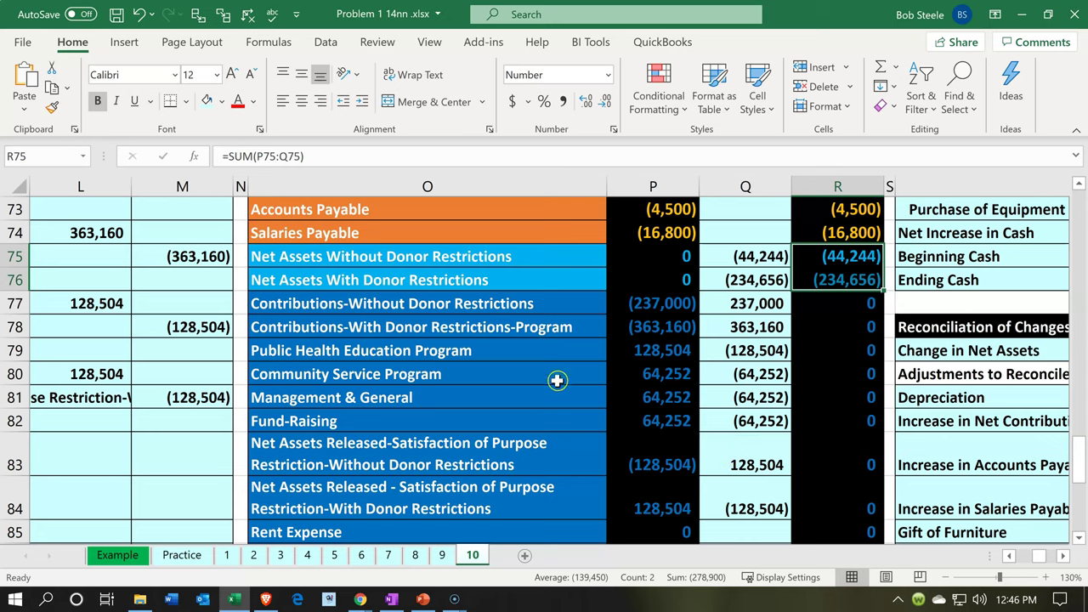
Total the without-restriction activity in P77, P79:P82 and P83, and inspect the with-restriction amounts in P78 and P84.
{"action": "left_click", "coordinate": [649, 296]}
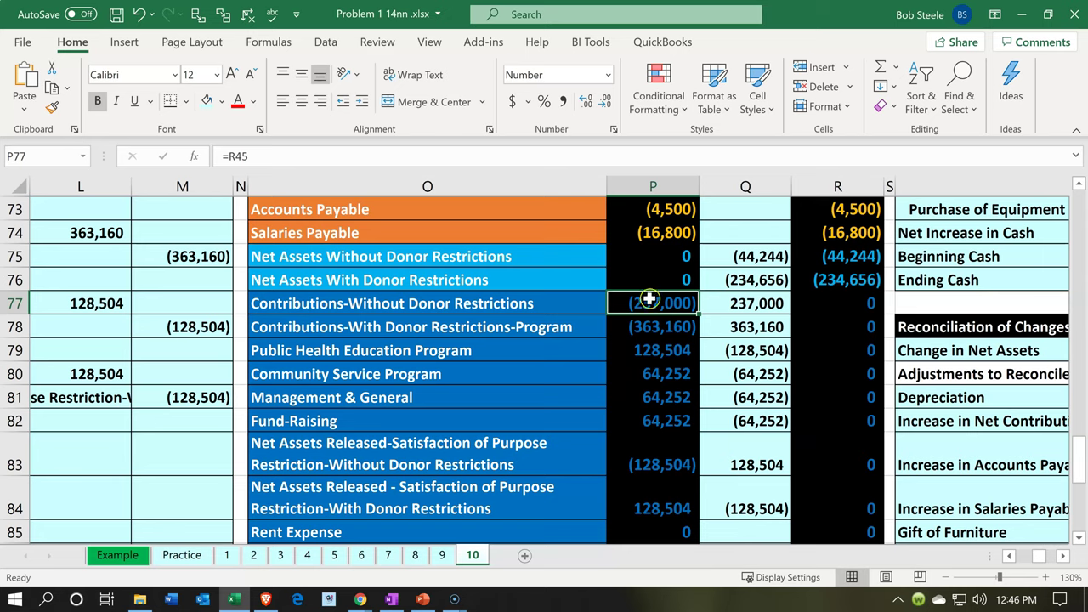
{"action": "left_click_drag", "start_coordinate": [660, 350], "coordinate": [654, 418]}
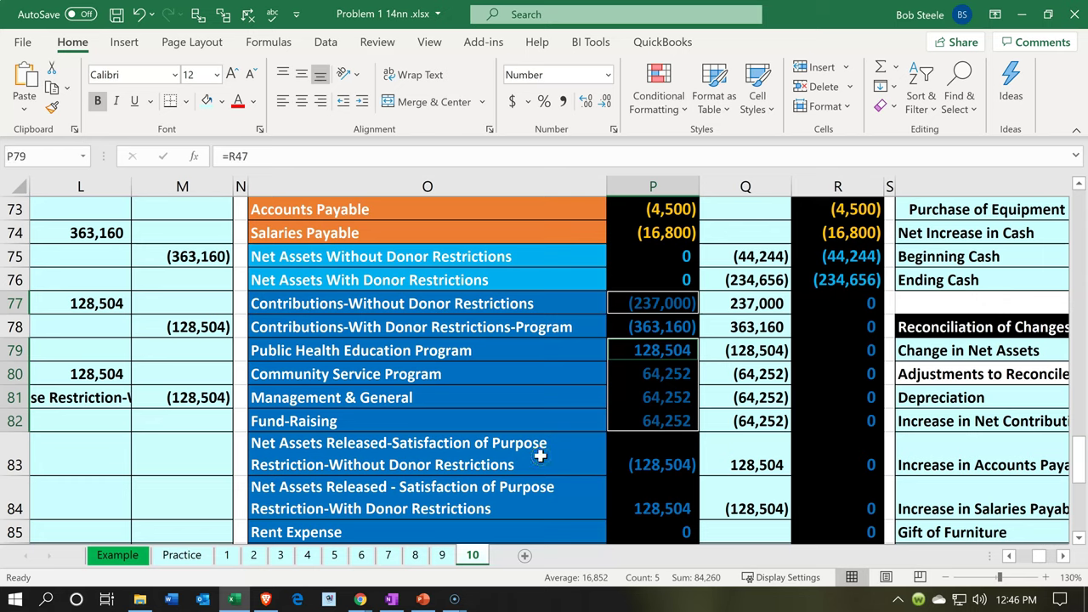
{"action": "left_click", "coordinate": [650, 448], "text": "ctrl"}
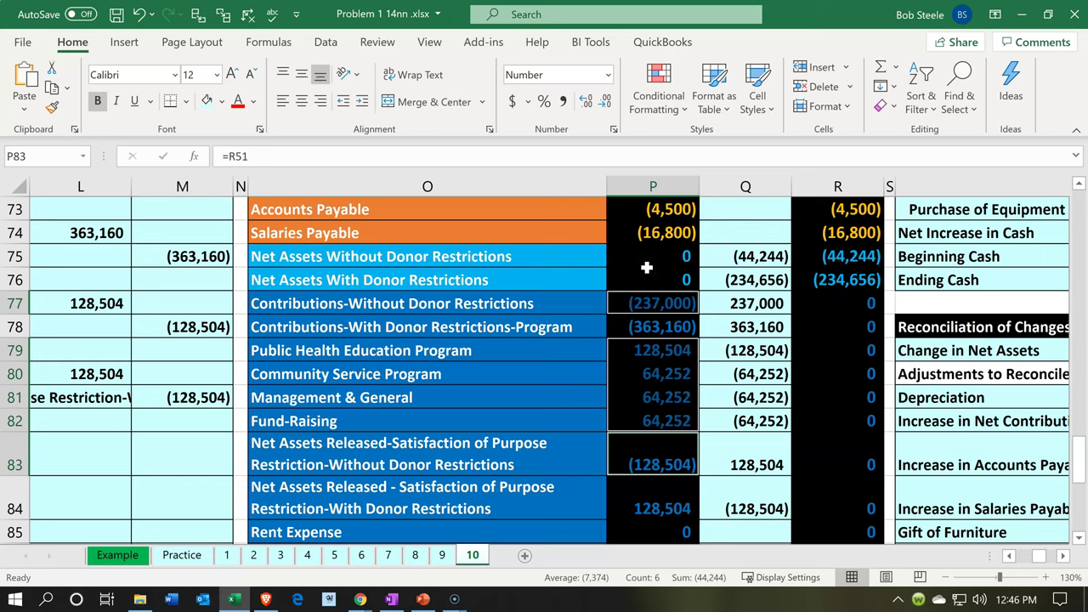
{"action": "left_click", "coordinate": [650, 327]}
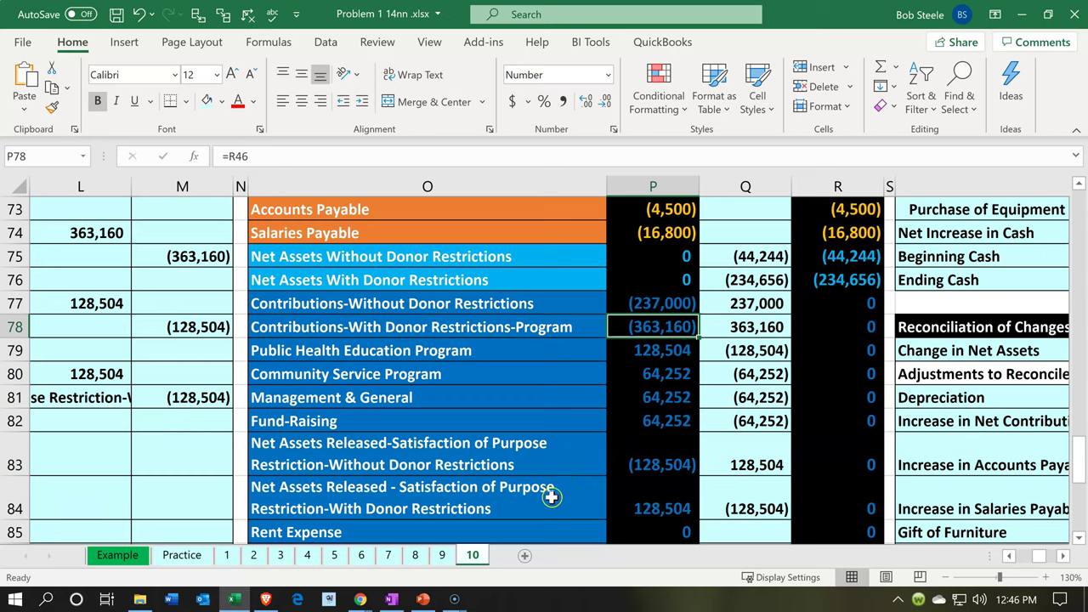
{"action": "left_click", "coordinate": [622, 497]}
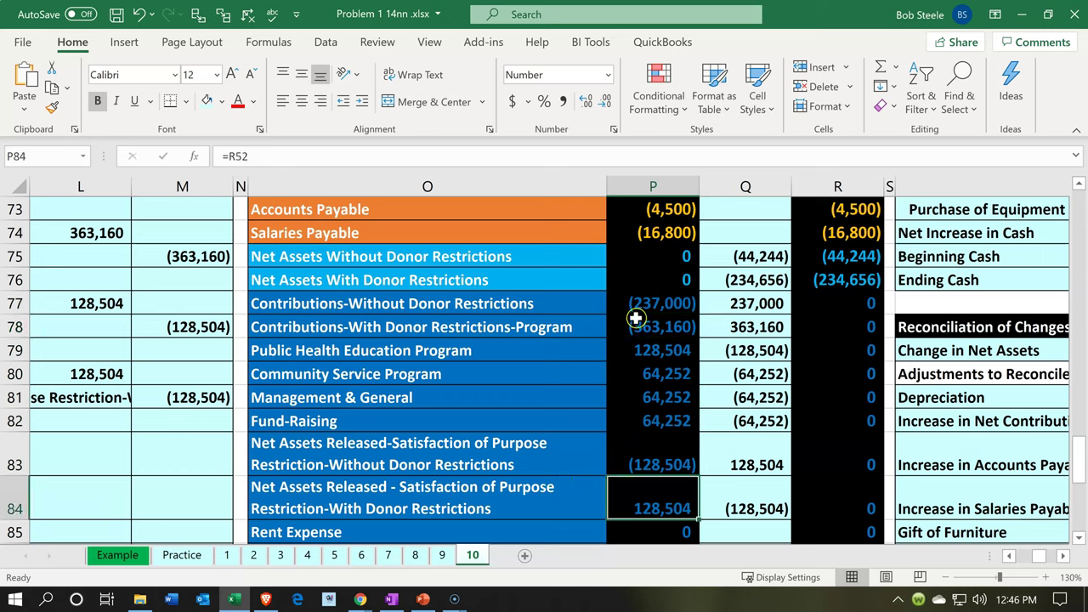
Examine the closing journal entries in rows 74 to 81 that move contributions and restriction releases to net assets.
{"action": "left_click", "coordinate": [171, 309]}
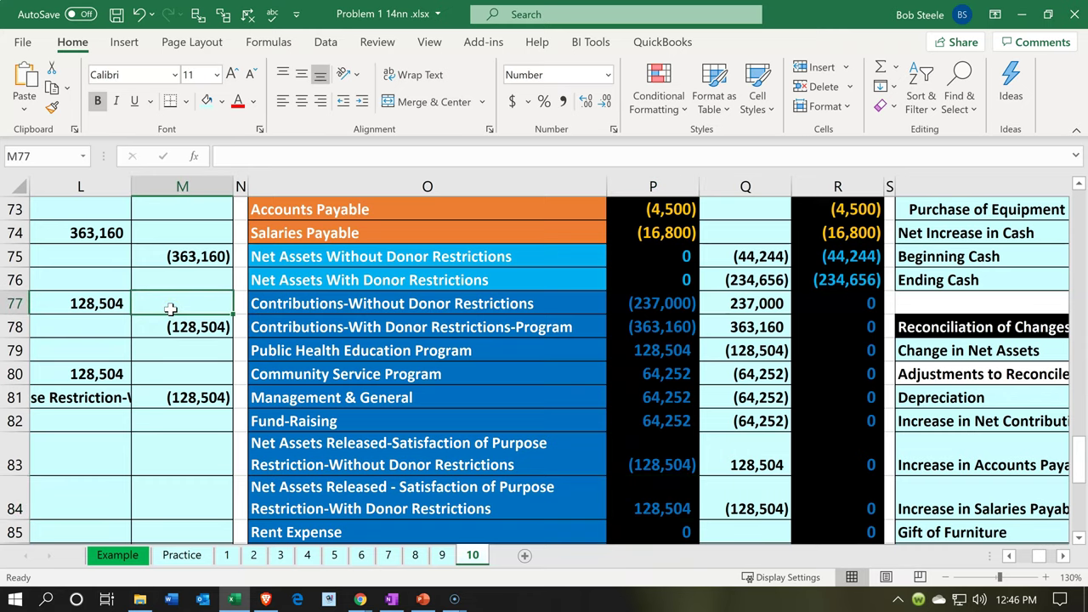
{"action": "key", "text": "Left"}
{"action": "scroll", "coordinate": [170, 309], "scroll_direction": "up", "scroll_amount": 2}
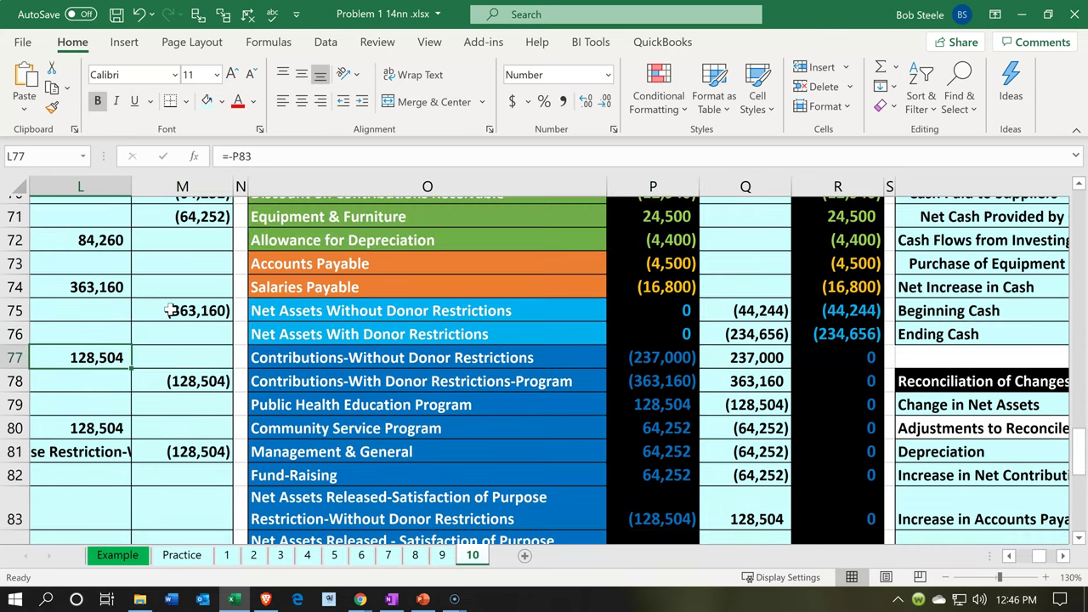
{"action": "key", "text": "Left"}
{"action": "key", "text": "Left"}
{"action": "key", "text": "Left"}
{"action": "scroll", "coordinate": [176, 346], "scroll_direction": "down", "scroll_amount": 1}
{"action": "scroll", "coordinate": [177, 346], "scroll_direction": "down", "scroll_amount": 1}
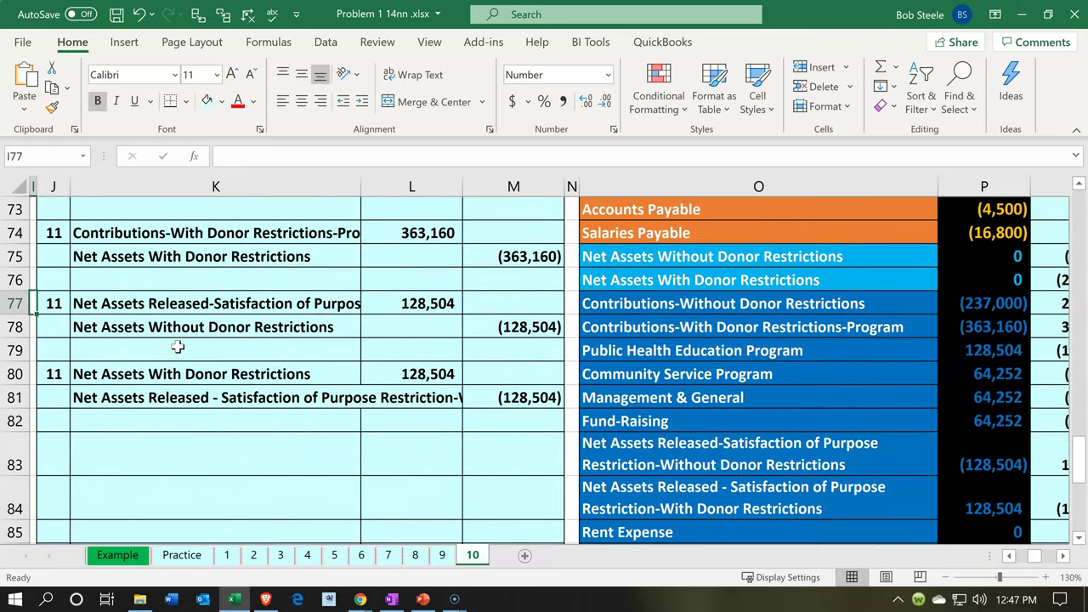
Review the first closing entry in K67:K71, which closes contributions without donor restrictions and the program and support expenses.
{"action": "left_click", "coordinate": [177, 346]}
{"action": "scroll", "coordinate": [177, 348], "scroll_direction": "up", "scroll_amount": 2}
{"action": "scroll", "coordinate": [177, 349], "scroll_direction": "up", "scroll_amount": 1}
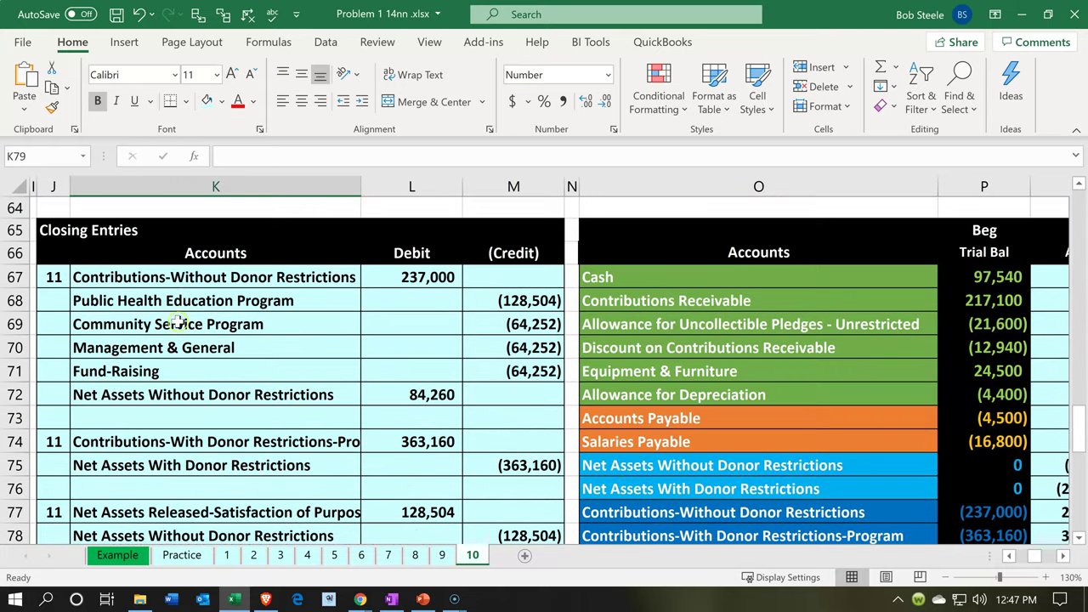
{"action": "left_click", "coordinate": [179, 279]}
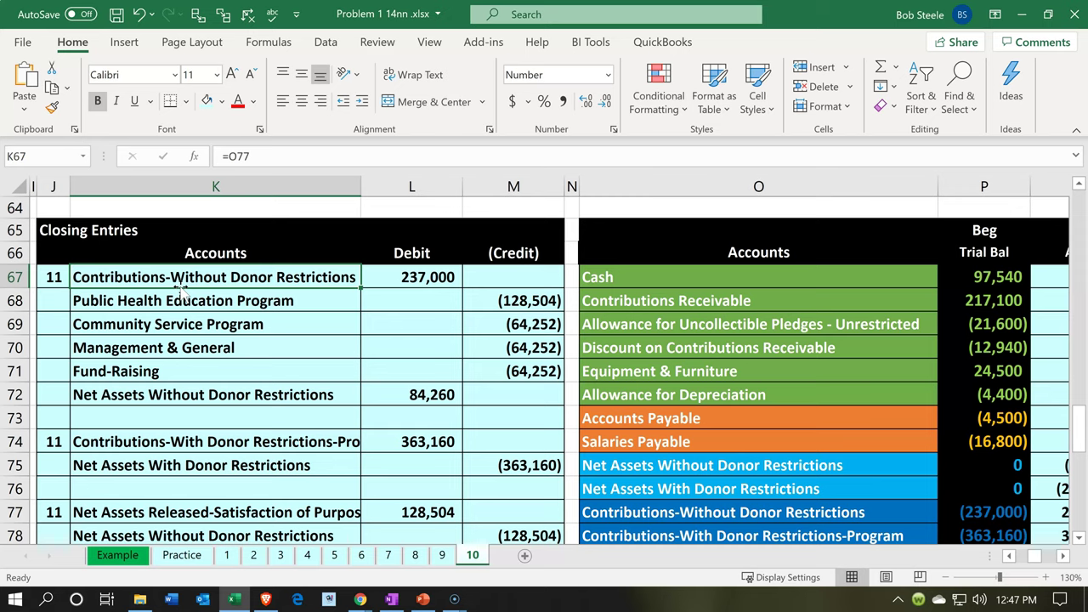
{"action": "left_click", "coordinate": [181, 292]}
{"action": "key", "text": "Down"}
{"action": "key", "text": "Down"}
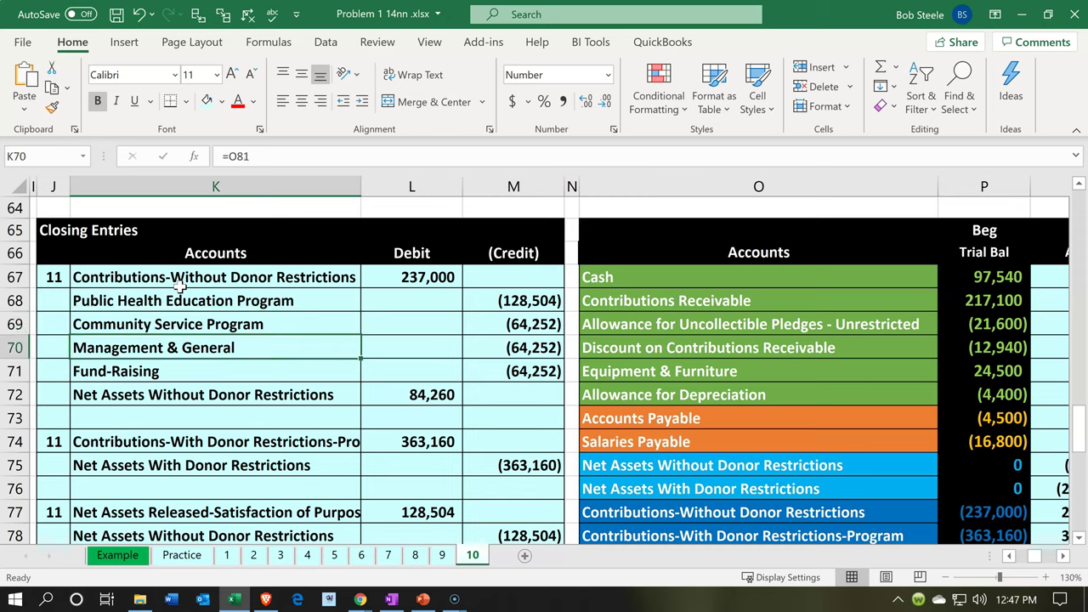
{"action": "key", "text": "Down"}
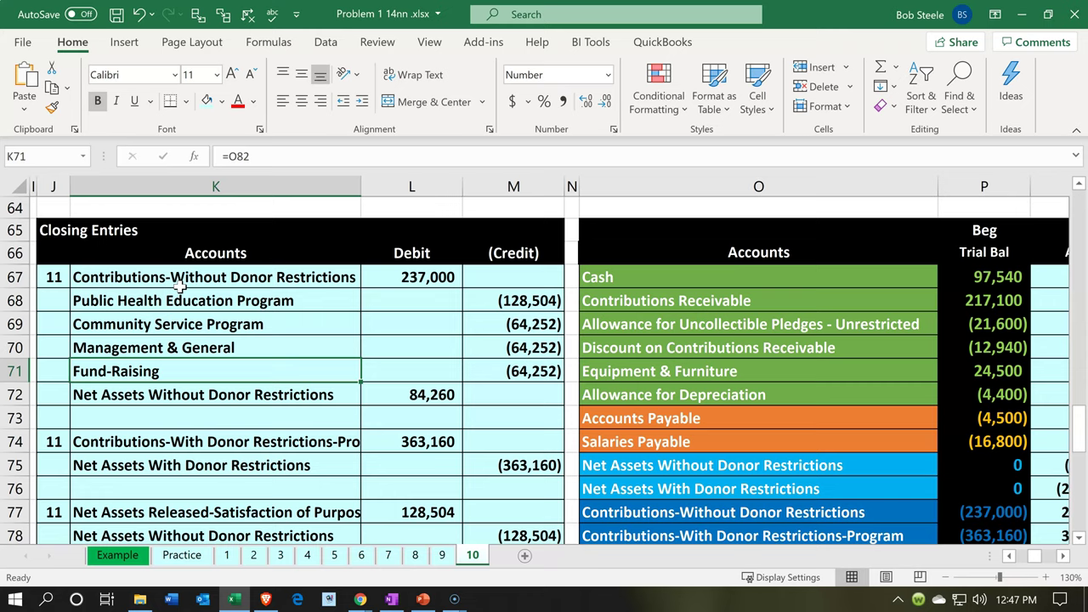
Look over the statement of cash flows and the reconciliation of changes in net assets in columns T to V.
{"action": "key", "text": "Right"}
{"action": "key", "text": "Right"}
{"action": "key", "text": "Right"}
{"action": "key", "text": "Right"}
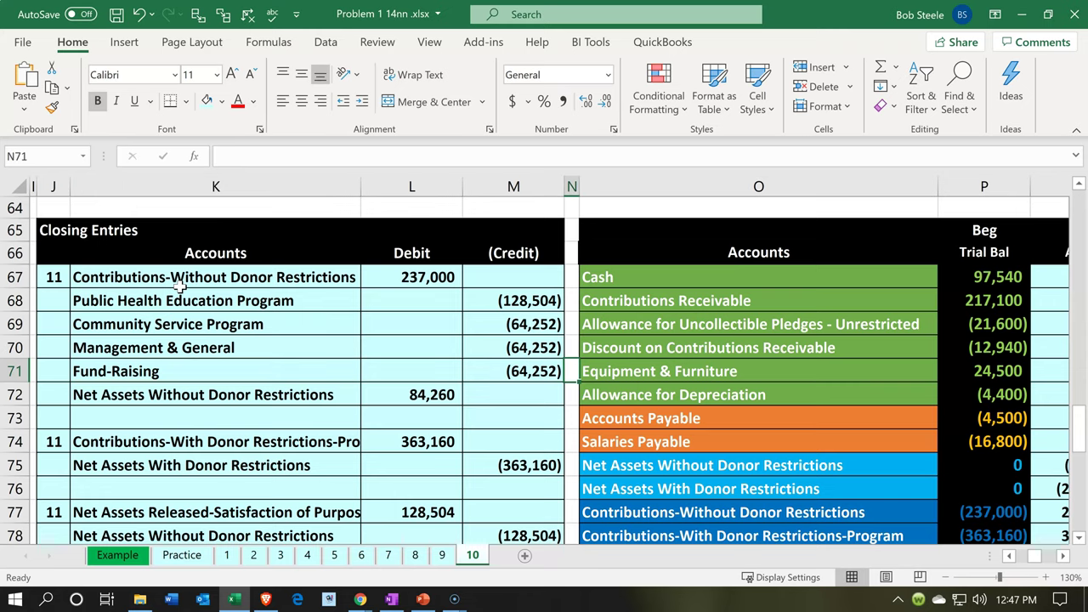
{"action": "key", "text": "Right"}
{"action": "key", "text": "Right"}
{"action": "key", "text": "Right"}
{"action": "key", "text": "Right"}
{"action": "key", "text": "Right"}
{"action": "key", "text": "Right"}
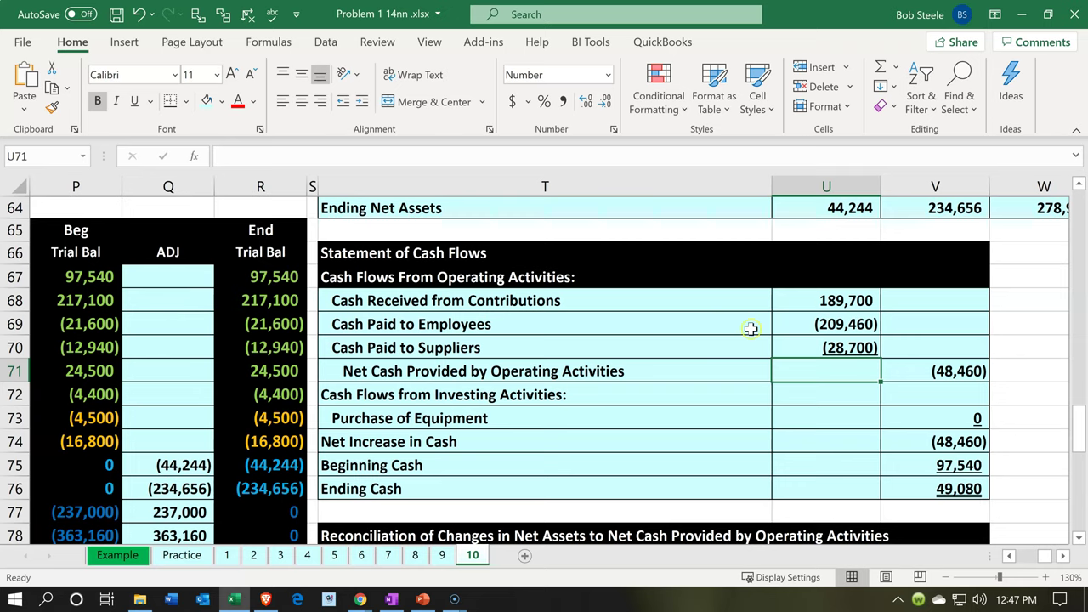
{"action": "scroll", "coordinate": [759, 327], "scroll_direction": "down", "scroll_amount": 2}
{"action": "scroll", "coordinate": [760, 329], "scroll_direction": "down", "scroll_amount": 5}
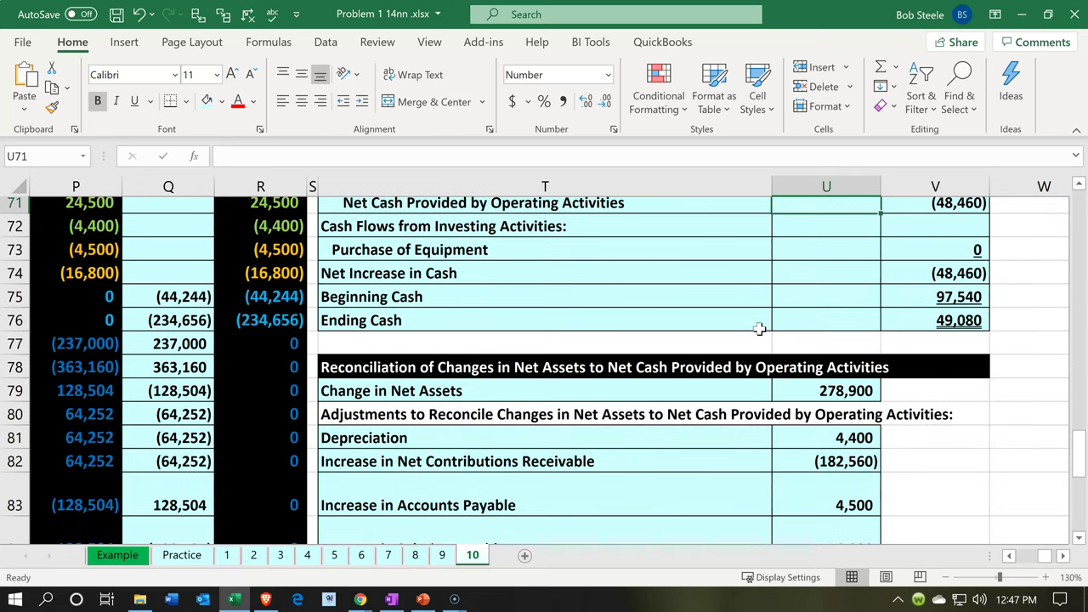
{"action": "scroll", "coordinate": [760, 329], "scroll_direction": "up", "scroll_amount": 8}
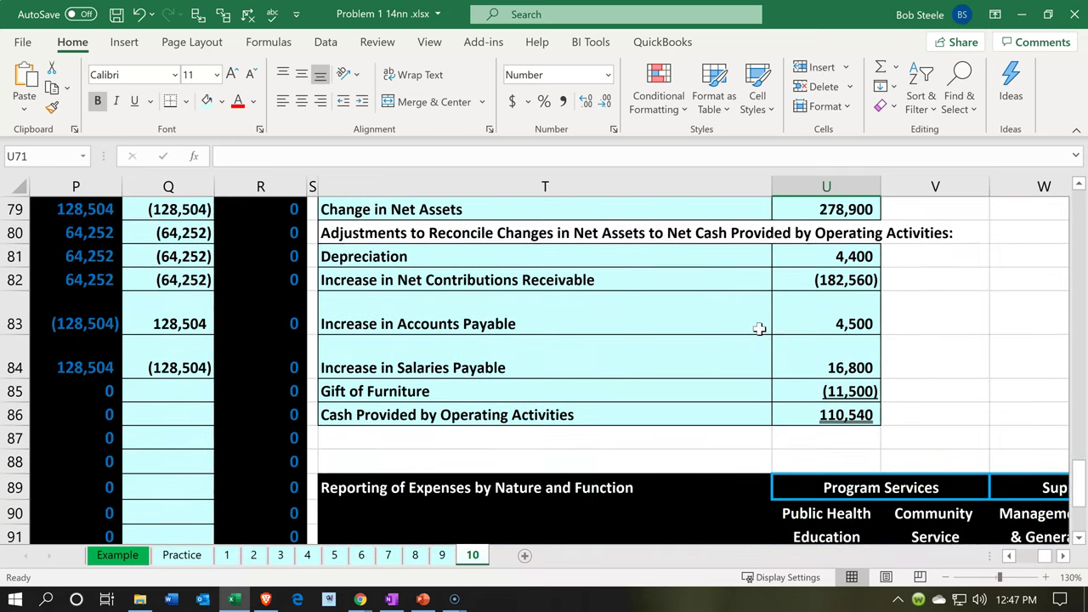
Find the Statement of Activities in rows 49 to 64 and bring all its columns from T to W into view.
{"action": "scroll", "coordinate": [759, 329], "scroll_direction": "up", "scroll_amount": 4}
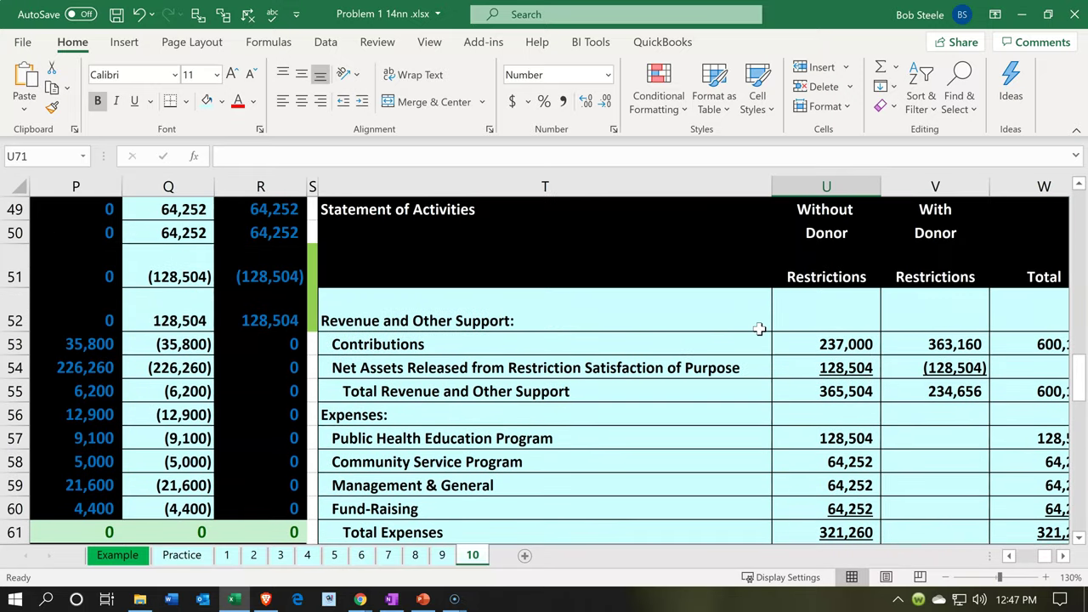
{"action": "left_click", "coordinate": [759, 329]}
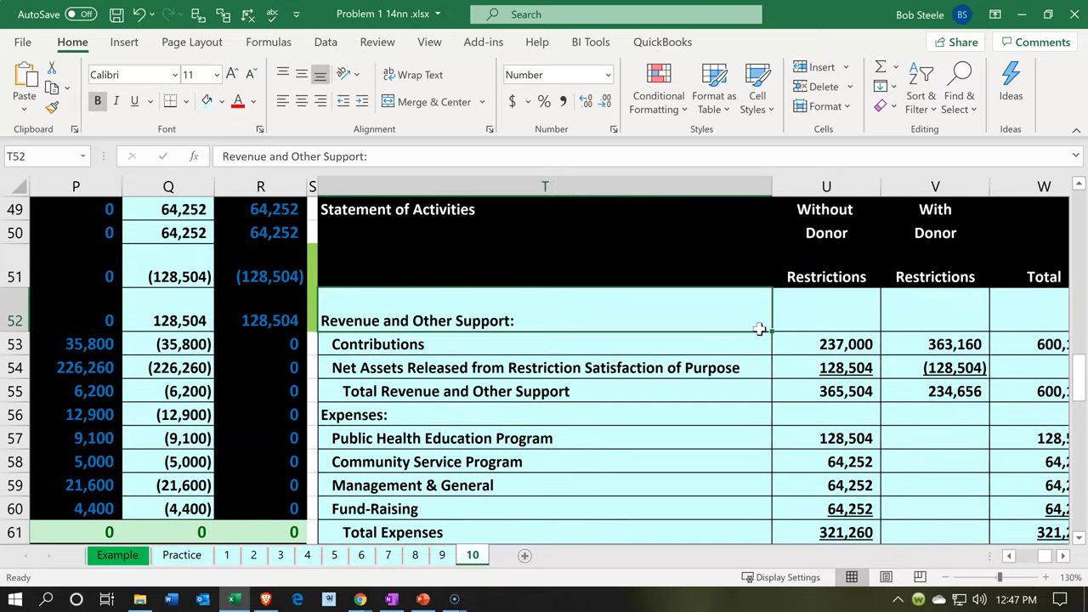
{"action": "key", "text": "Right"}
{"action": "key", "text": "Right"}
{"action": "key", "text": "Right"}
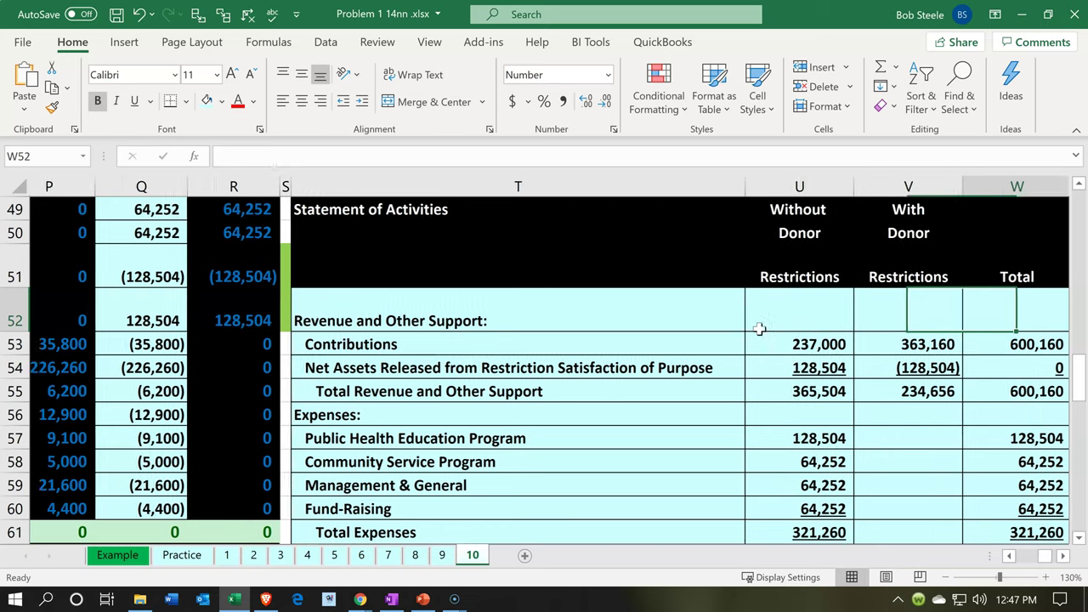
{"action": "key", "text": "Right"}
{"action": "key", "text": "Right"}
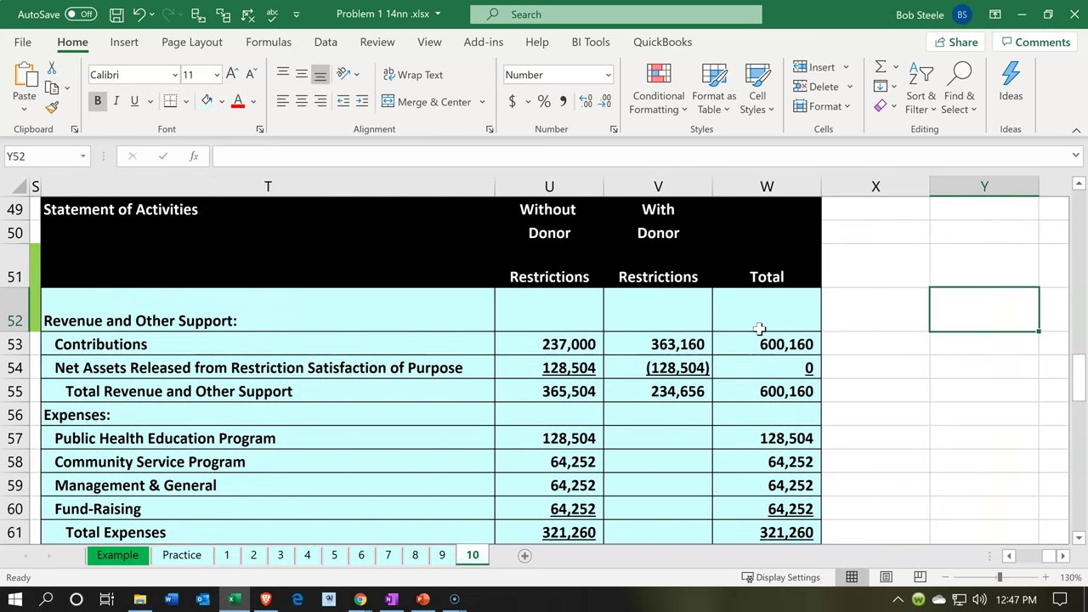
Examine the revenue and other support without donor restrictions in U53:U55 of the Statement of Activities.
{"action": "left_click", "coordinate": [567, 273]}
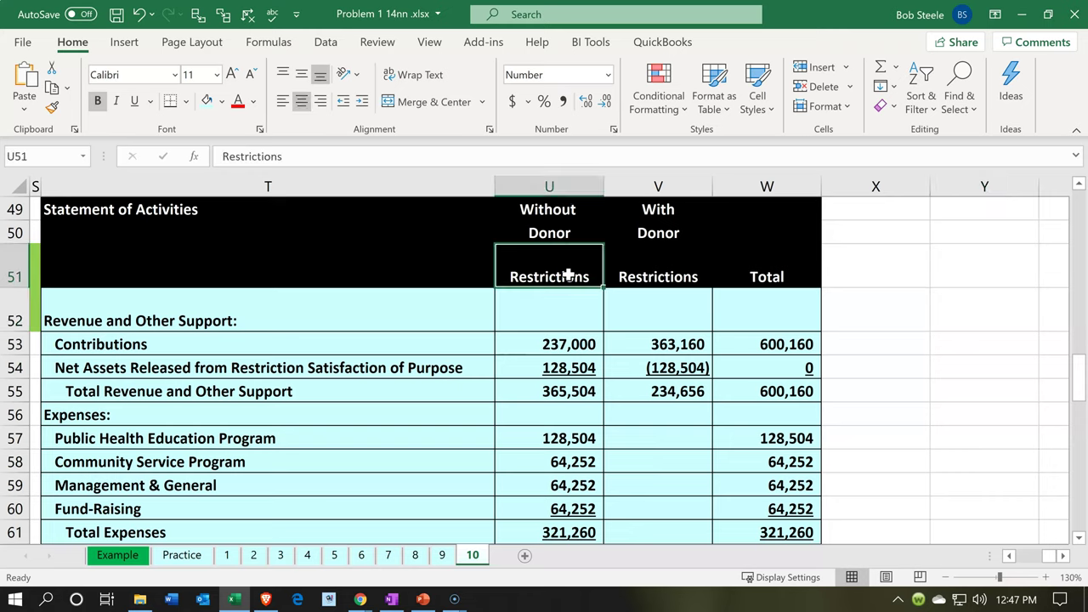
{"action": "key", "text": "Down"}
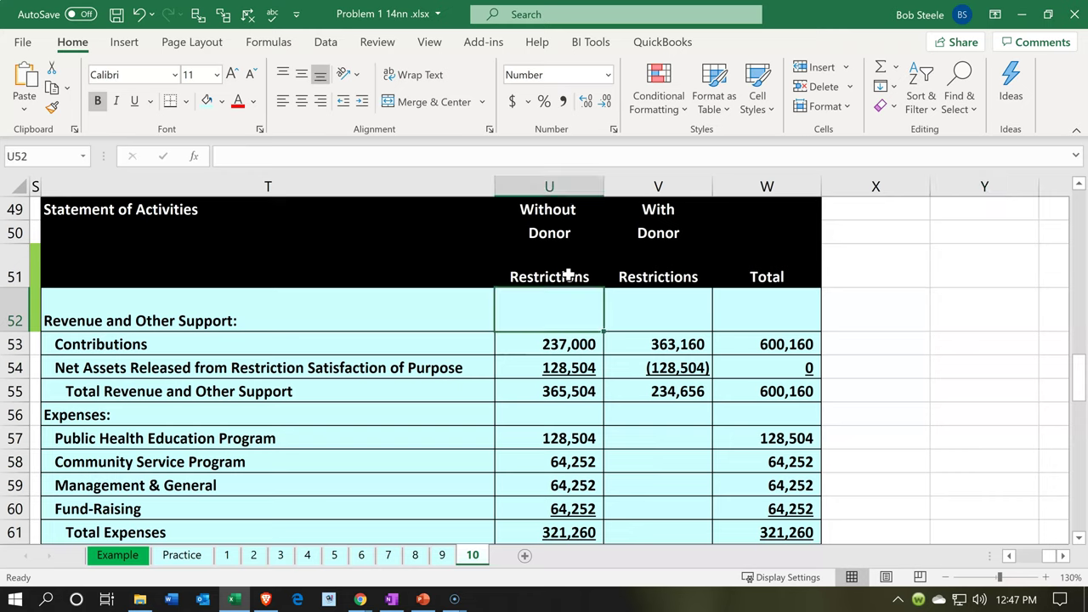
{"action": "key", "text": "Down"}
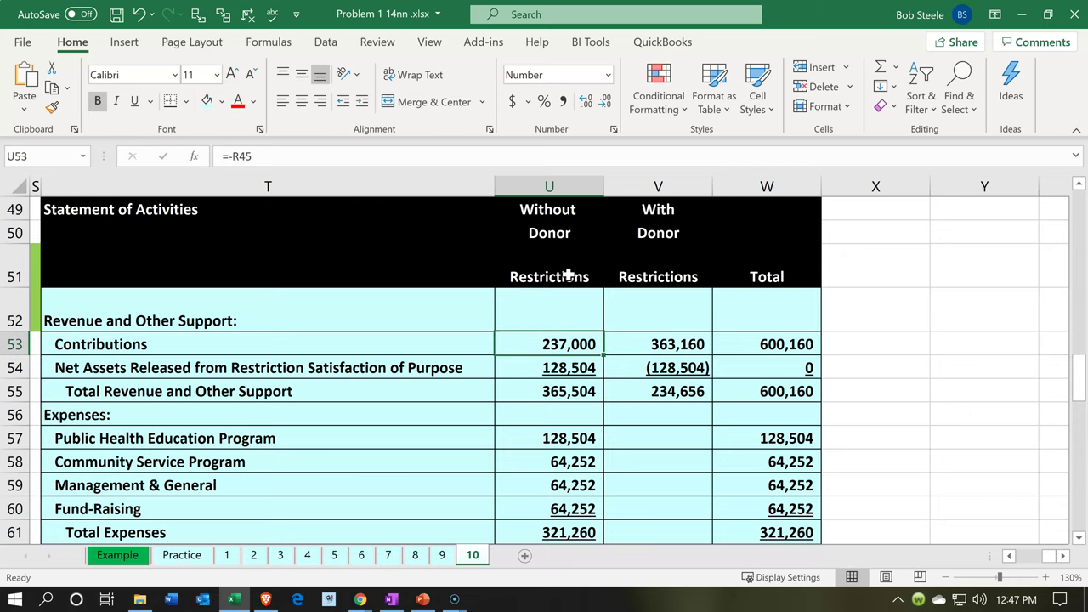
{"action": "scroll", "coordinate": [565, 367], "scroll_direction": "down", "scroll_amount": 1}
{"action": "key", "text": "Down"}
{"action": "key", "text": "Down"}
{"action": "key", "text": "Down"}
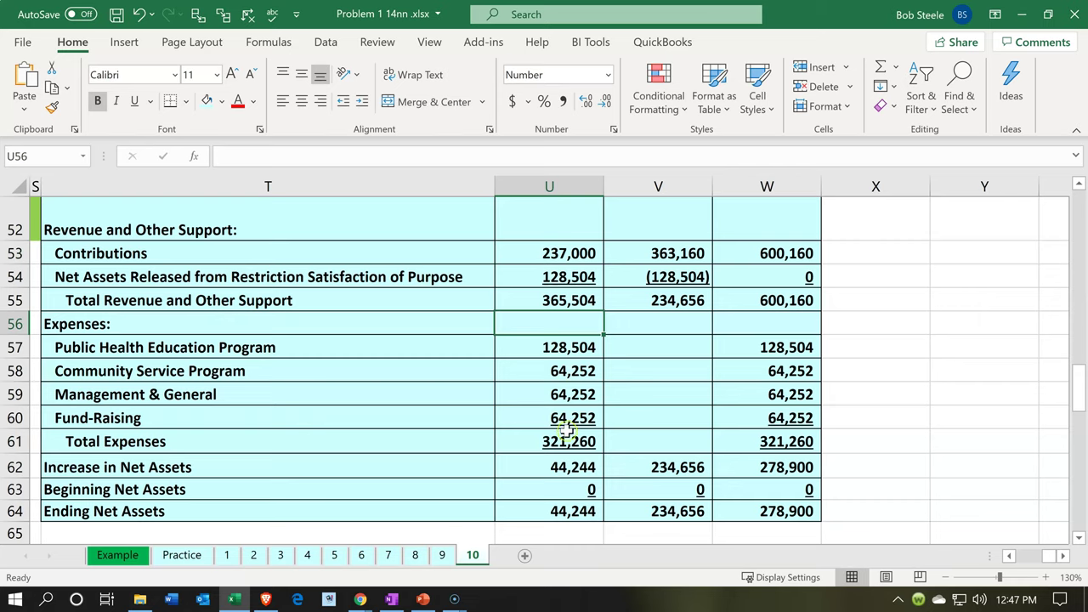
Examine the expenses without donor restrictions in U57:U61 and the increase in net assets in U62.
{"action": "key", "text": "Down"}
{"action": "key", "text": "Down"}
{"action": "key", "text": "Down"}
{"action": "key", "text": "Down"}
{"action": "key", "text": "Down"}
{"action": "key", "text": "Down"}
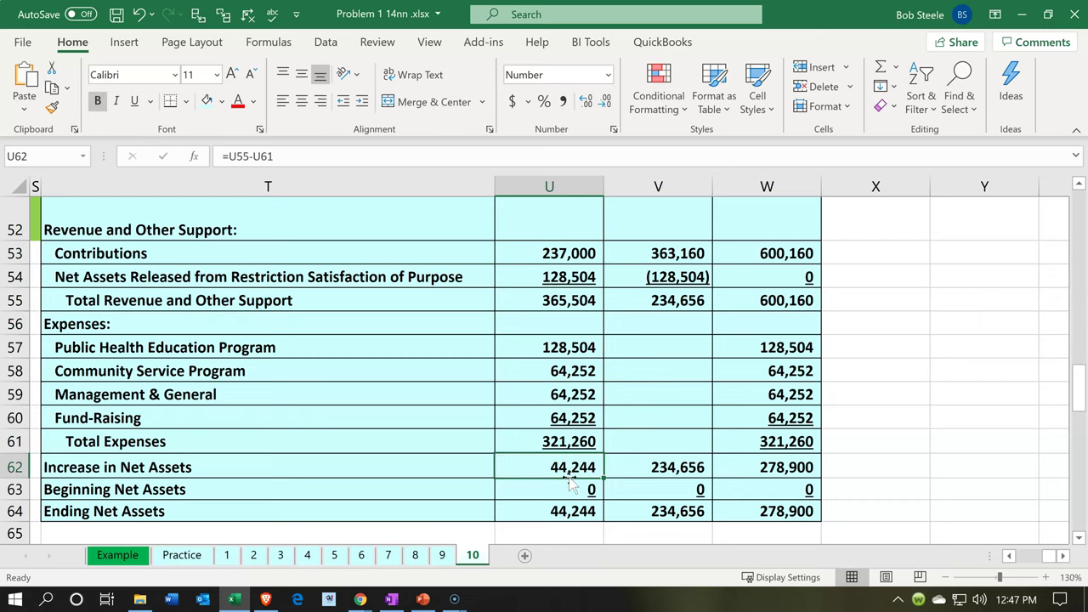
{"action": "scroll", "coordinate": [572, 482], "scroll_direction": "up", "scroll_amount": 1}
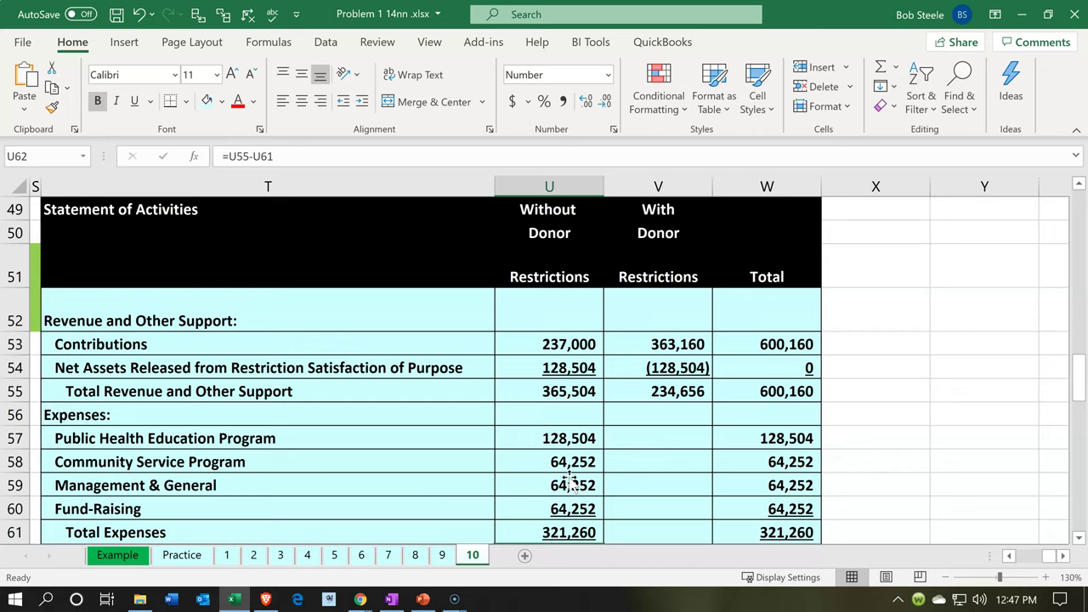
{"action": "scroll", "coordinate": [571, 482], "scroll_direction": "down", "scroll_amount": 1}
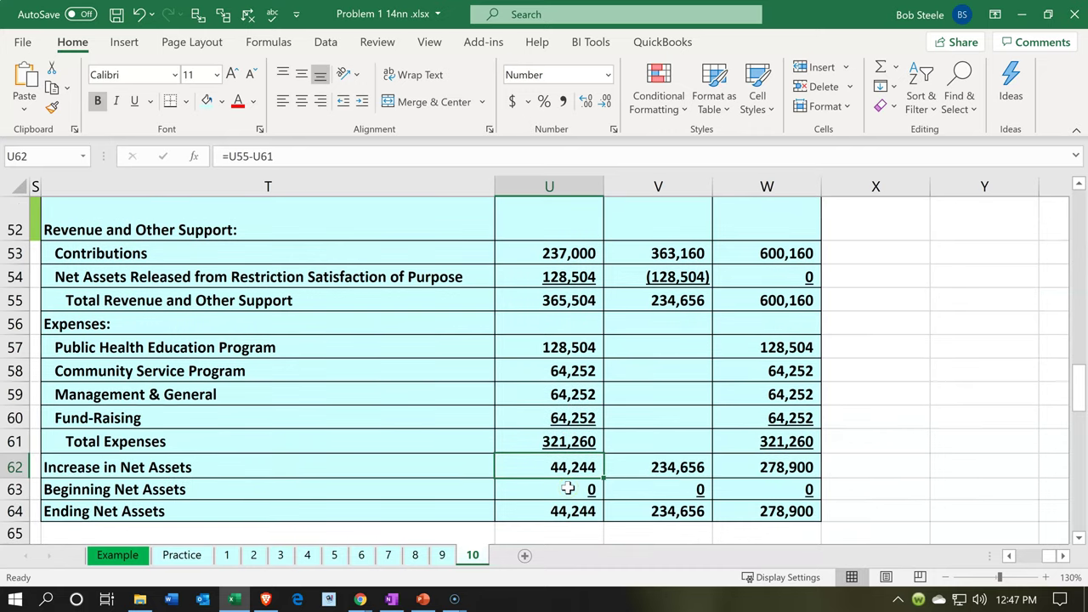
Check the increase in net assets with donor restrictions in V62 against its column of the Statement of Activities.
{"action": "left_click", "coordinate": [636, 466]}
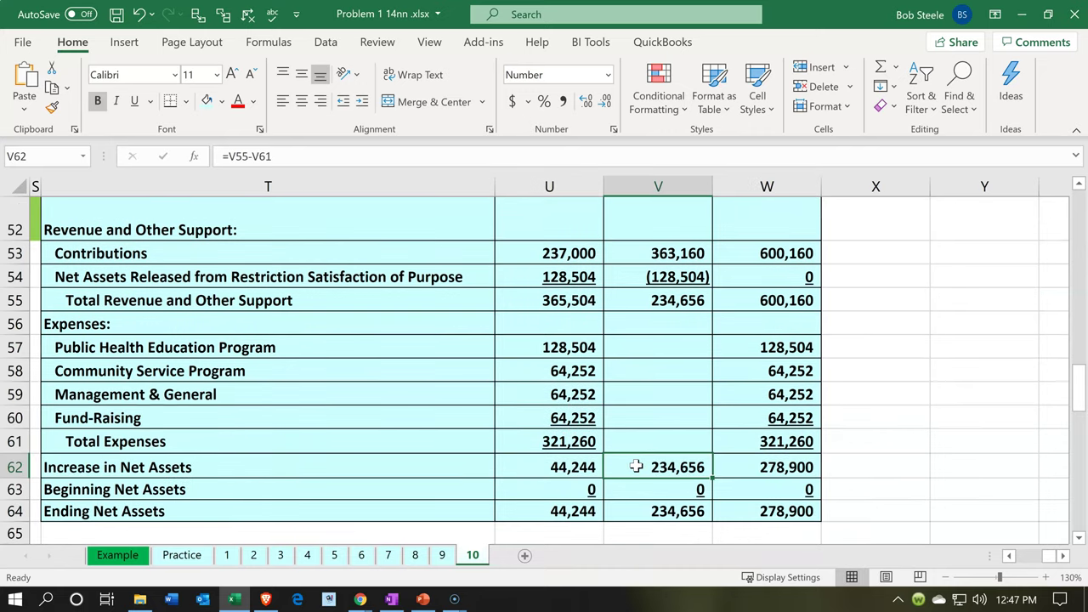
{"action": "scroll", "coordinate": [636, 467], "scroll_direction": "up", "scroll_amount": 1}
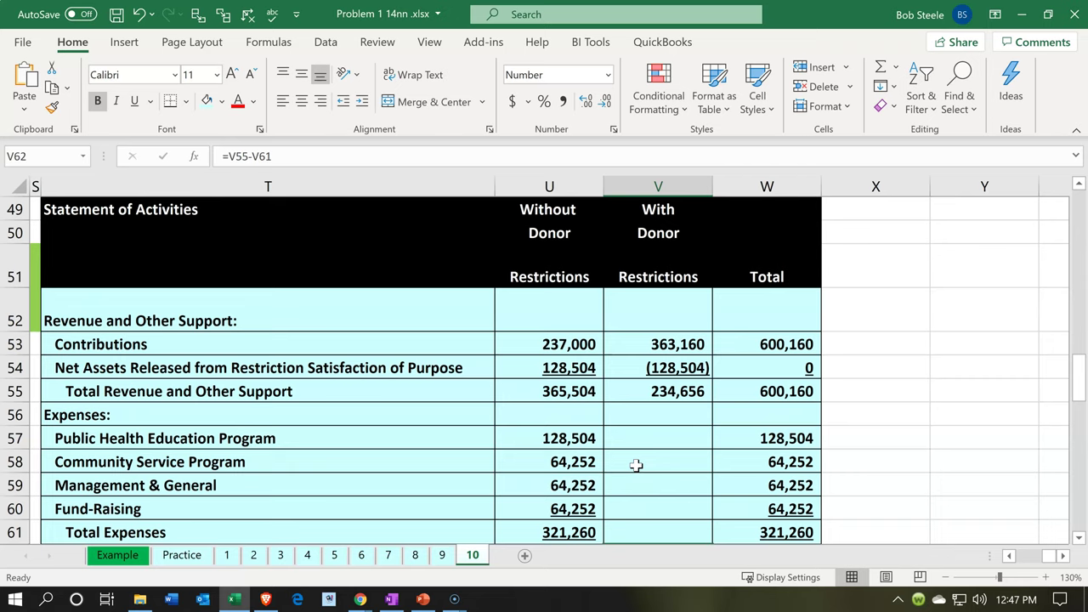
{"action": "scroll", "coordinate": [636, 466], "scroll_direction": "down", "scroll_amount": 1}
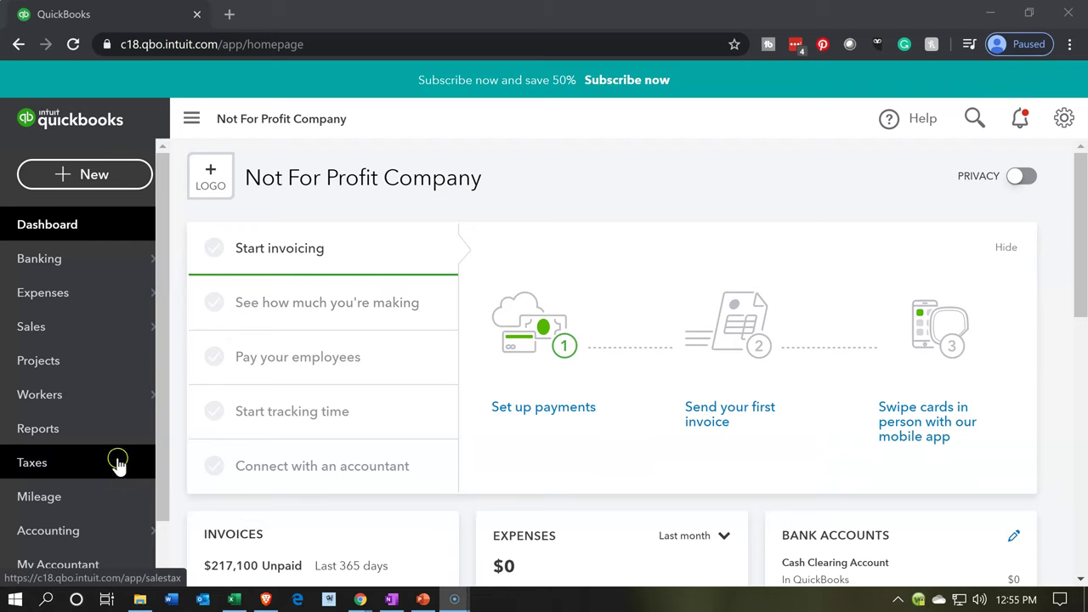
In QuickBooks Online, run the Balance Sheet report with the end date set to 01/31/2020.
{"action": "left_click", "coordinate": [94, 448]}
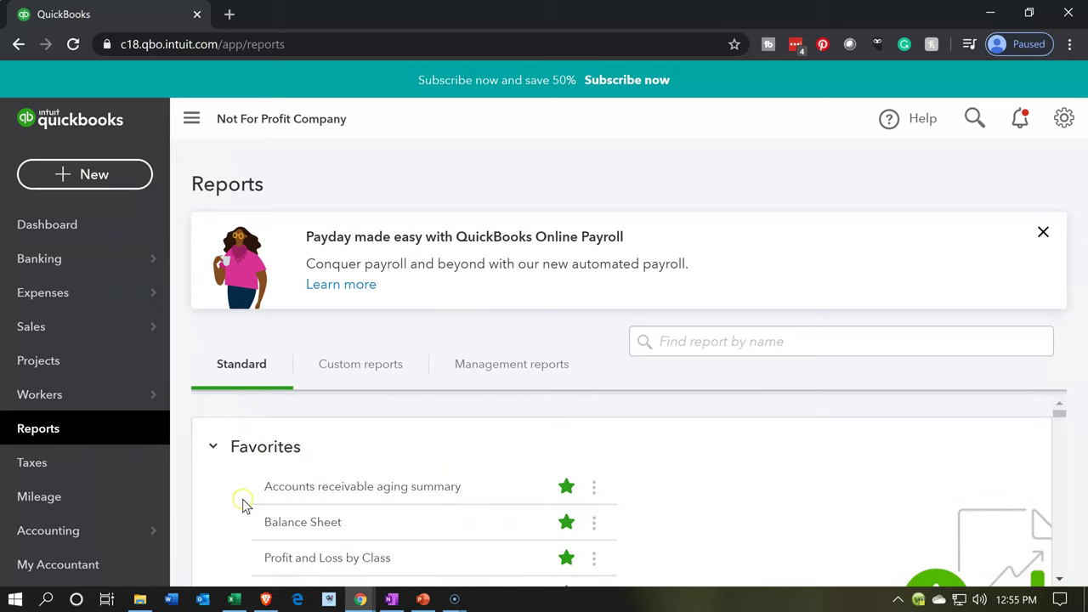
{"action": "left_click", "coordinate": [275, 529]}
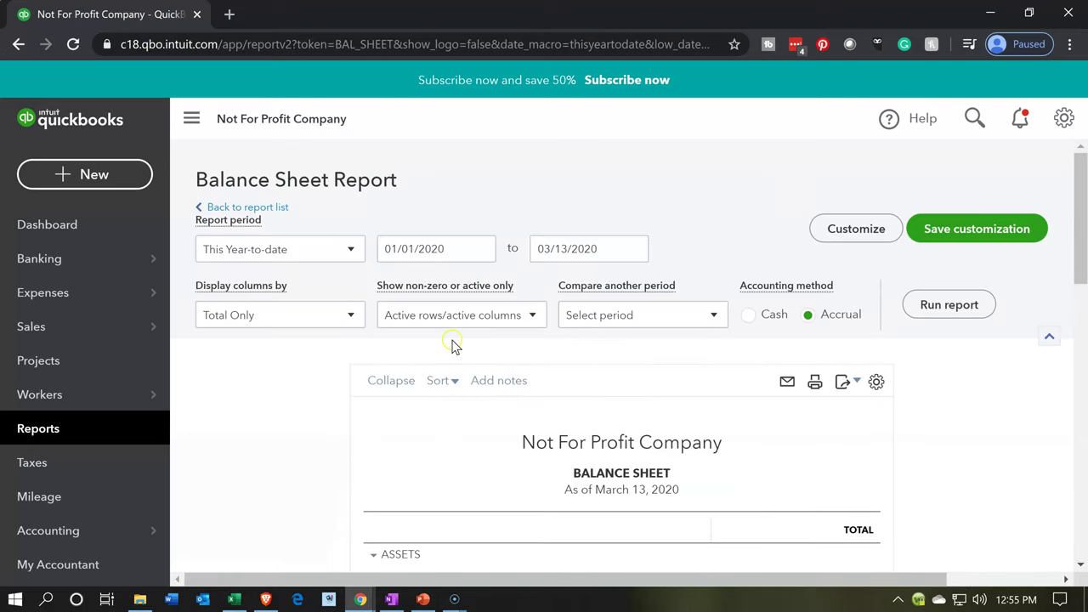
{"action": "left_click", "coordinate": [463, 254]}
{"action": "triple_click", "coordinate": [463, 252]}
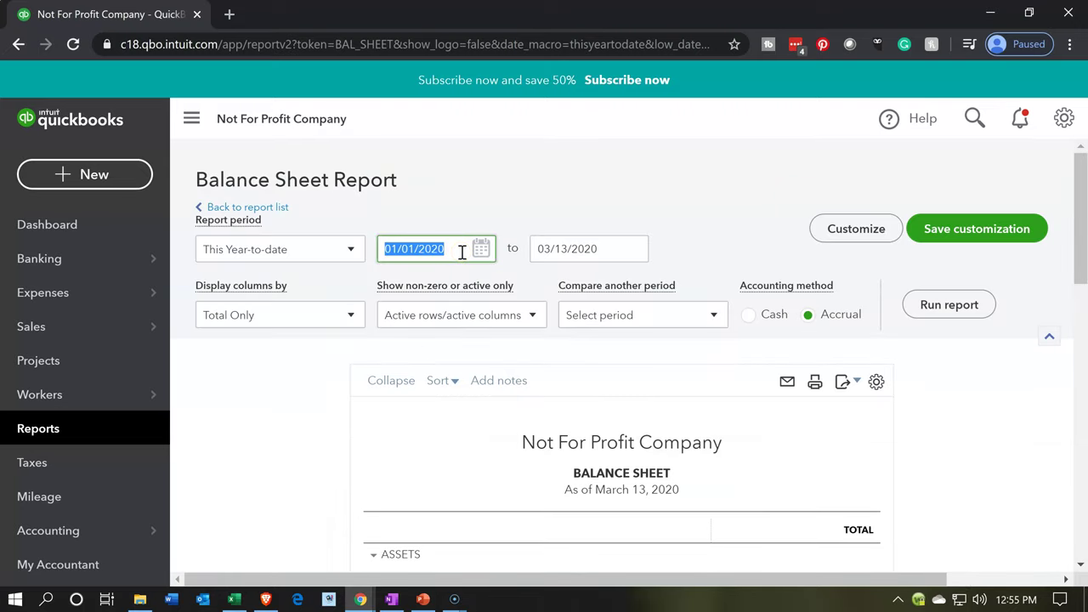
{"action": "key", "text": "Tab"}
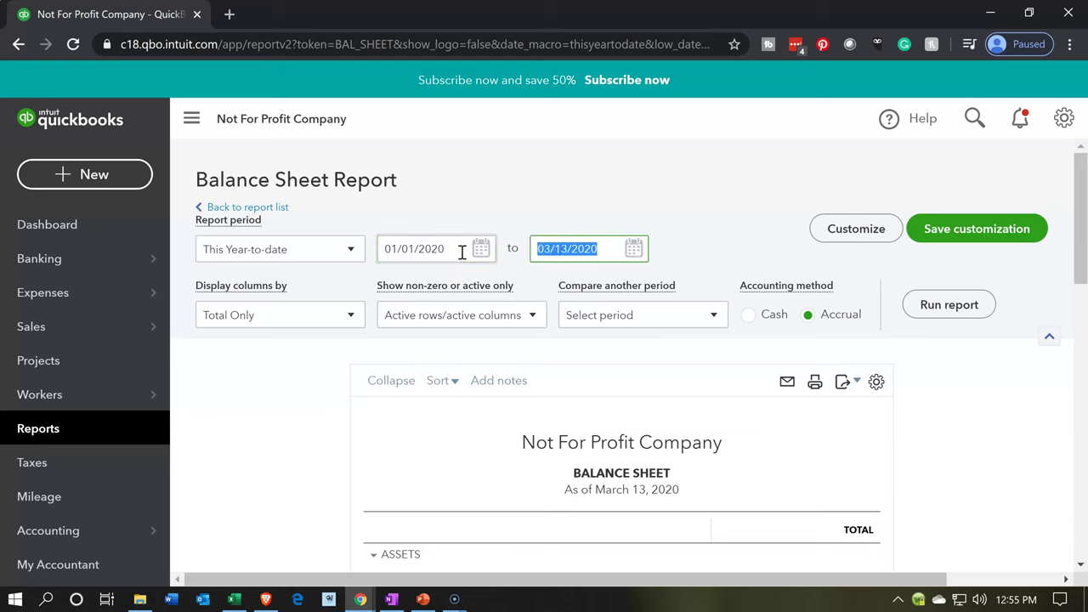
{"action": "type", "text": "013120"}
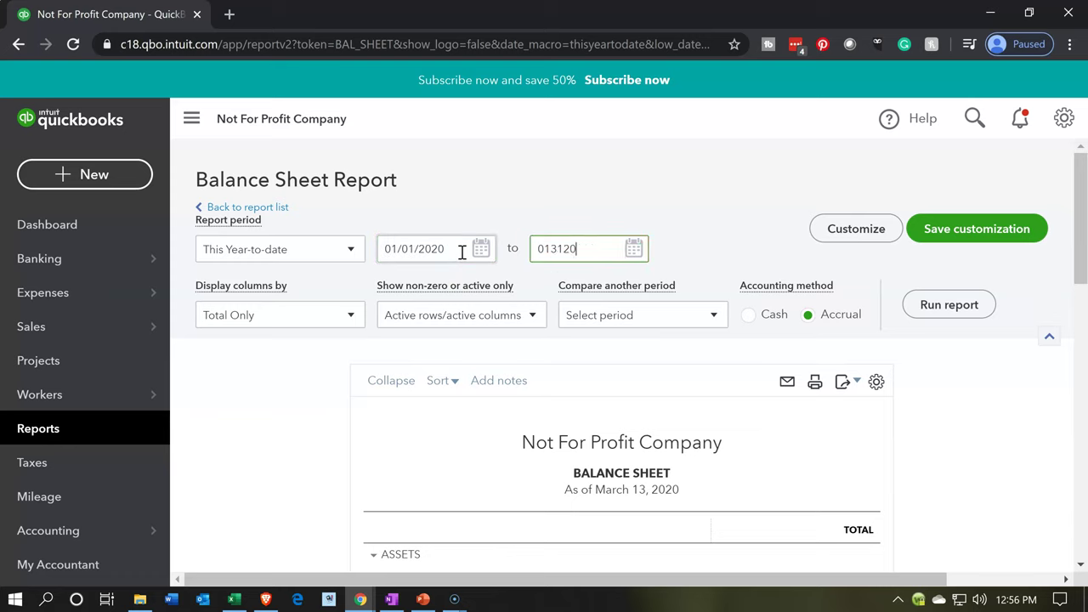
{"action": "key", "text": "Tab"}
{"action": "left_click", "coordinate": [924, 319]}
{"action": "scroll", "coordinate": [884, 323], "scroll_direction": "down", "scroll_amount": 3}
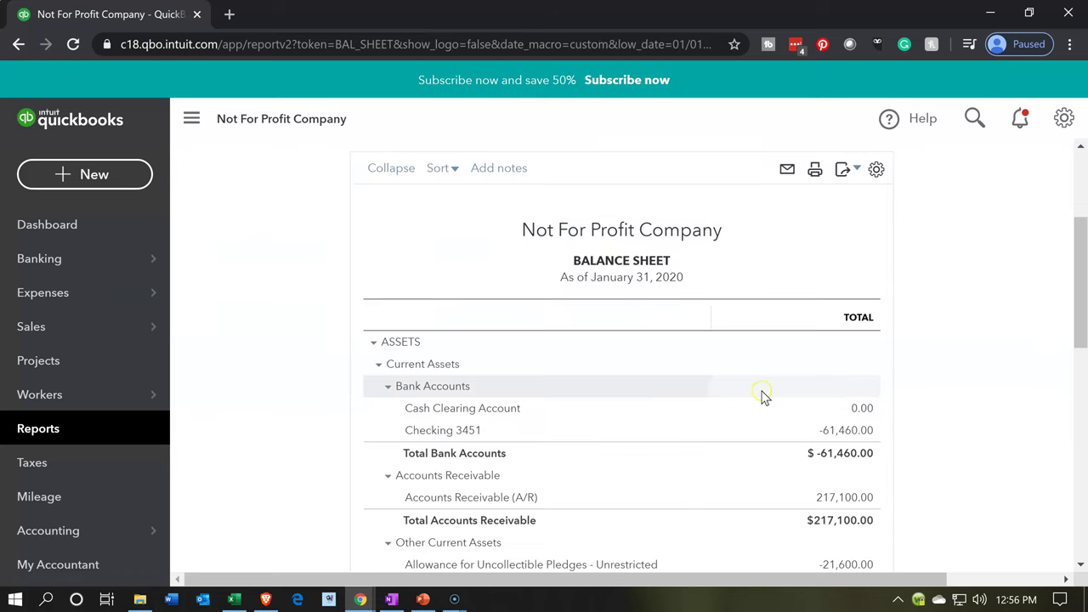
Duplicate the Balance Sheet report's browser tab and return to the original tab.
{"action": "right_click", "coordinate": [166, 17]}
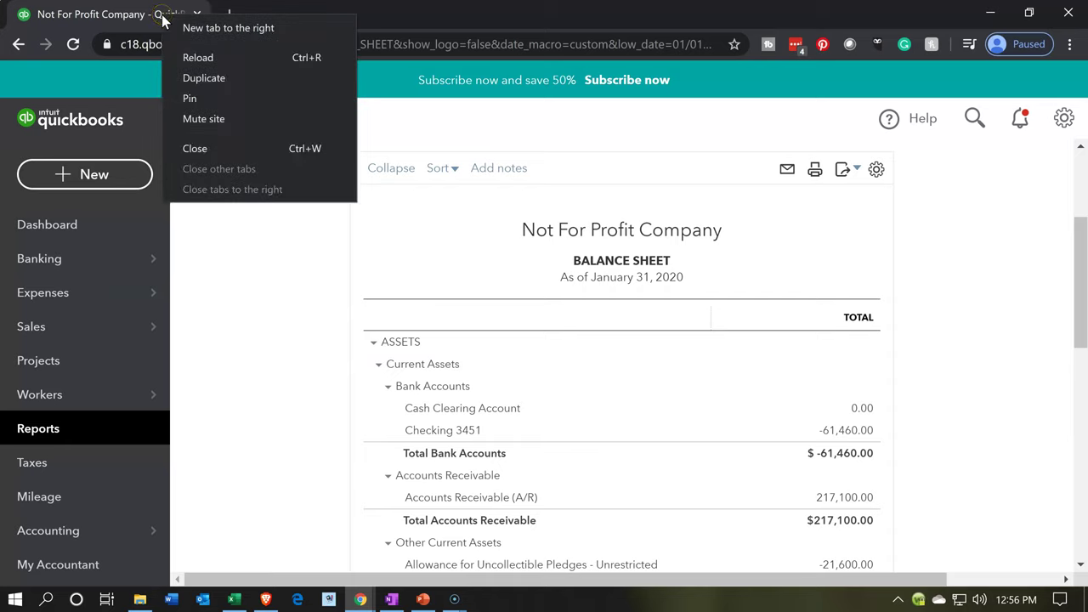
{"action": "left_click", "coordinate": [193, 78]}
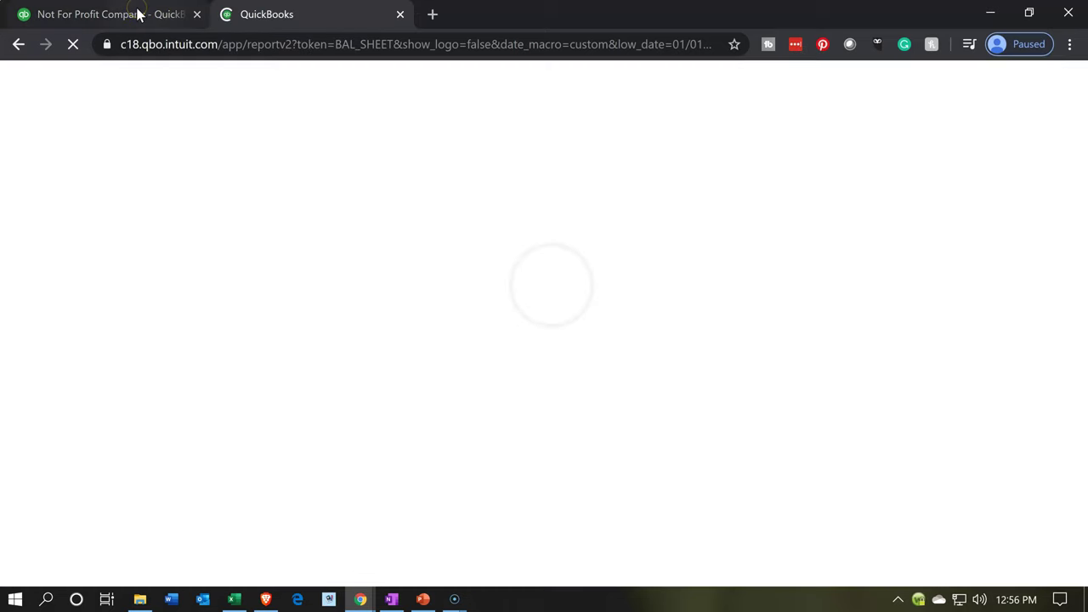
{"action": "left_click", "coordinate": [139, 14]}
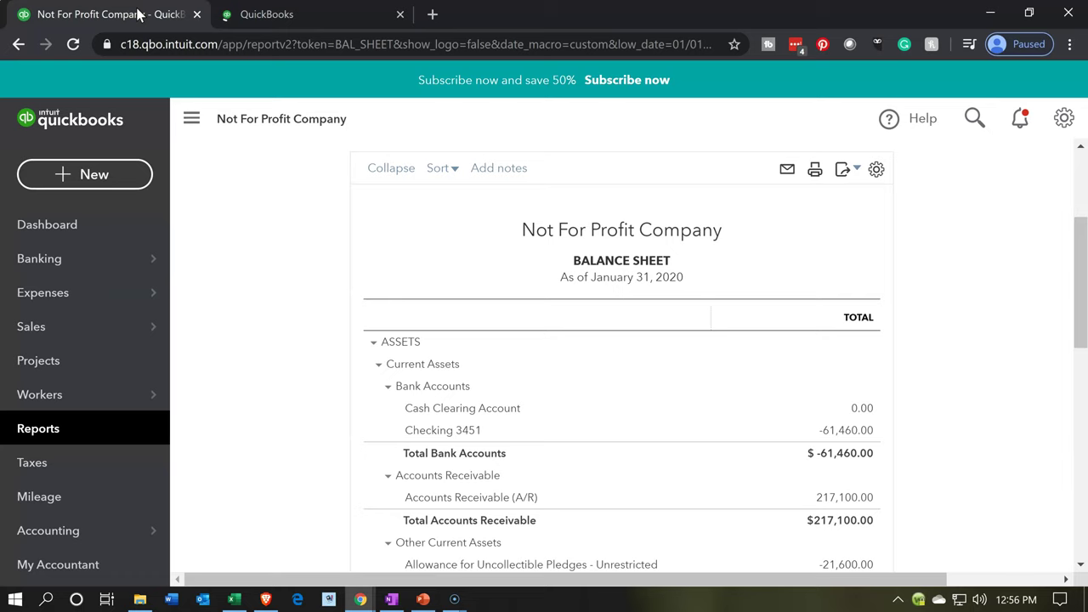
Run the Profit and Loss report for the period 01/01/2020 to 01/31/2020.
{"action": "left_click", "coordinate": [76, 432]}
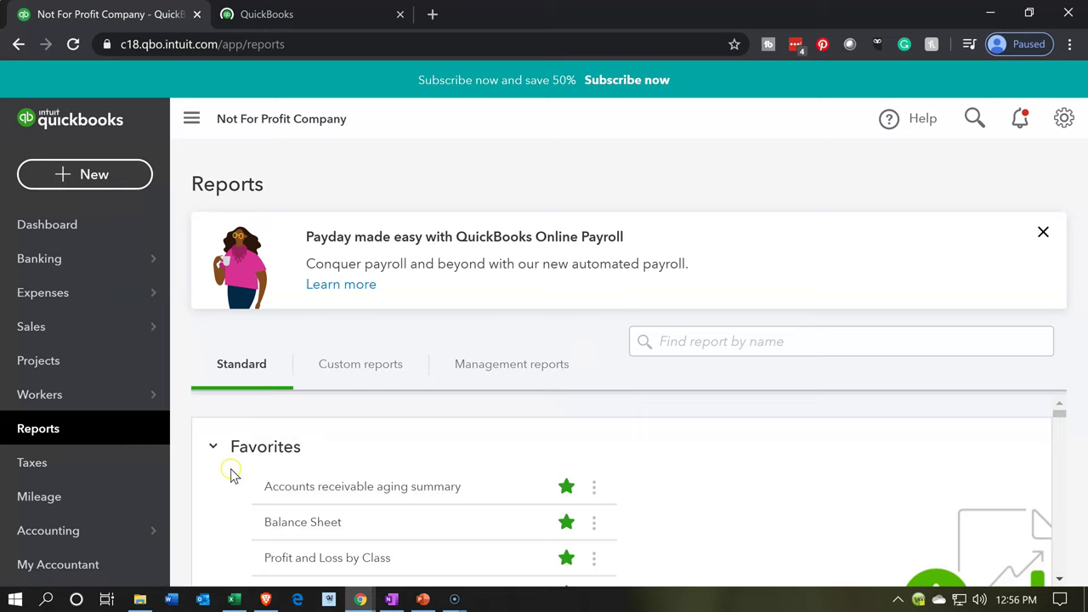
{"action": "scroll", "coordinate": [233, 473], "scroll_direction": "down", "scroll_amount": 1}
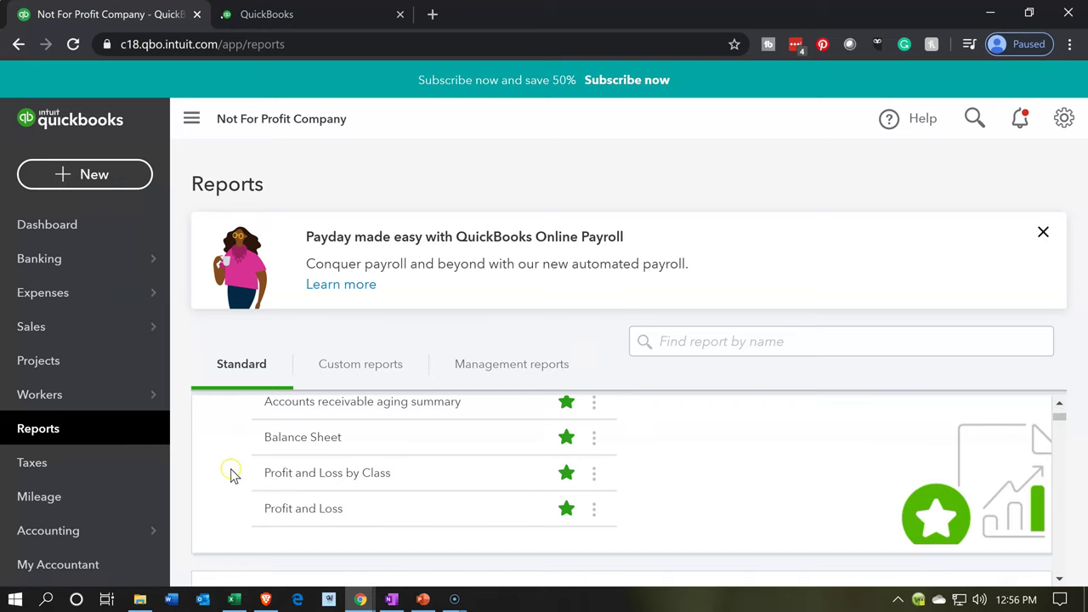
{"action": "left_click", "coordinate": [281, 511]}
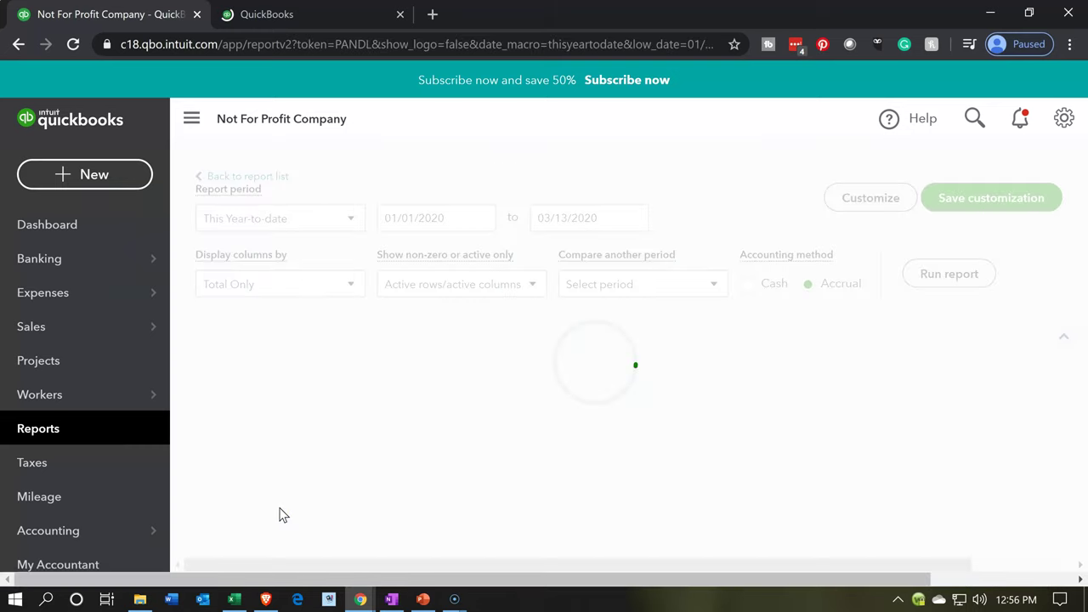
{"action": "left_click", "coordinate": [442, 247]}
{"action": "triple_click", "coordinate": [442, 248]}
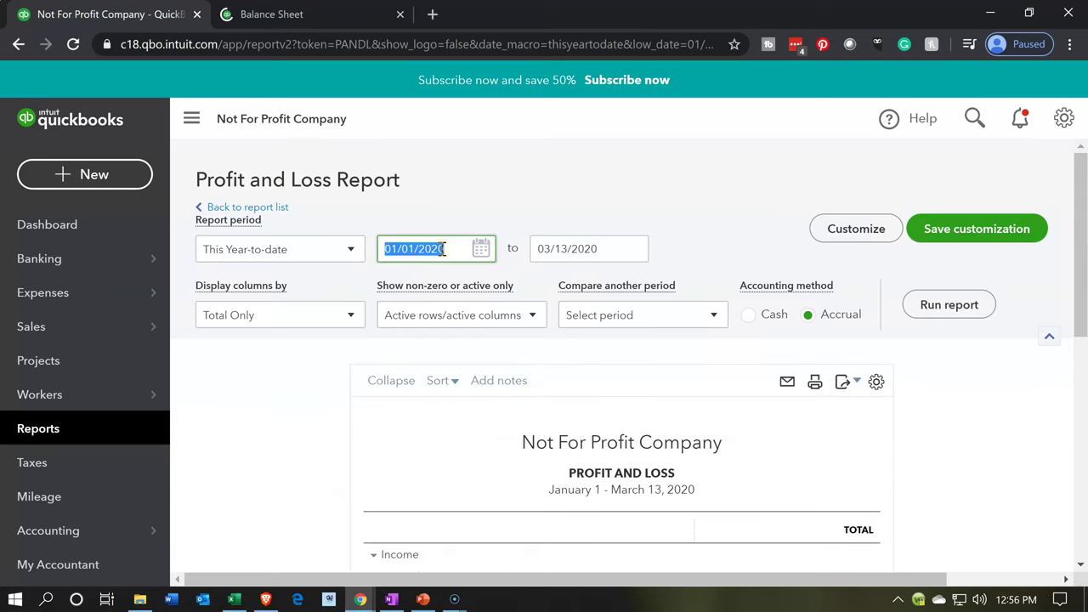
{"action": "key", "text": "Tab"}
{"action": "type", "text": "01/31/2020"}
{"action": "key", "text": "Tab"}
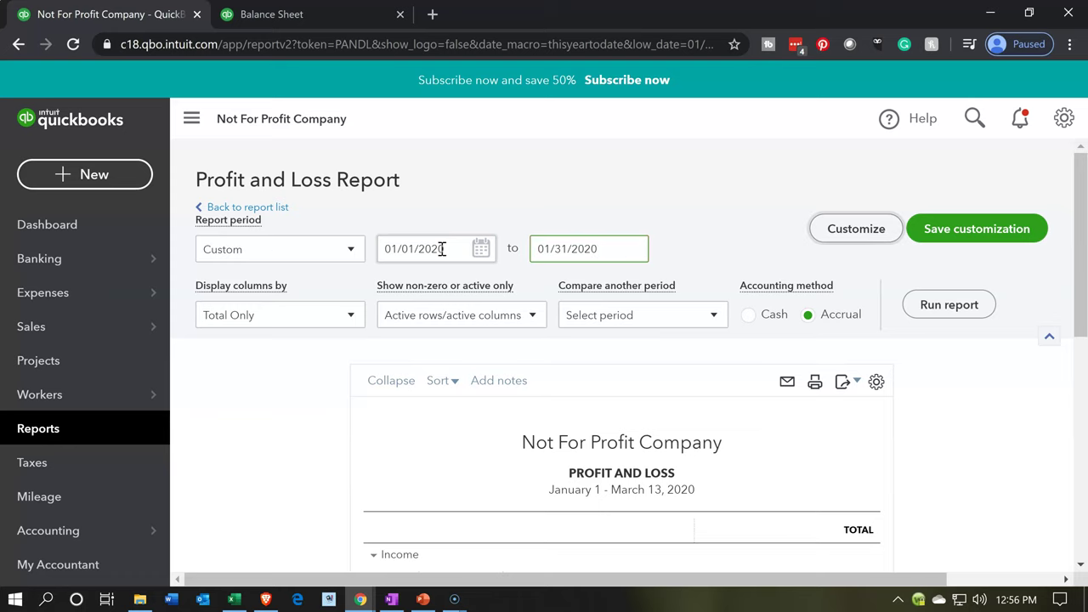
{"action": "left_click", "coordinate": [978, 308]}
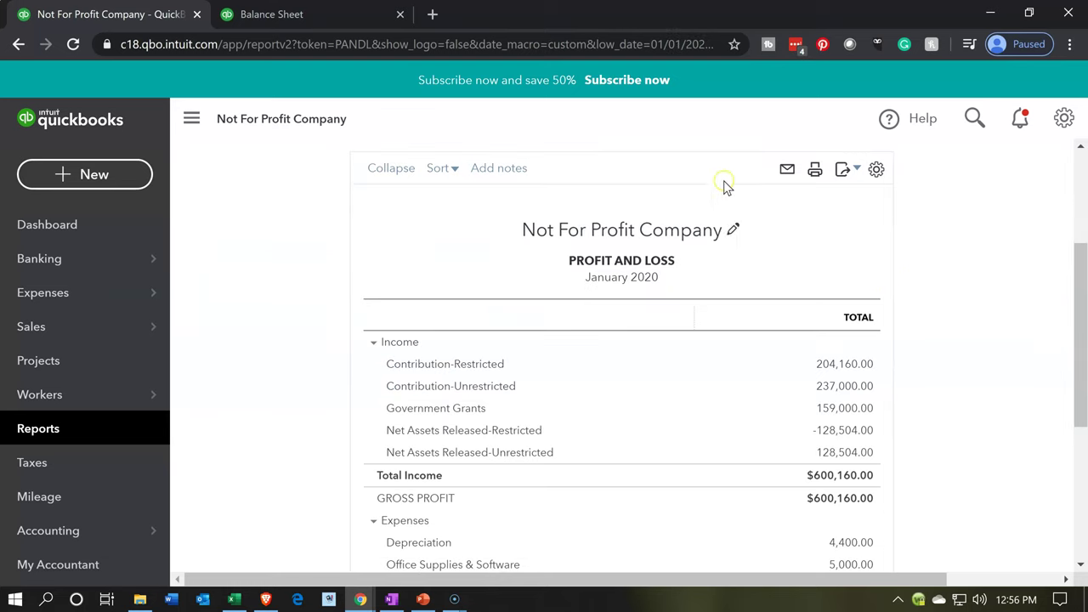
Collapse the navigation beside the Balance Sheet report, enlarge the page and examine the net income line under Equity.
{"action": "left_click", "coordinate": [330, 10]}
{"action": "left_click", "coordinate": [193, 131]}
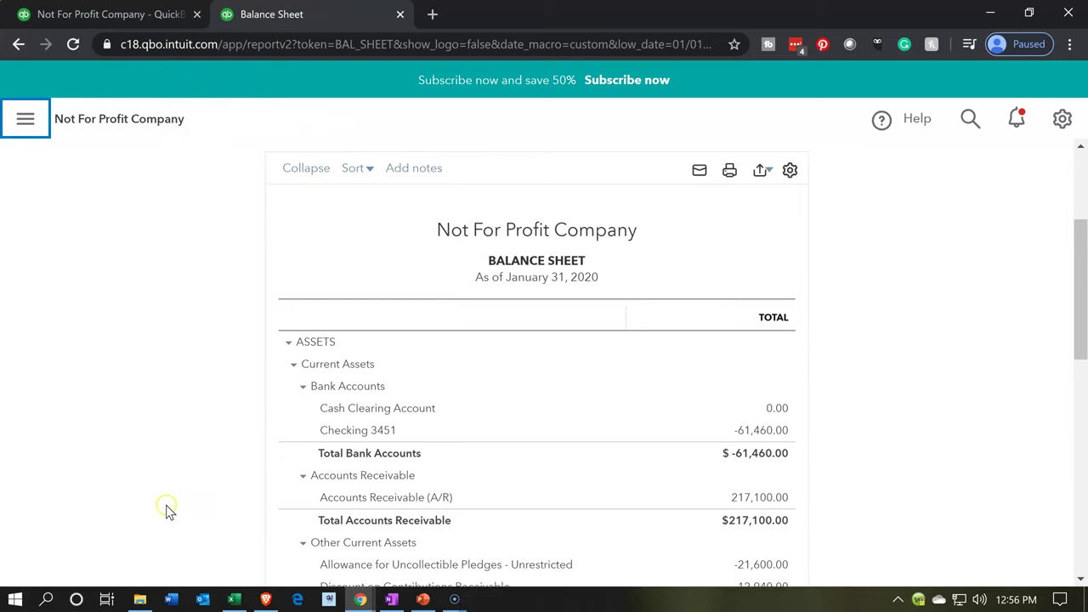
{"action": "key", "text": "ctrl+plus"}
{"action": "key", "text": "ctrl+plus"}
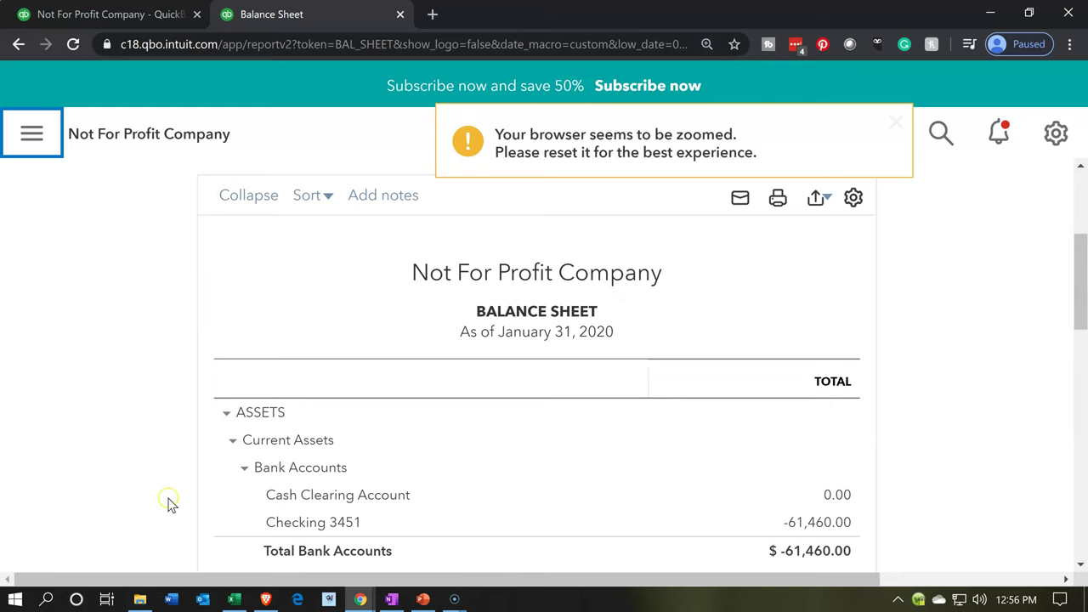
{"action": "scroll", "coordinate": [168, 477], "scroll_direction": "down", "scroll_amount": 2}
{"action": "scroll", "coordinate": [168, 482], "scroll_direction": "down", "scroll_amount": 10}
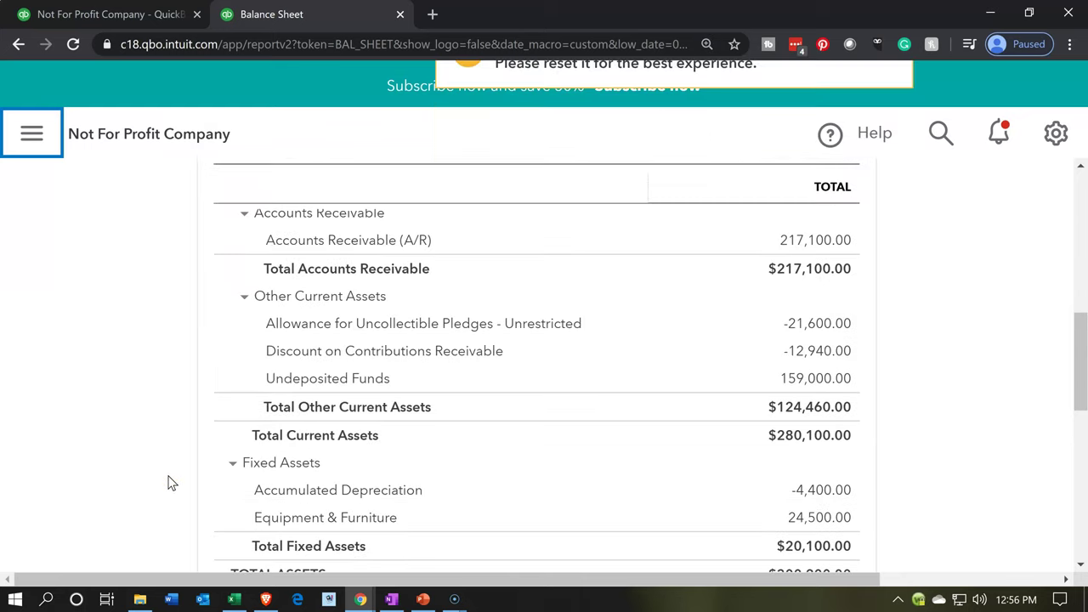
{"action": "scroll", "coordinate": [168, 482], "scroll_direction": "down", "scroll_amount": 1}
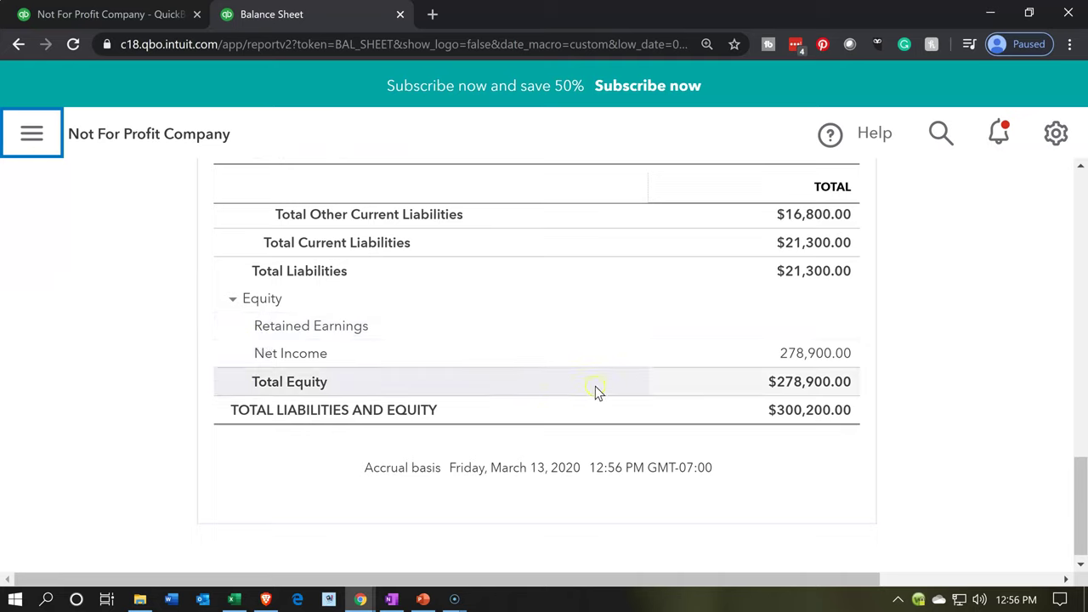
{"action": "left_click", "coordinate": [778, 359]}
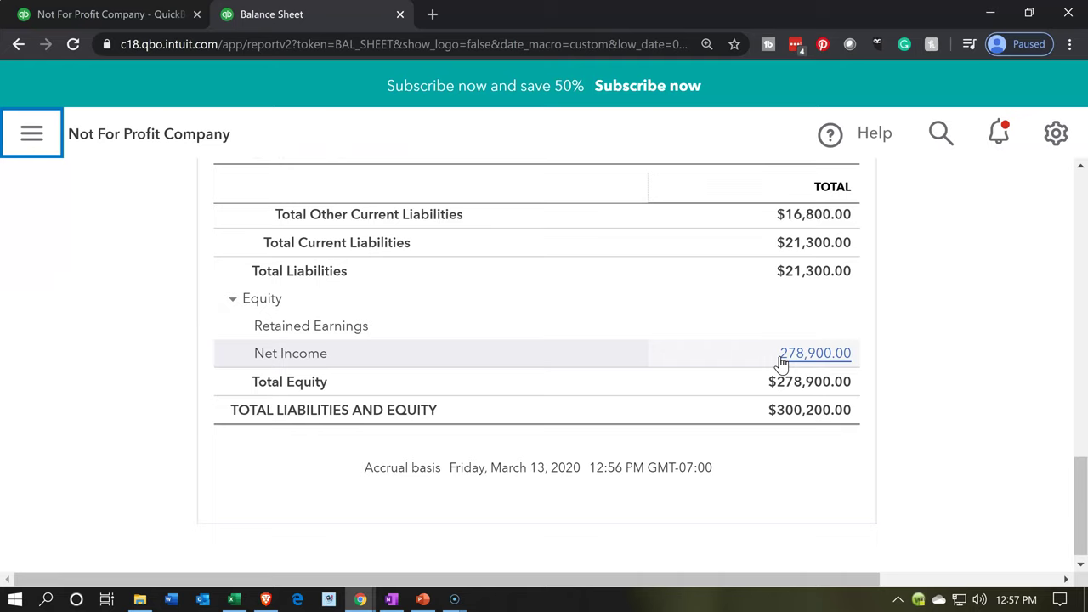
Collapse the navigation beside the Profit and Loss report and check its net income against the Balance Sheet.
{"action": "left_click", "coordinate": [129, 14]}
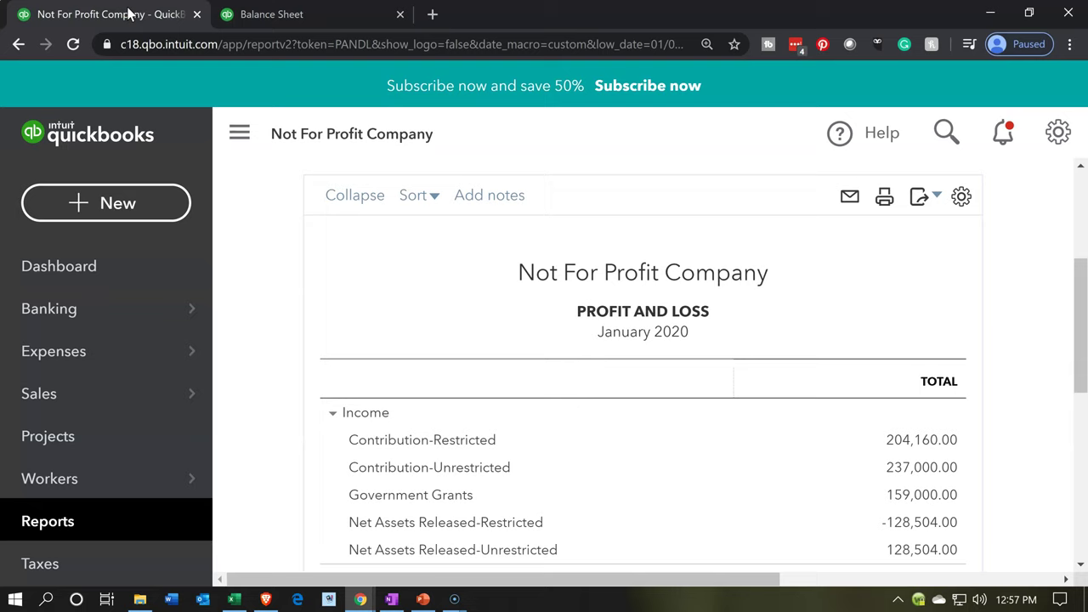
{"action": "left_click", "coordinate": [240, 144]}
{"action": "scroll", "coordinate": [235, 382], "scroll_direction": "down", "scroll_amount": 5}
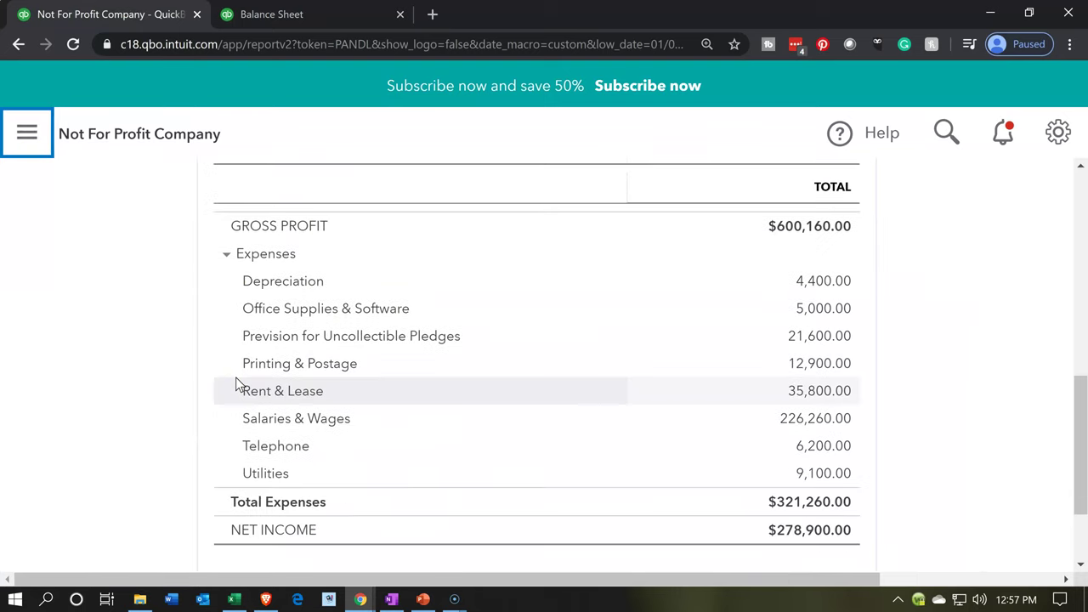
{"action": "scroll", "coordinate": [235, 378], "scroll_direction": "down", "scroll_amount": 2}
{"action": "left_click", "coordinate": [787, 434]}
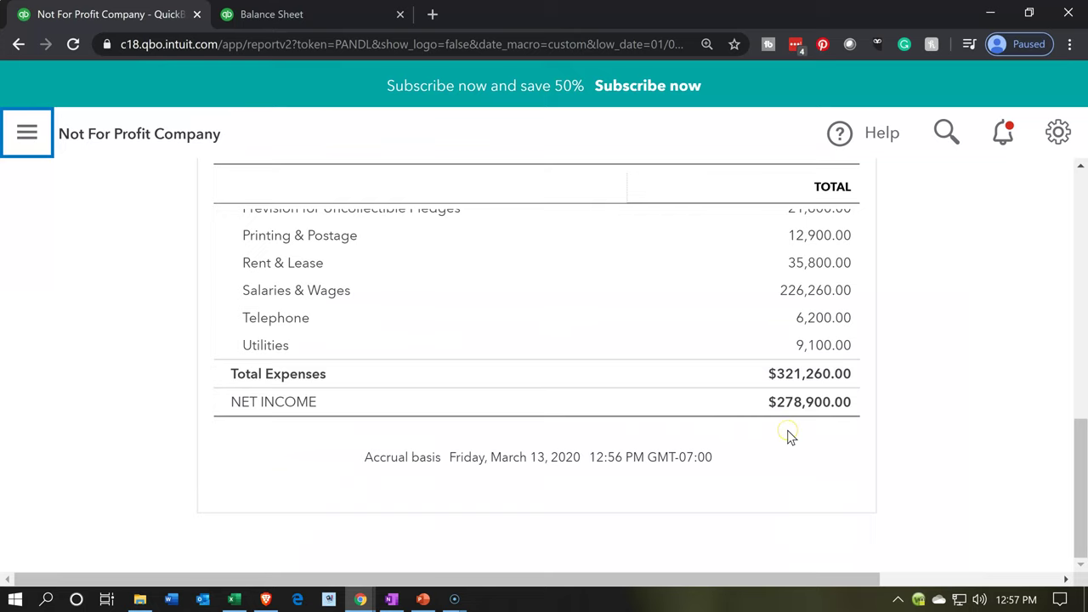
Return to the Balance Sheet report and examine the Retained Earnings and Net Income lines under Equity.
{"action": "left_click", "coordinate": [329, 14]}
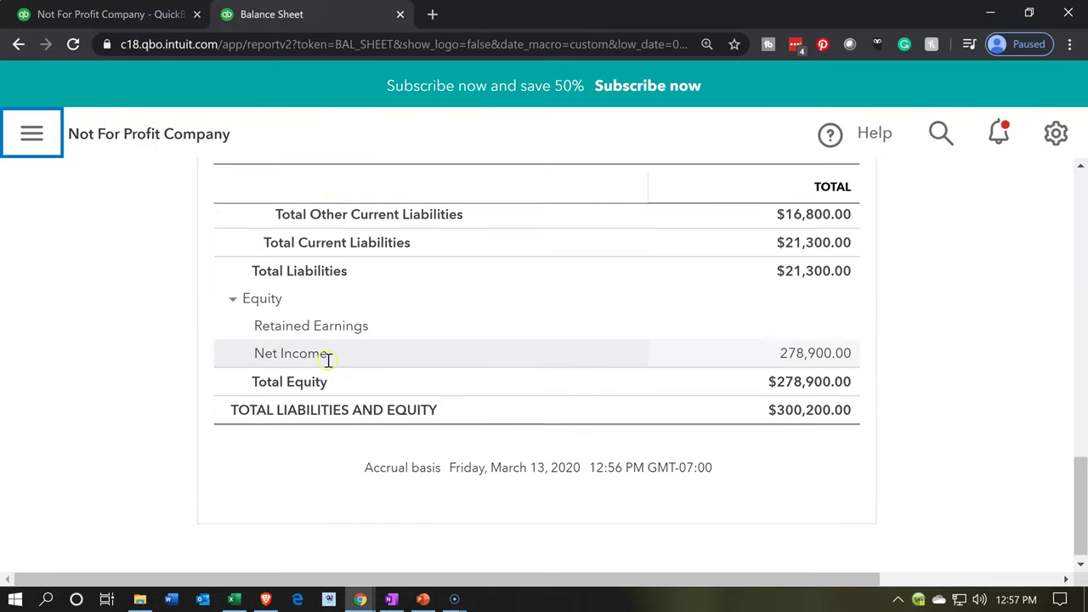
{"action": "left_click", "coordinate": [730, 352]}
{"action": "left_click", "coordinate": [725, 339]}
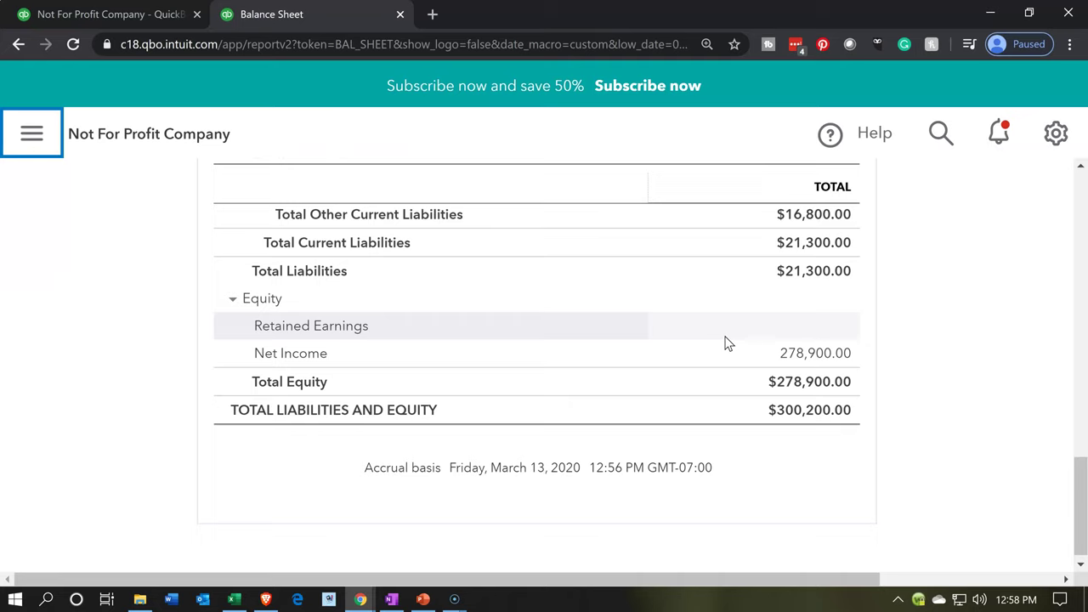
{"action": "left_click", "coordinate": [721, 366]}
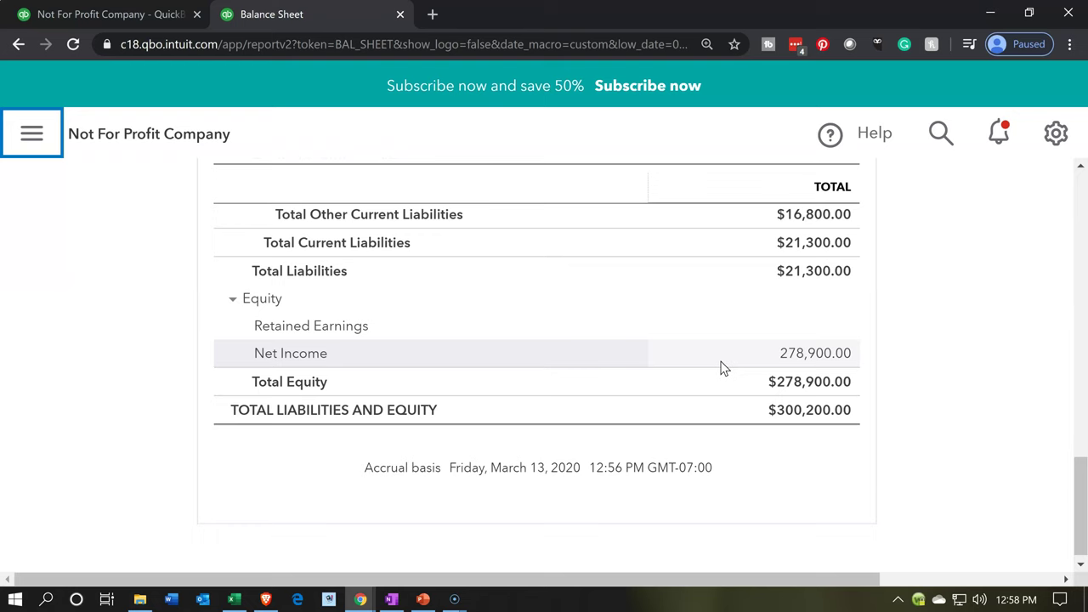
Switch to the Excel worksheet and examine the net assets with and without donor restrictions in the Statement of Financial Position.
{"action": "left_click", "coordinate": [235, 599]}
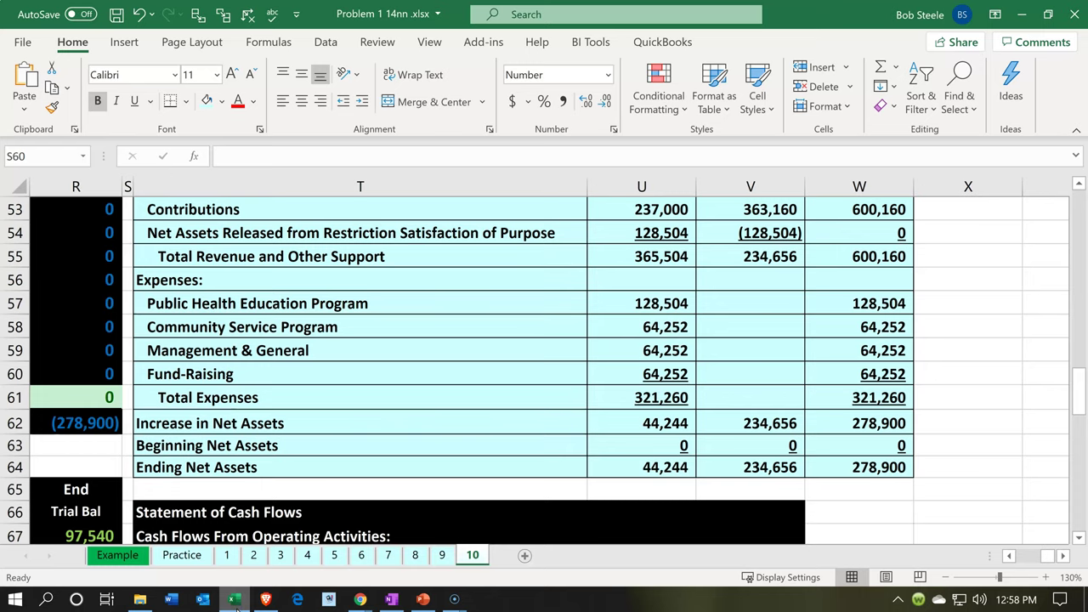
{"action": "left_click", "coordinate": [439, 368]}
{"action": "scroll", "coordinate": [438, 367], "scroll_direction": "up", "scroll_amount": 4}
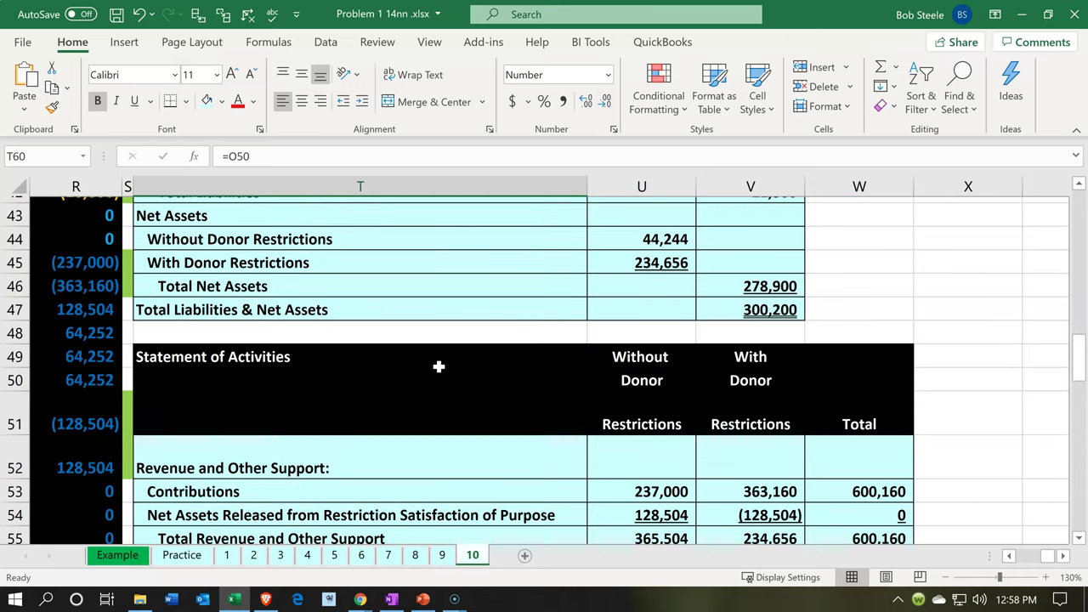
{"action": "scroll", "coordinate": [438, 368], "scroll_direction": "up", "scroll_amount": 4}
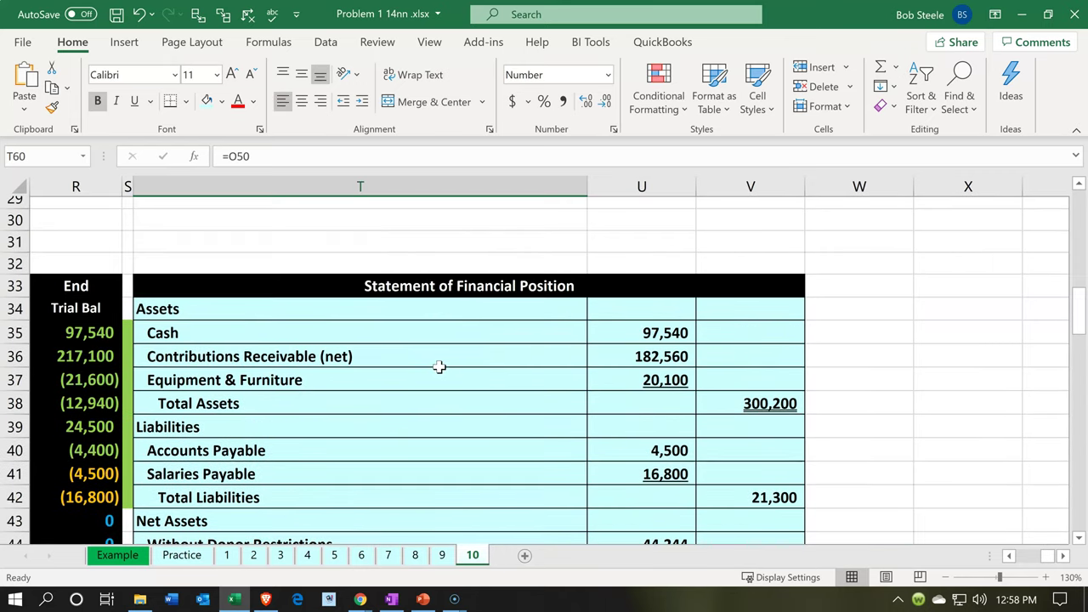
{"action": "scroll", "coordinate": [439, 367], "scroll_direction": "down", "scroll_amount": 1}
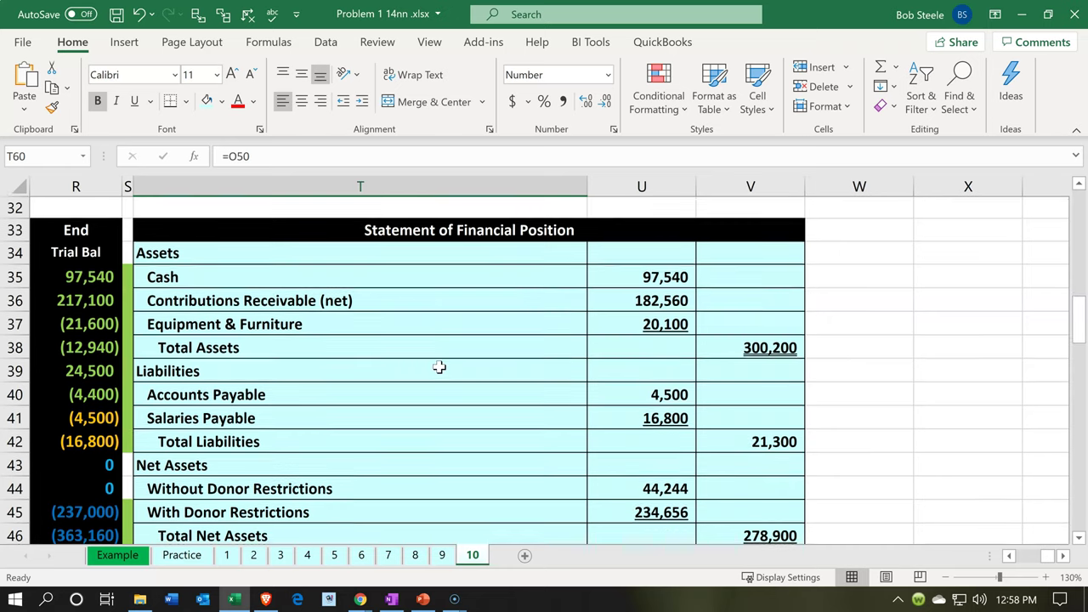
{"action": "scroll", "coordinate": [438, 367], "scroll_direction": "down", "scroll_amount": 1}
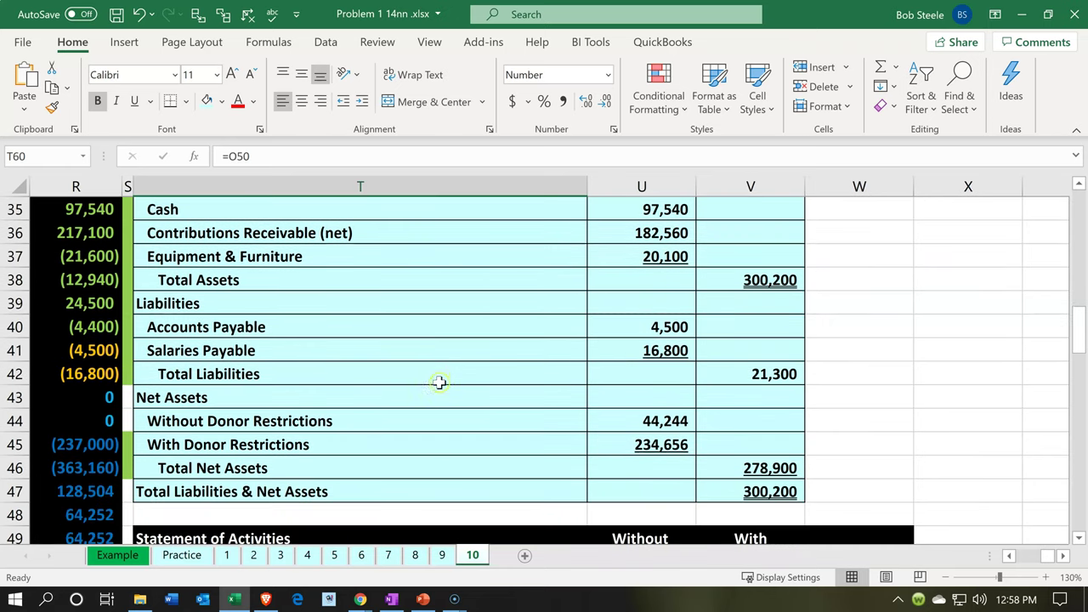
{"action": "left_click", "coordinate": [435, 417]}
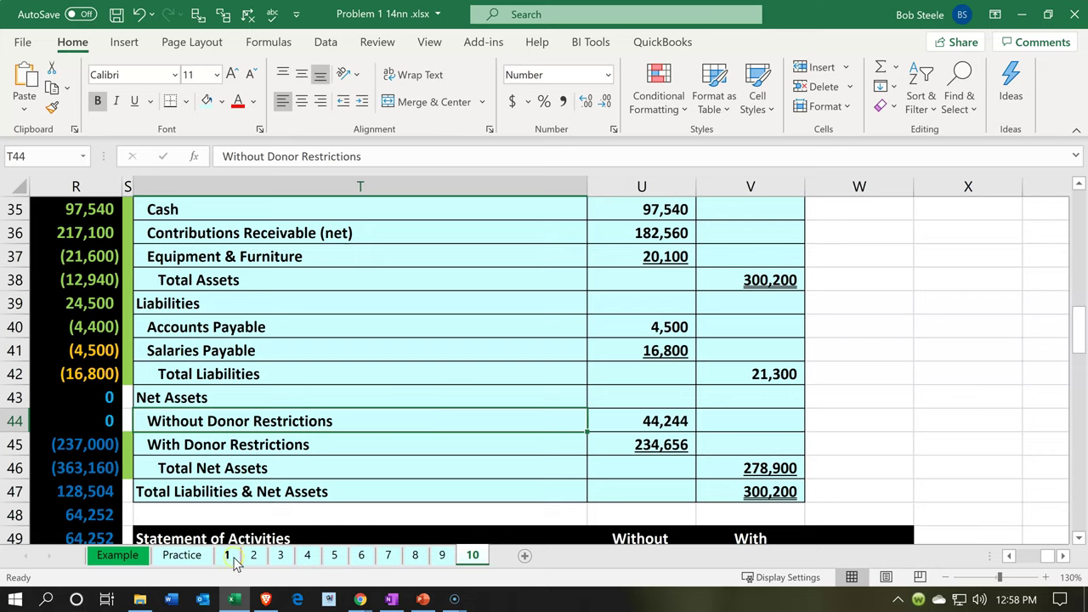
Back in QuickBooks Online, rerun the Balance Sheet with the end date set to 01/31/2021 and examine the Equity section.
{"action": "left_click", "coordinate": [232, 600]}
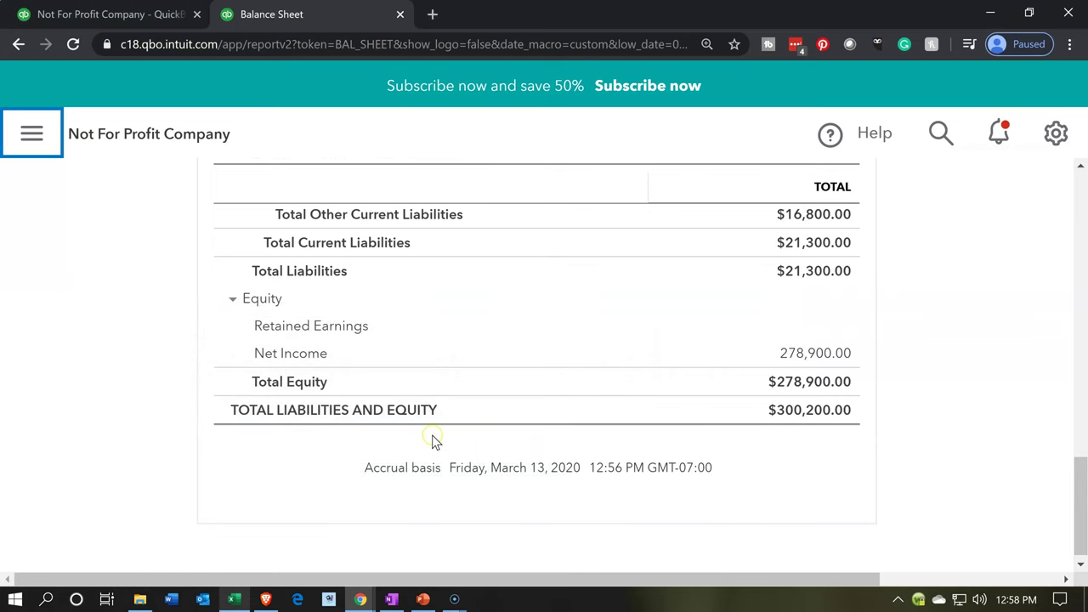
{"action": "scroll", "coordinate": [432, 441], "scroll_direction": "up", "scroll_amount": 15}
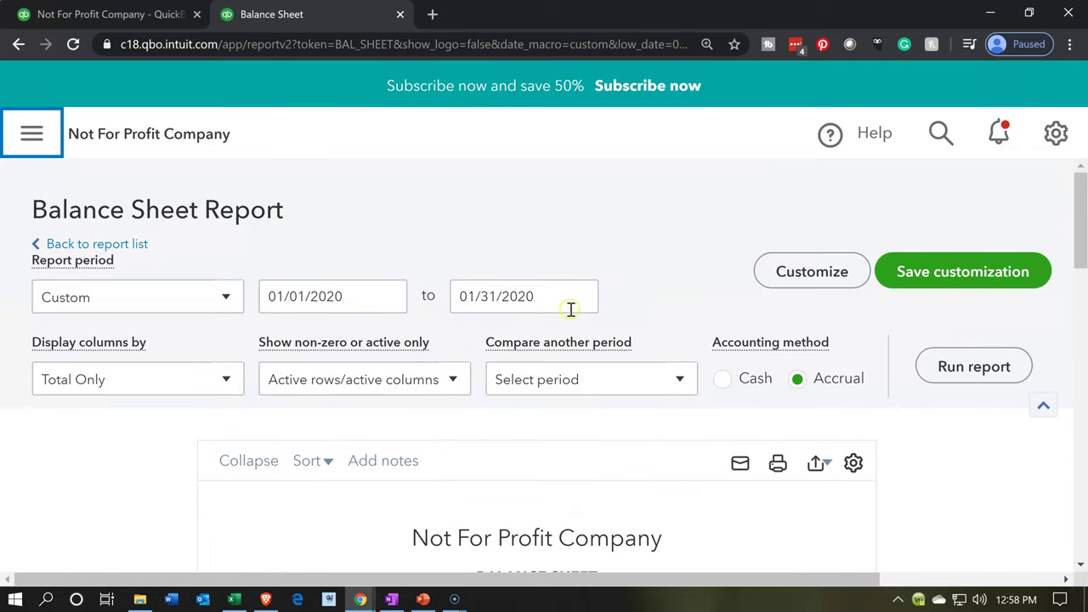
{"action": "left_click", "coordinate": [544, 296]}
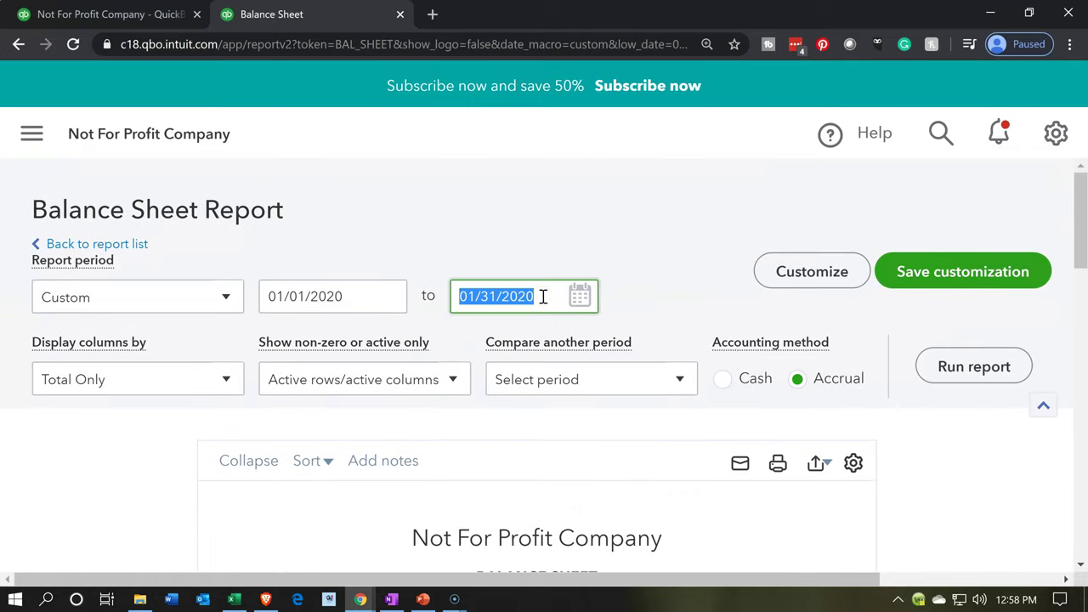
{"action": "left_click", "coordinate": [544, 297]}
{"action": "key", "text": "BackSpace"}
{"action": "type", "text": "1"}
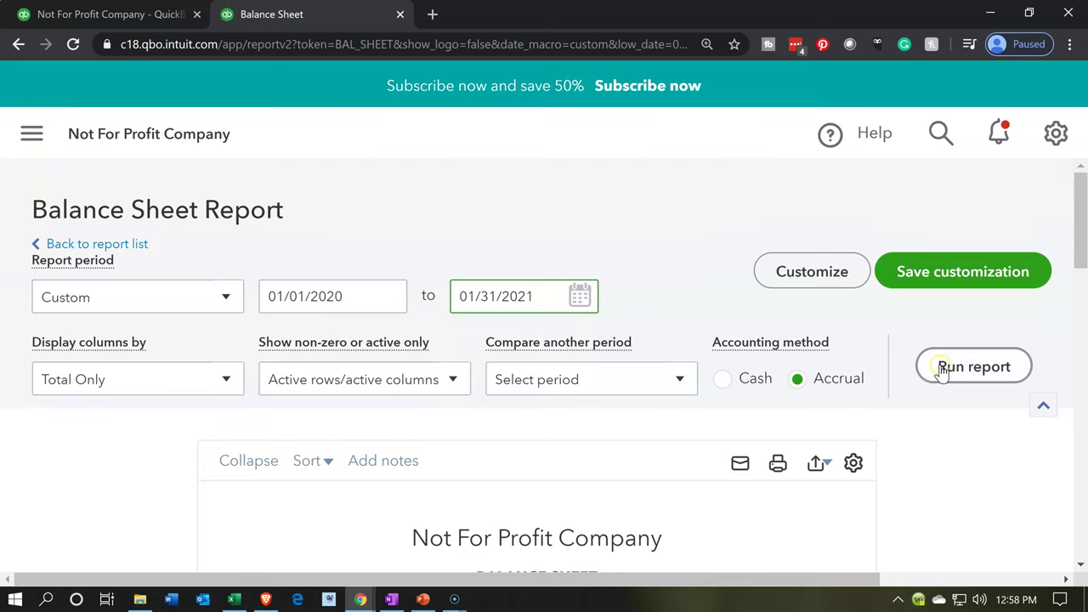
{"action": "left_click", "coordinate": [964, 373]}
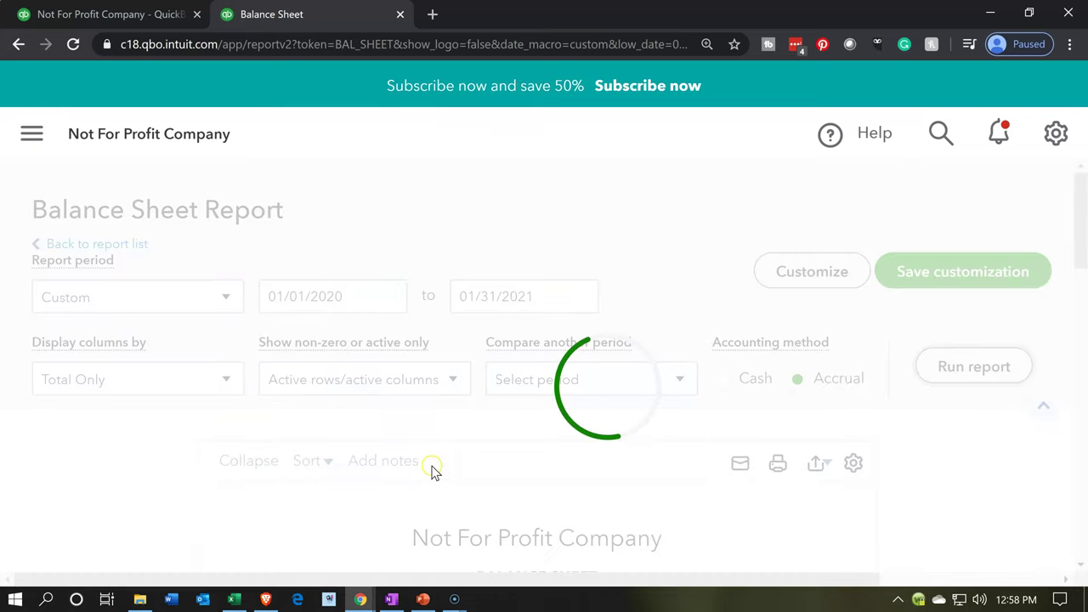
{"action": "scroll", "coordinate": [432, 470], "scroll_direction": "down", "scroll_amount": 5}
{"action": "scroll", "coordinate": [432, 474], "scroll_direction": "down", "scroll_amount": 6}
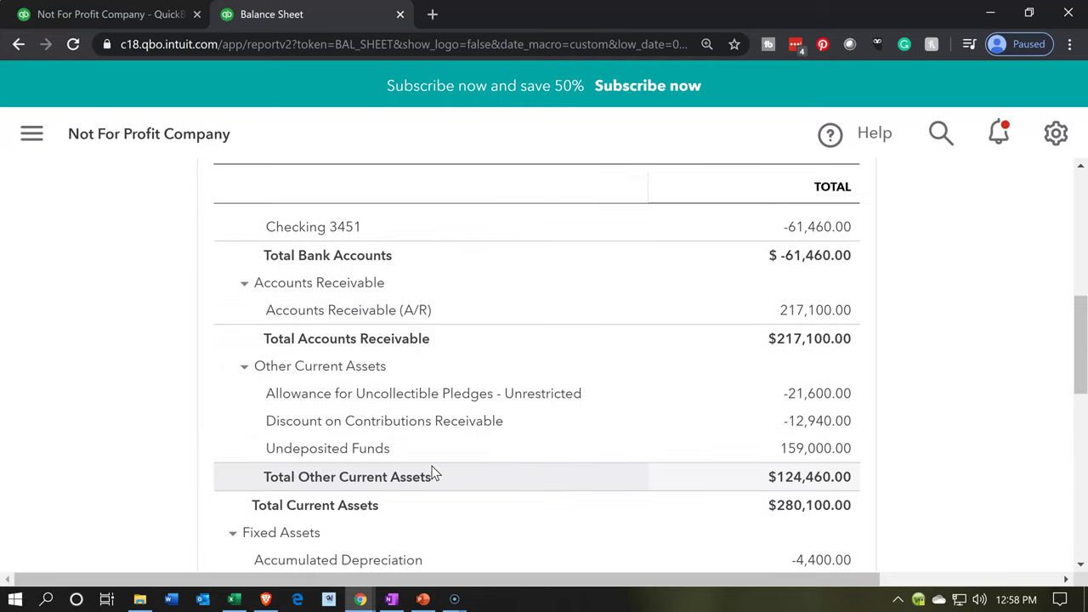
{"action": "scroll", "coordinate": [433, 473], "scroll_direction": "down", "scroll_amount": 5}
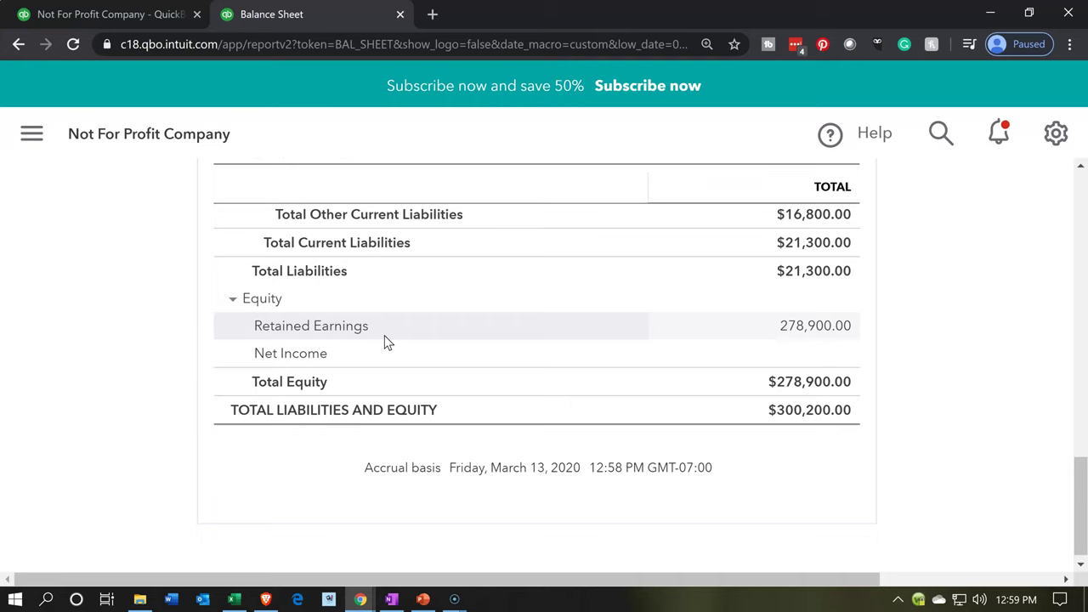
Rerun the Balance Sheet with the end date set to 01/31/2020 and check the net income line under Equity.
{"action": "scroll", "coordinate": [384, 342], "scroll_direction": "up", "scroll_amount": 15}
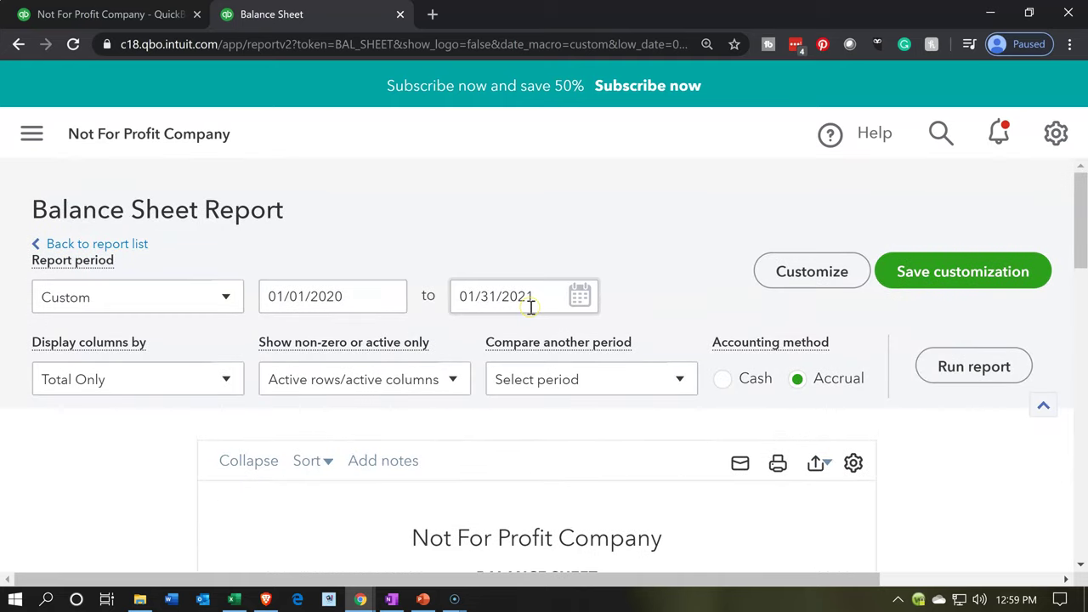
{"action": "left_click", "coordinate": [536, 296]}
{"action": "left_click", "coordinate": [539, 296]}
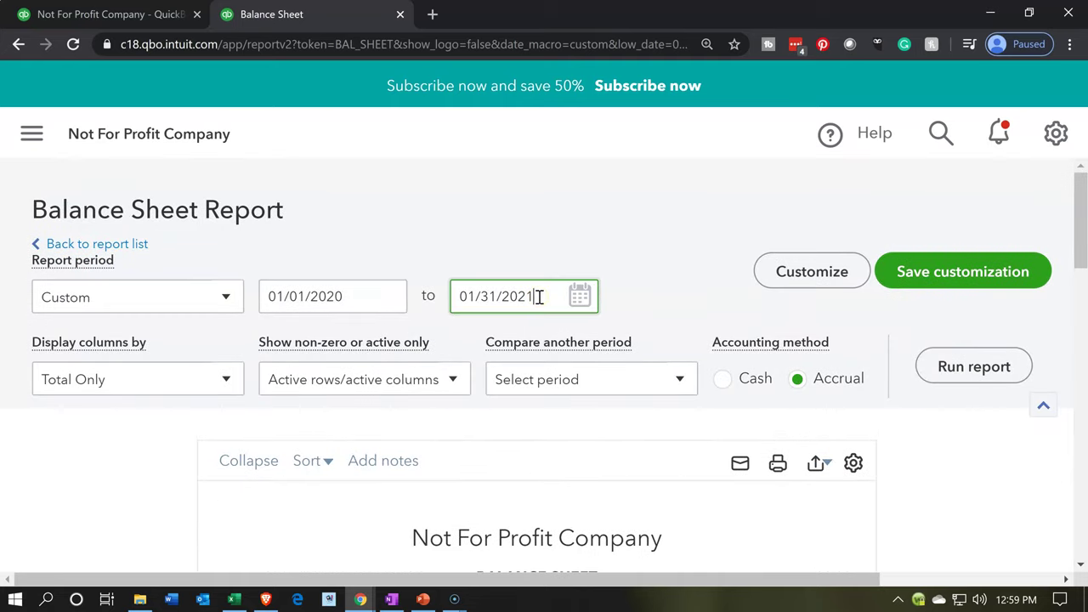
{"action": "key", "text": "BackSpace"}
{"action": "type", "text": "0"}
{"action": "left_click", "coordinate": [740, 304]}
{"action": "left_click", "coordinate": [942, 365]}
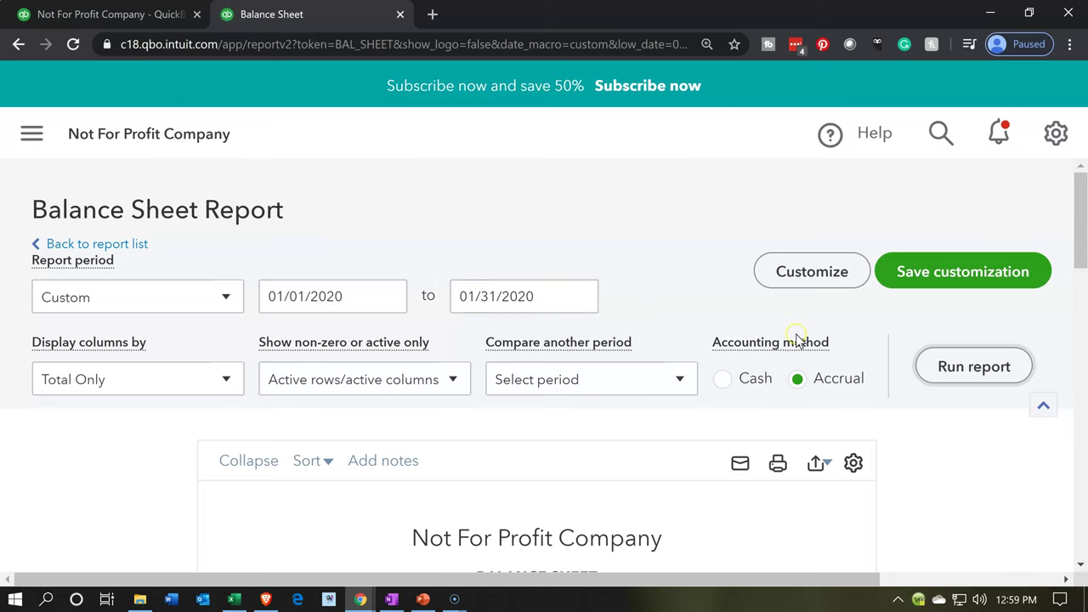
{"action": "scroll", "coordinate": [497, 403], "scroll_direction": "down", "scroll_amount": 10}
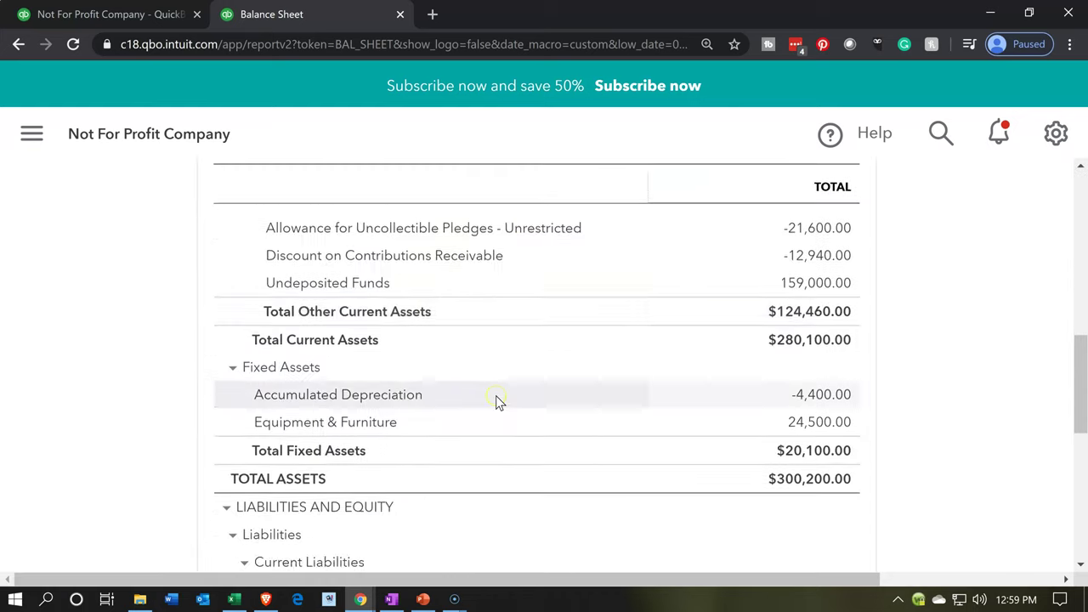
{"action": "scroll", "coordinate": [495, 395], "scroll_direction": "down", "scroll_amount": 3}
{"action": "left_click", "coordinate": [483, 376]}
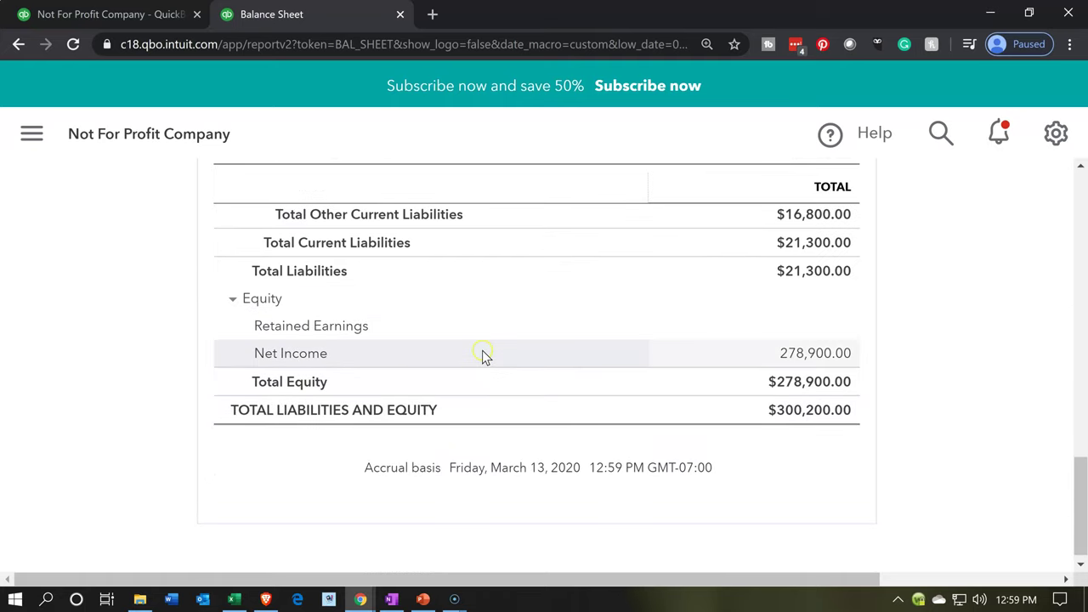
Return to the Profit and Loss report and rerun it for January 2020 with columns displayed by Classes.
{"action": "left_click", "coordinate": [150, 16]}
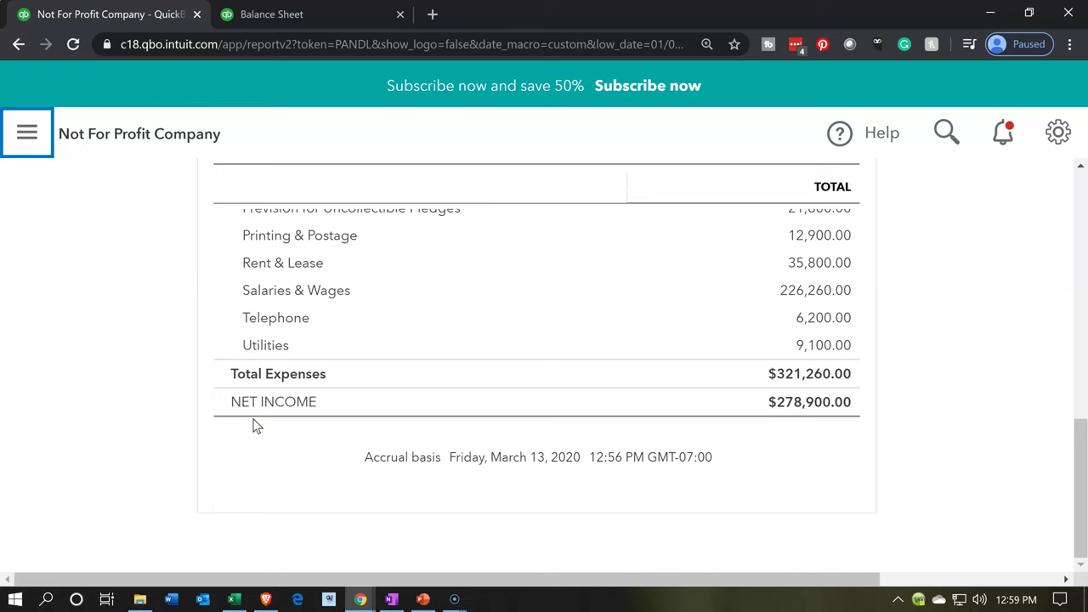
{"action": "scroll", "coordinate": [254, 419], "scroll_direction": "up", "scroll_amount": 15}
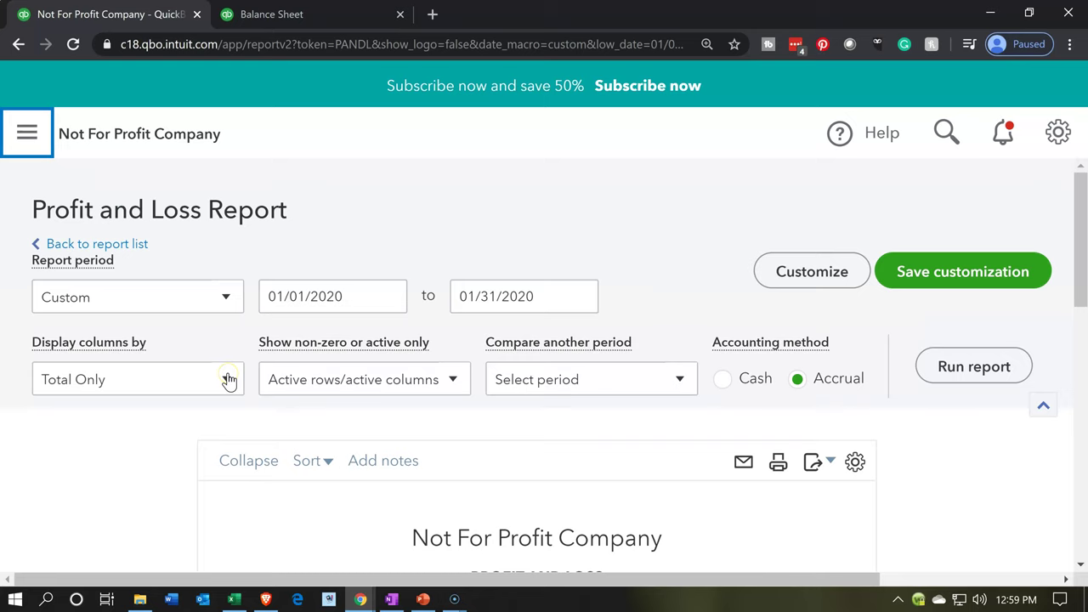
{"action": "left_click", "coordinate": [229, 380]}
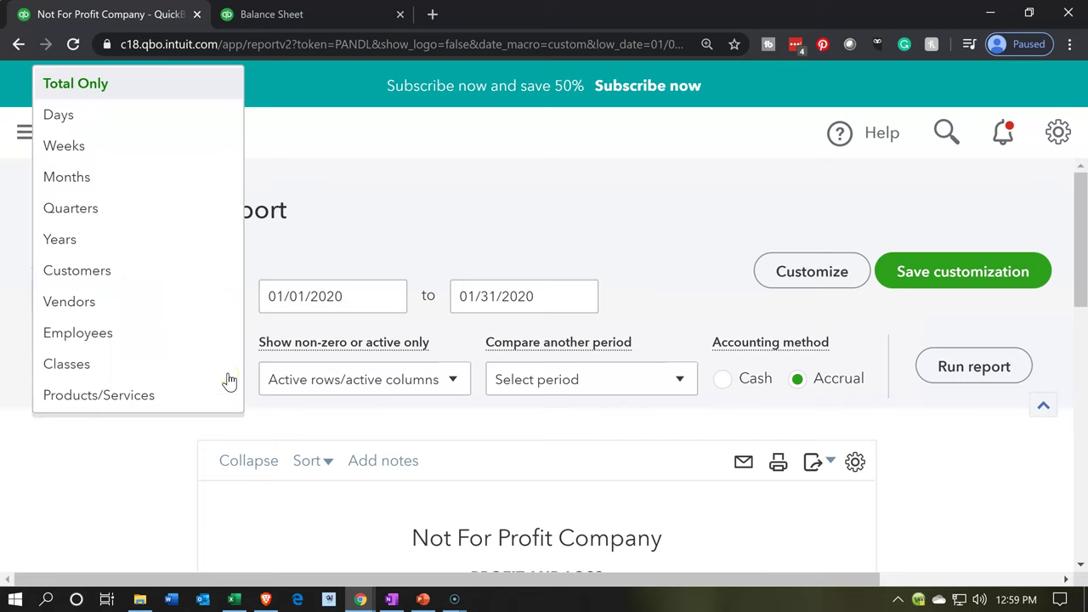
{"action": "left_click", "coordinate": [68, 364]}
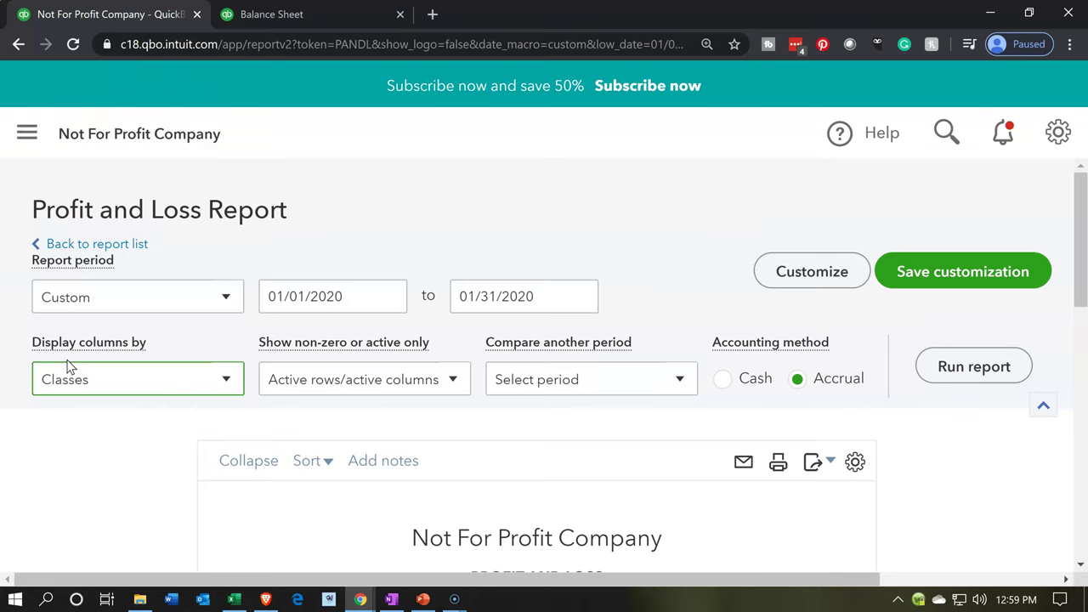
{"action": "left_click", "coordinate": [993, 372]}
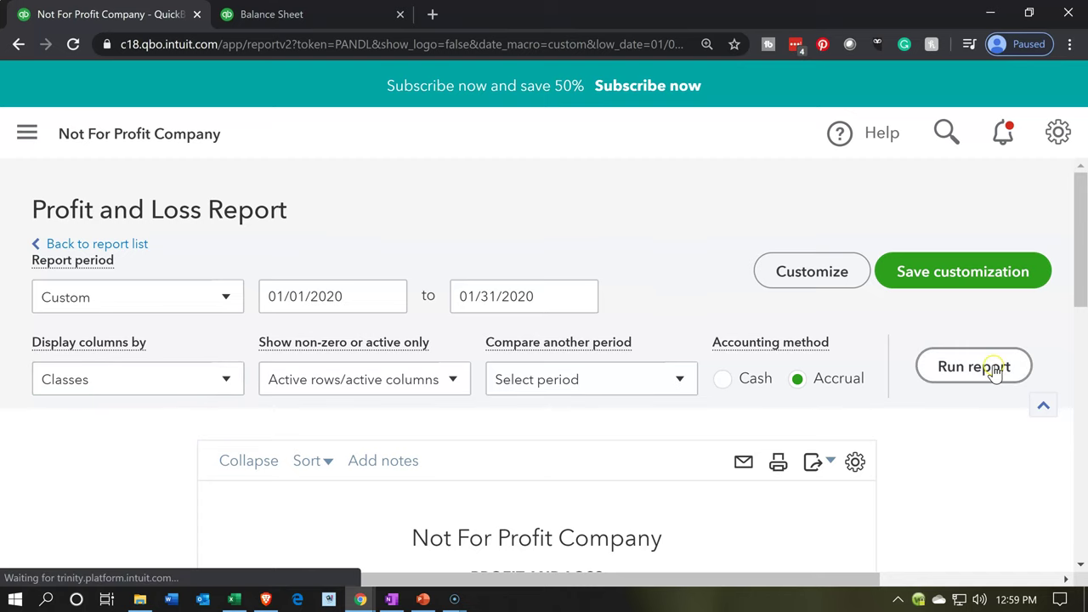
Examine the net income line across the class columns, comparing Total Restricted, Total Unrestricted and the overall Total.
{"action": "scroll", "coordinate": [785, 391], "scroll_direction": "down", "scroll_amount": 5}
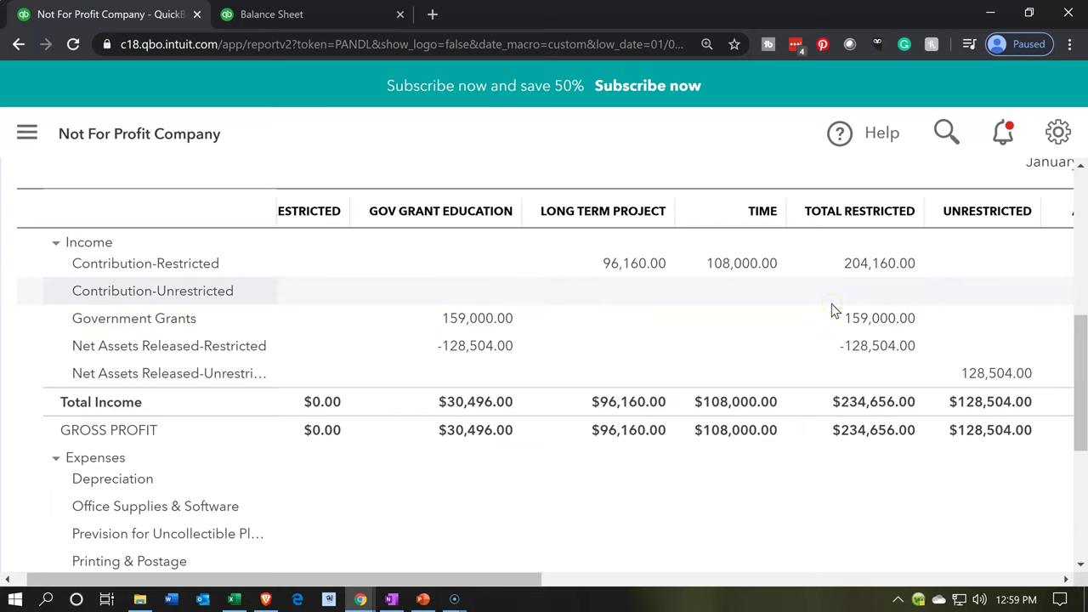
{"action": "scroll", "coordinate": [832, 305], "scroll_direction": "down", "scroll_amount": 4}
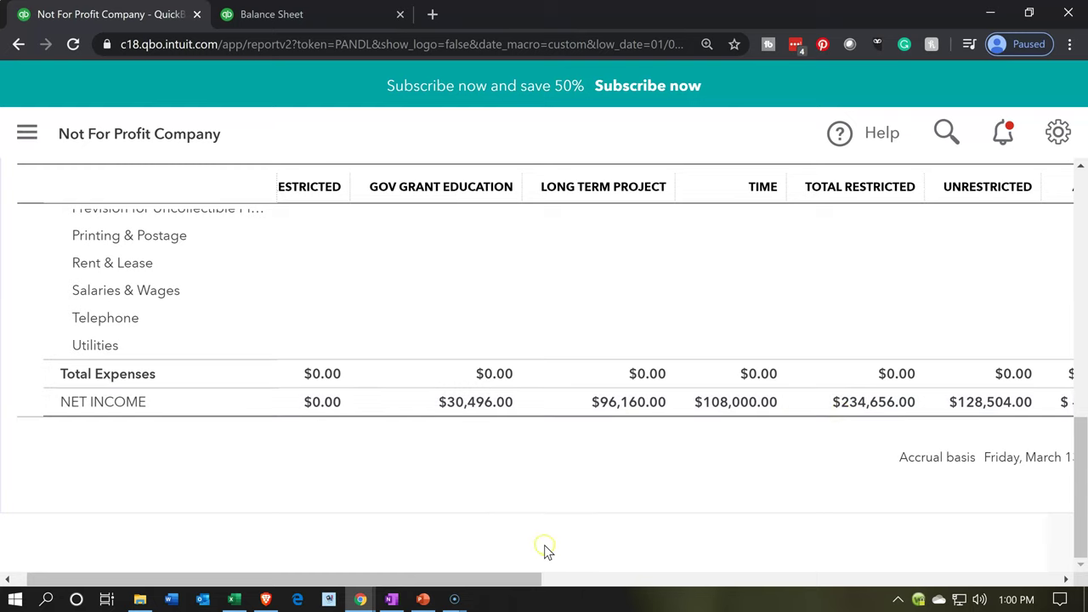
{"action": "left_click_drag", "start_coordinate": [516, 583], "coordinate": [1052, 585]}
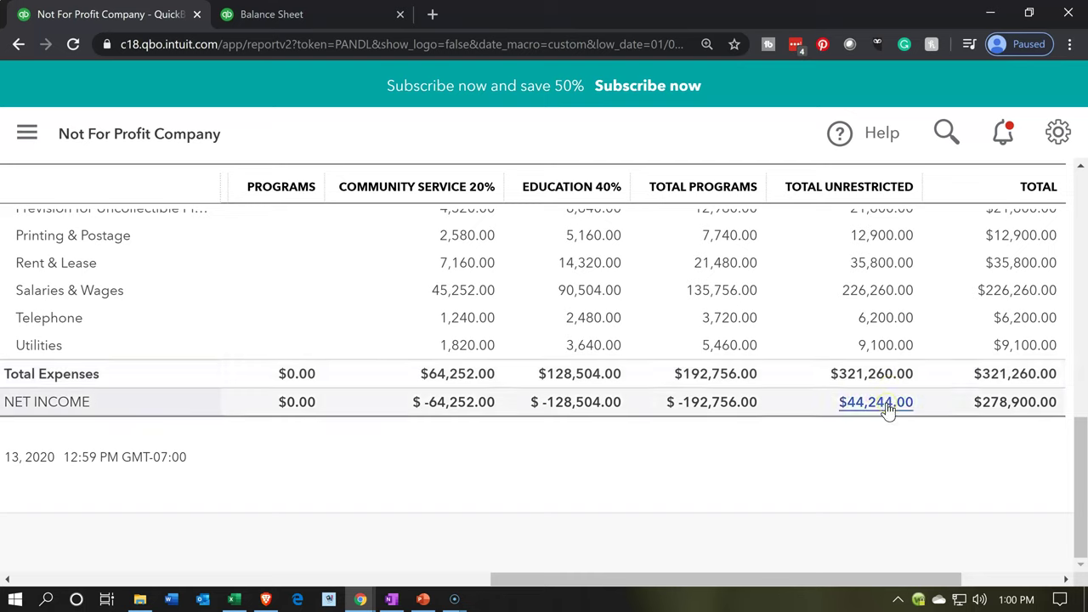
{"action": "left_click", "coordinate": [886, 437]}
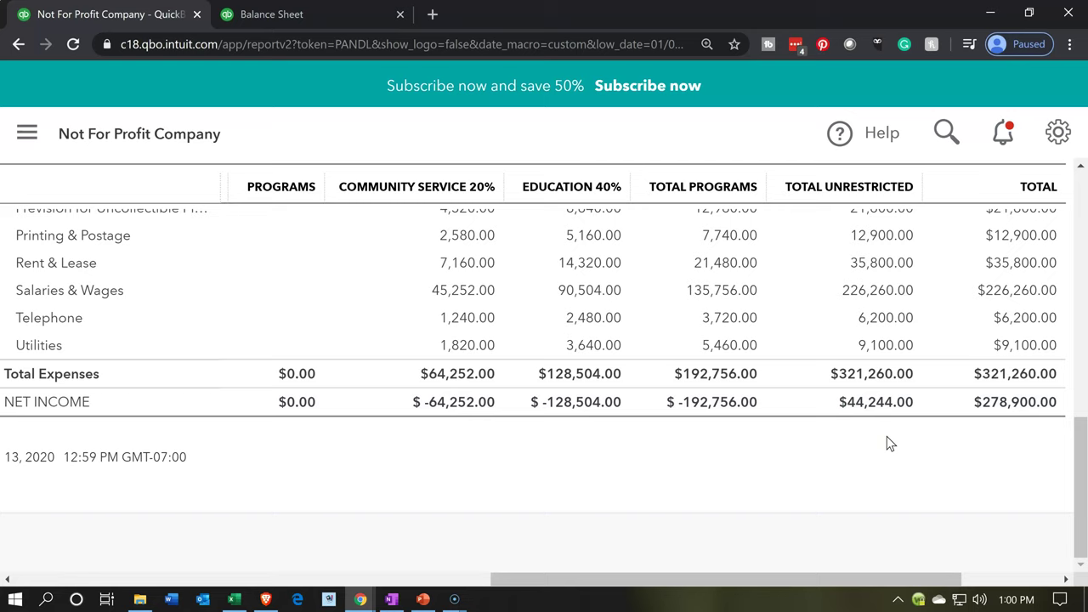
{"action": "left_click", "coordinate": [794, 393]}
{"action": "left_click", "coordinate": [808, 578]}
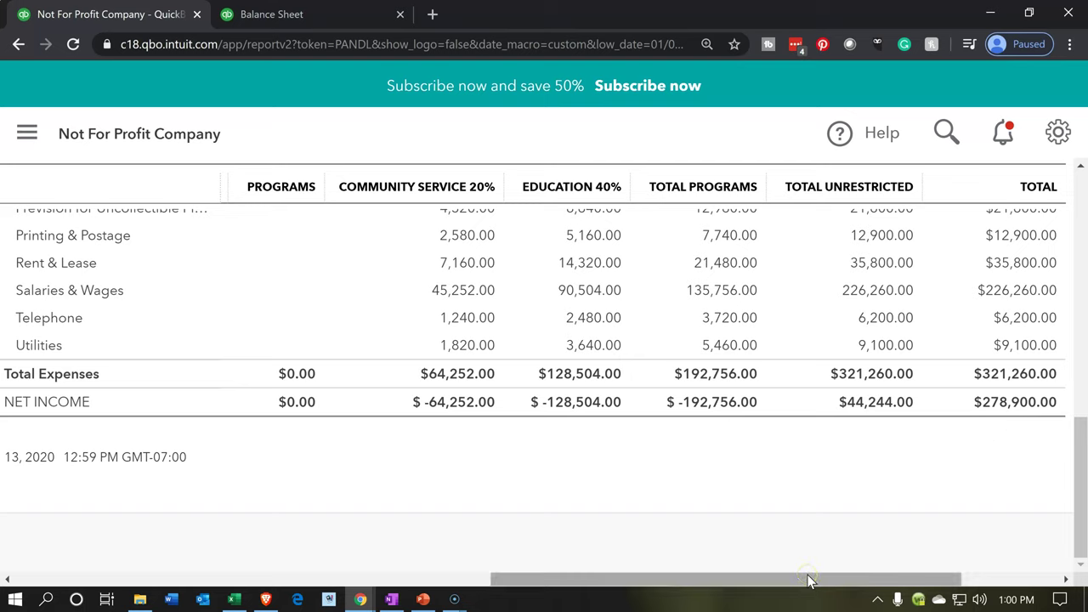
{"action": "left_click_drag", "start_coordinate": [807, 578], "coordinate": [472, 579]}
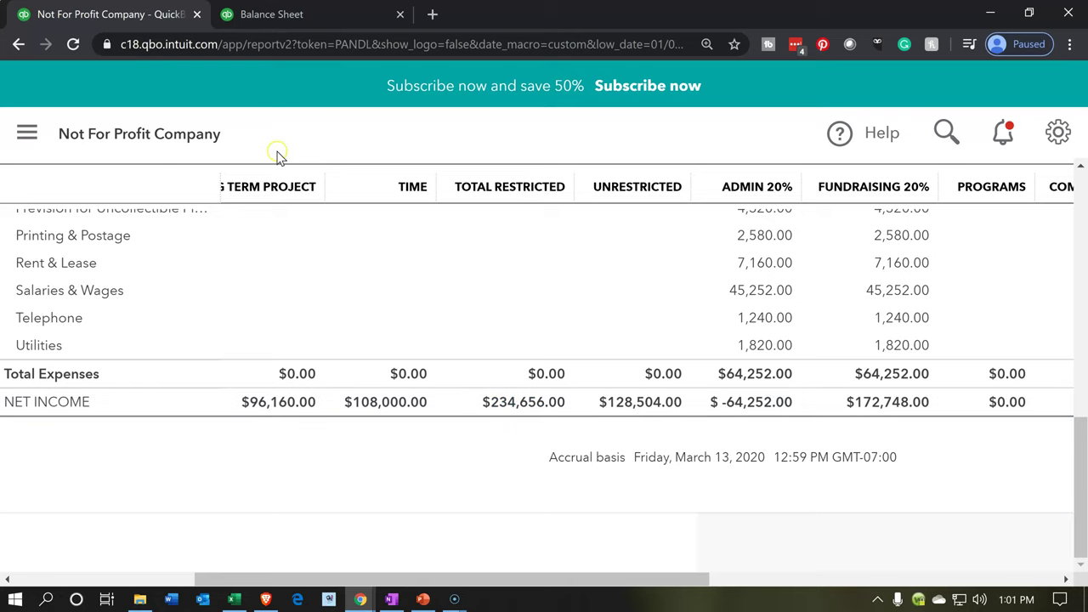
Duplicate the Profit and Loss report's browser tab and go back to the original tab.
{"action": "right_click", "coordinate": [165, 14]}
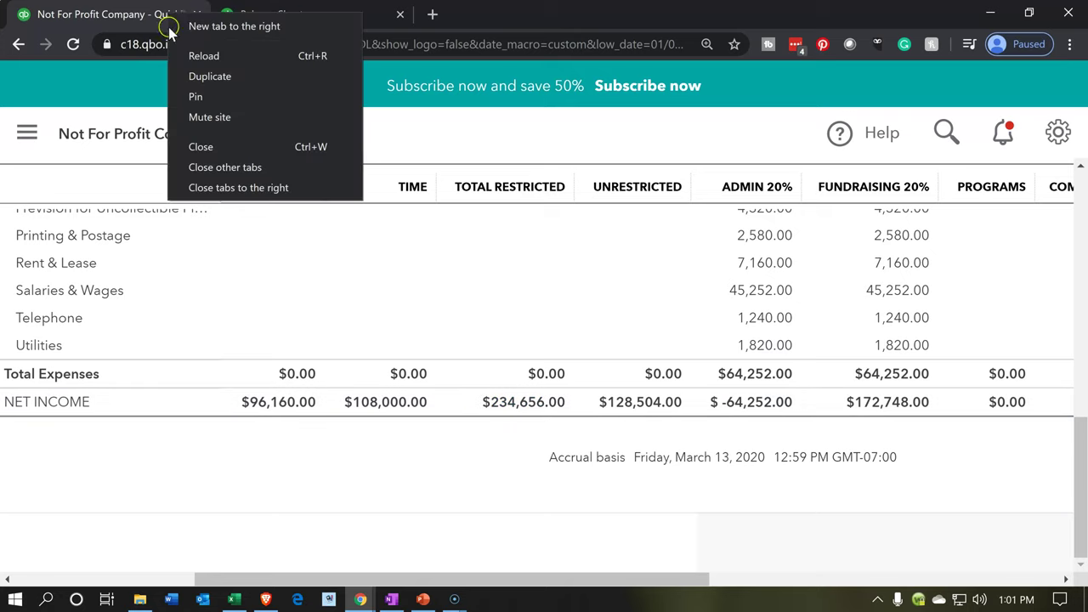
{"action": "left_click", "coordinate": [196, 76]}
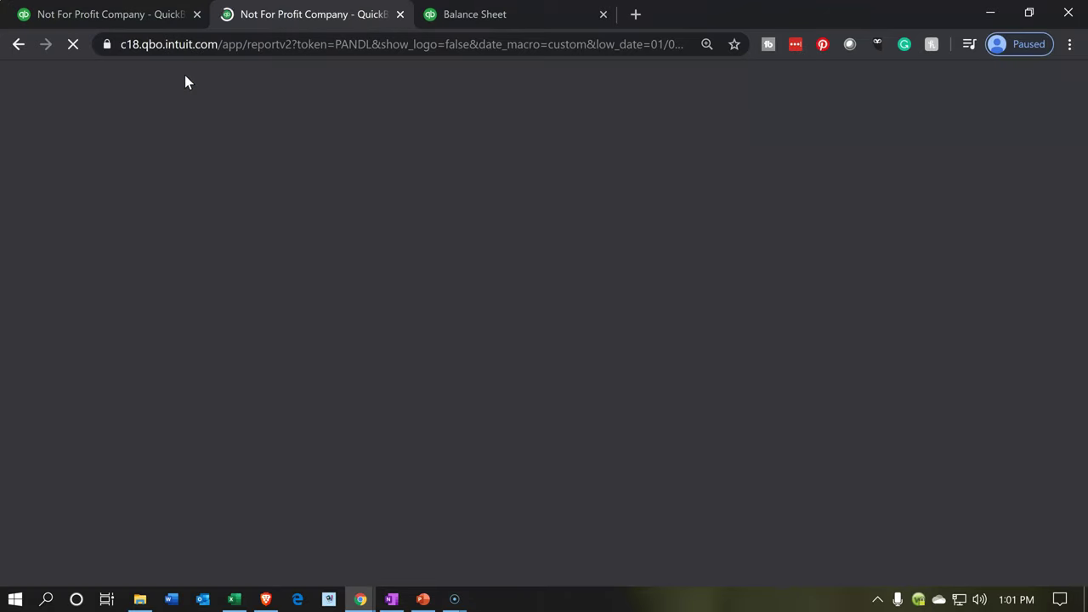
{"action": "left_click", "coordinate": [126, 17]}
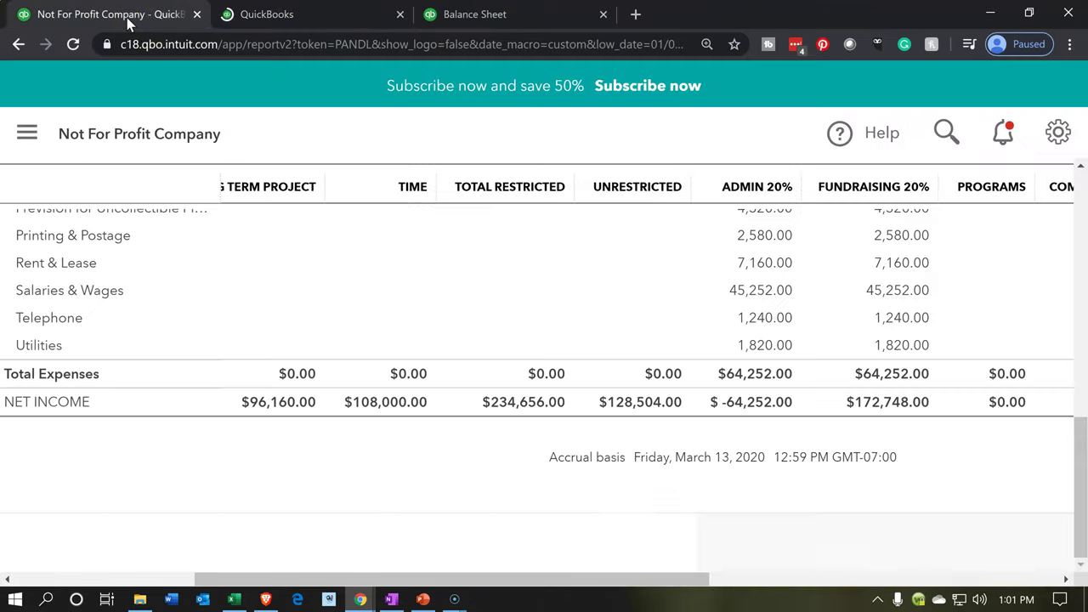
Reduce the browser zoom to 100% and open the Chart of Accounts with the navigation sidebar collapsed.
{"action": "left_click", "coordinate": [32, 134]}
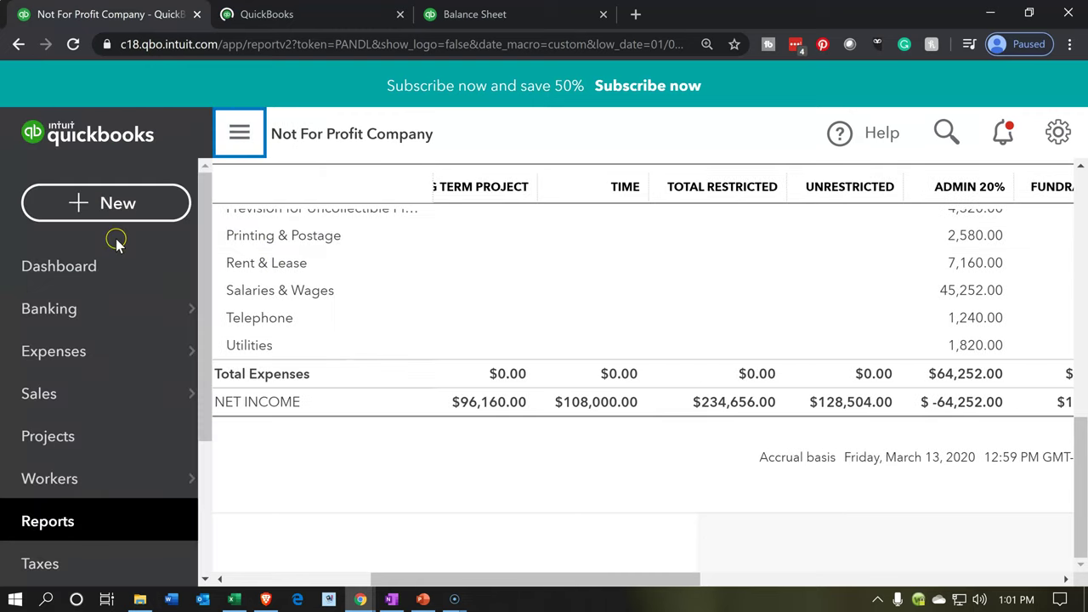
{"action": "key", "text": "ctrl+minus"}
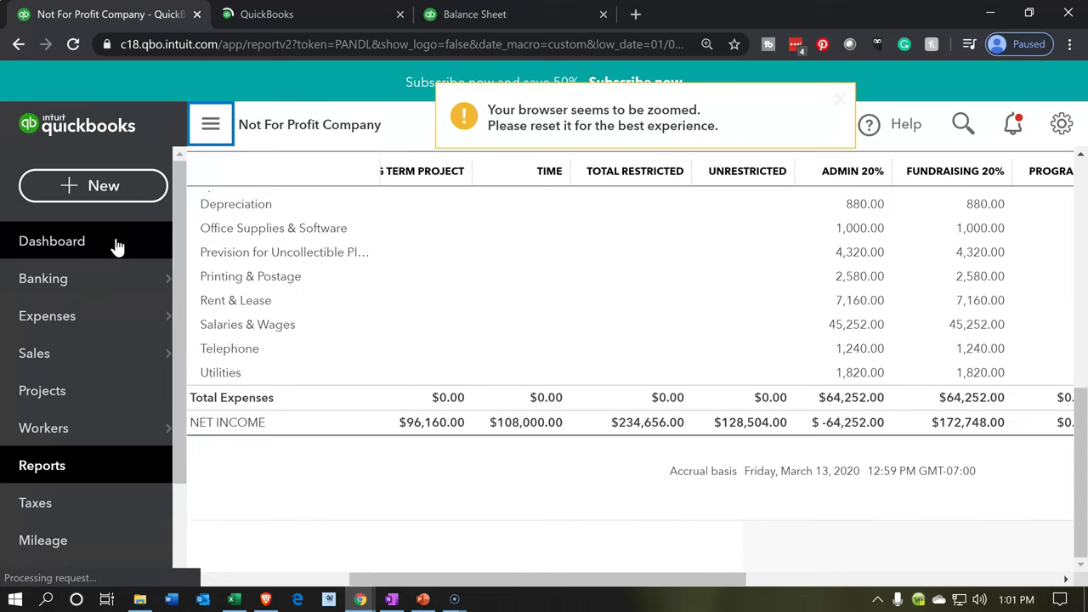
{"action": "key", "text": "ctrl+minus"}
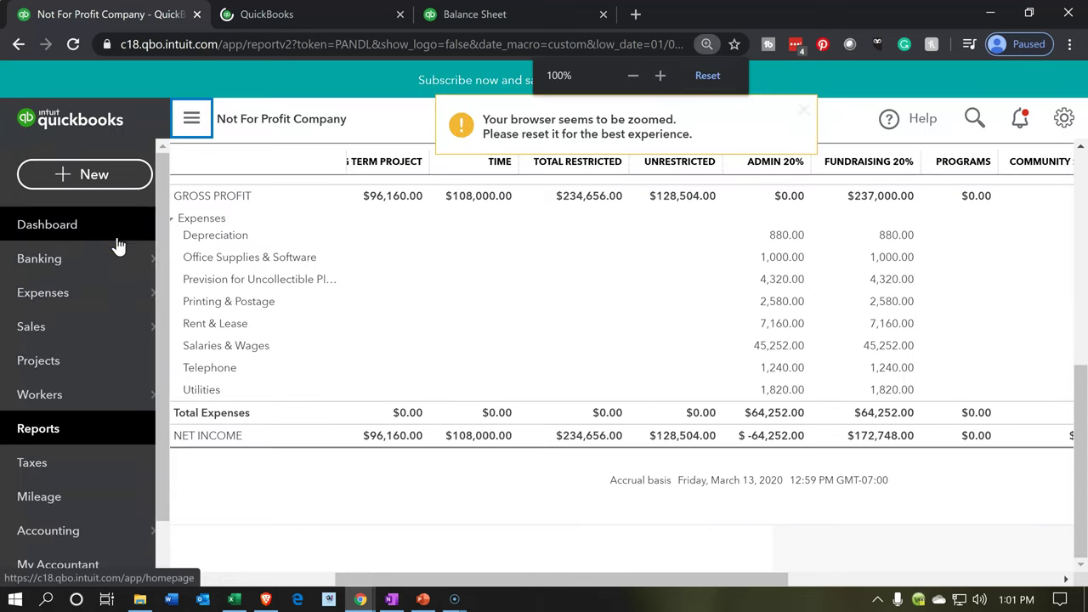
{"action": "left_click", "coordinate": [82, 490]}
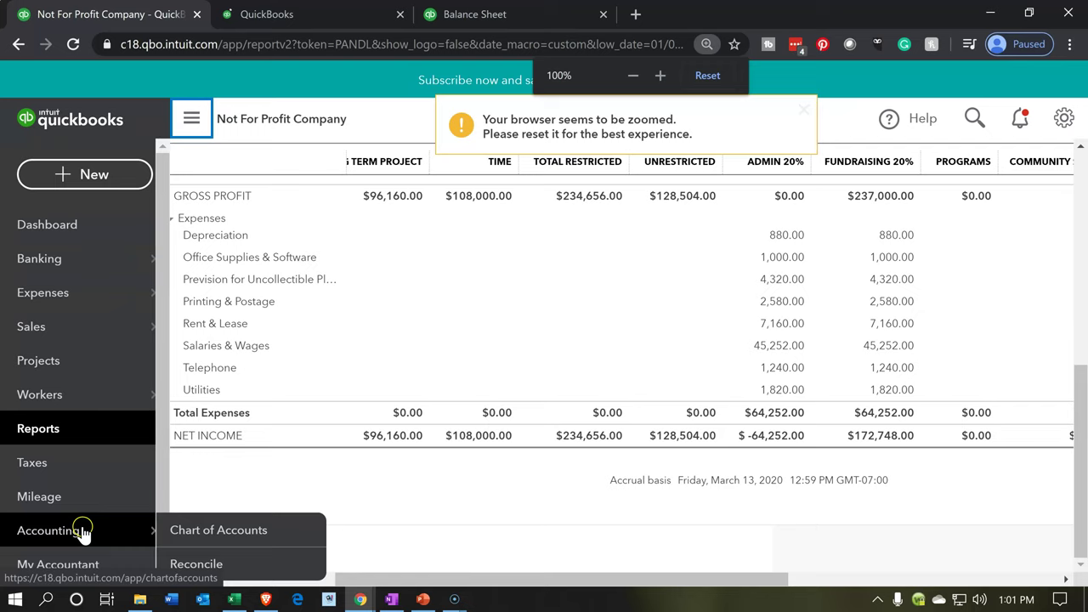
{"action": "left_click", "coordinate": [83, 530]}
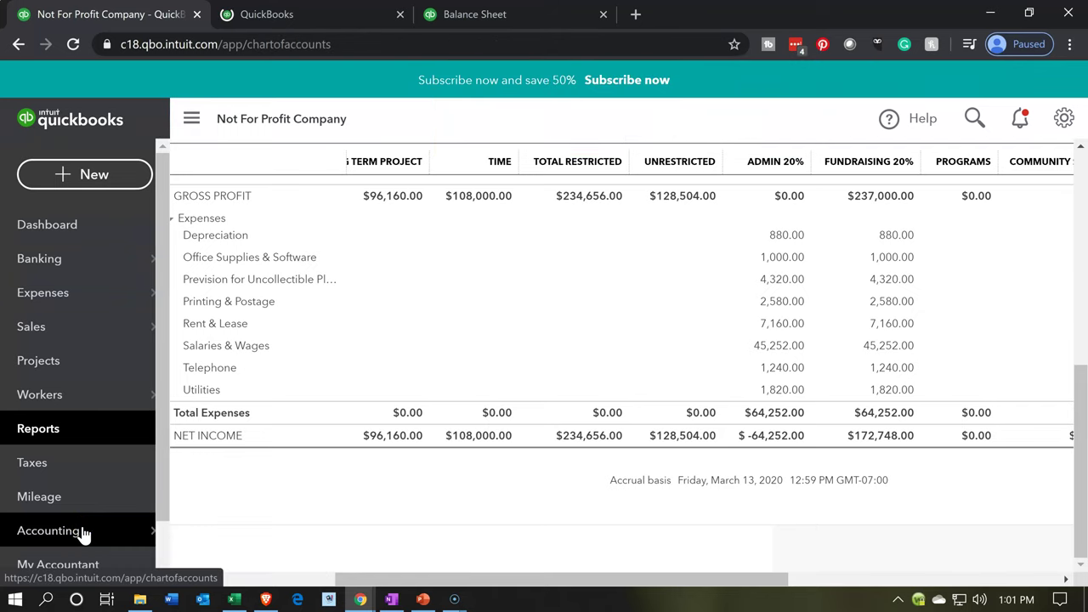
{"action": "scroll", "coordinate": [83, 531], "scroll_direction": "down", "scroll_amount": 1}
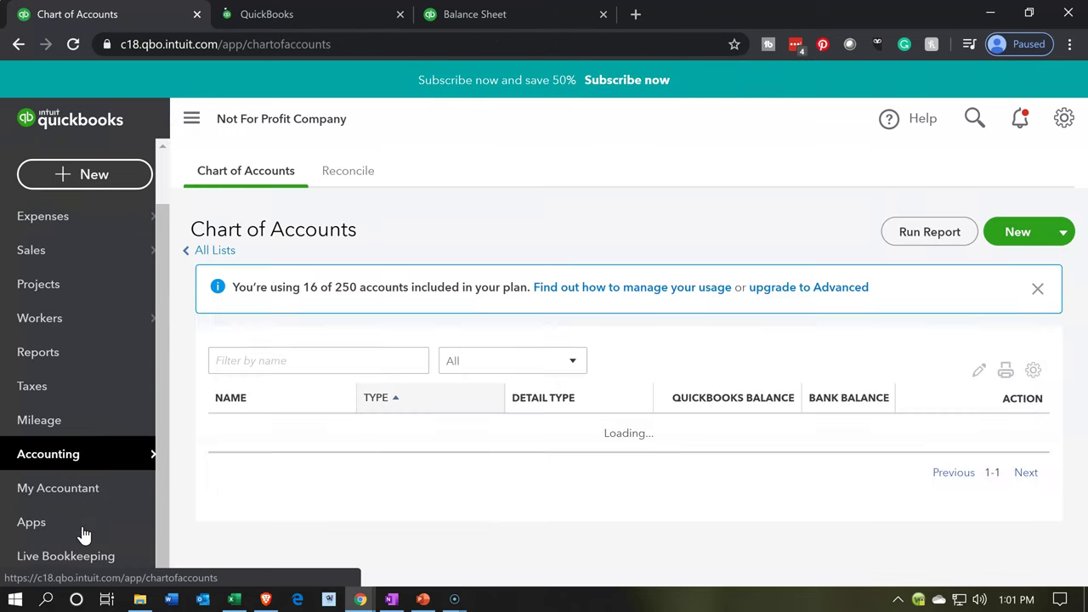
{"action": "left_click", "coordinate": [99, 459]}
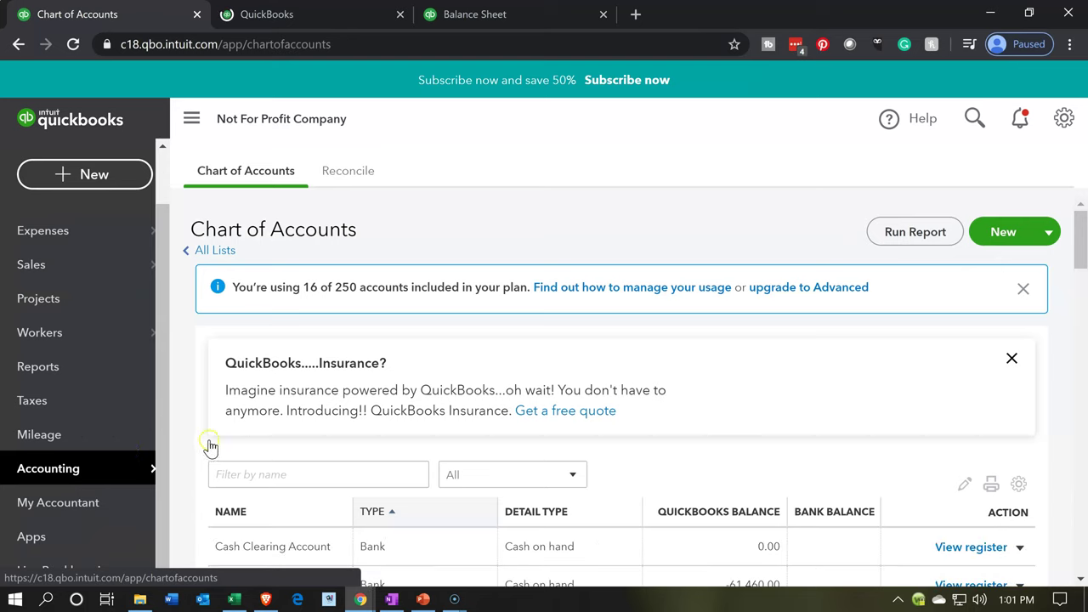
{"action": "left_click", "coordinate": [193, 118]}
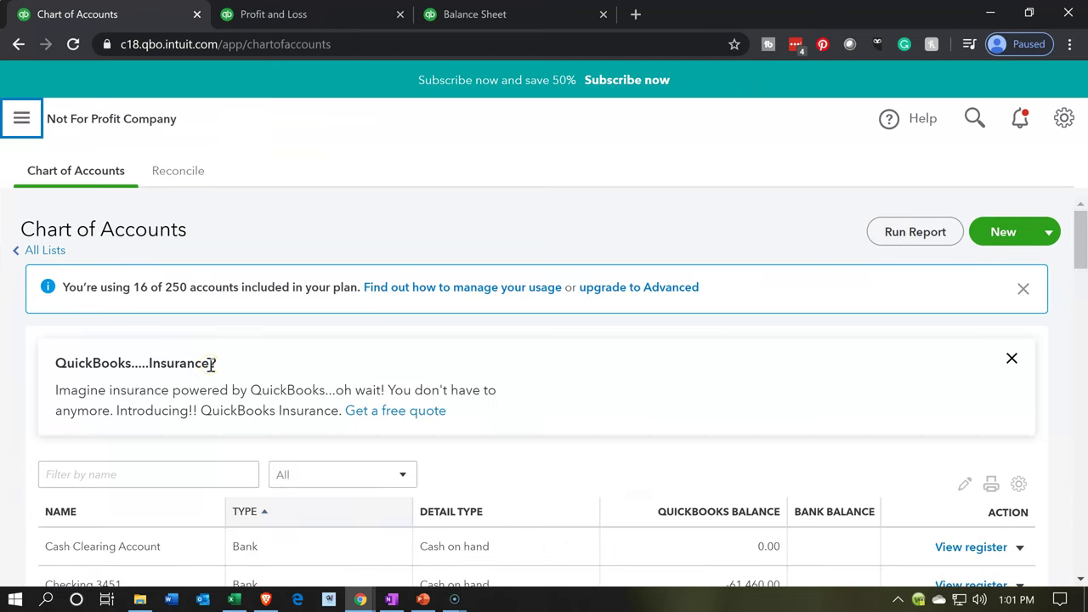
Find the Retained Earnings equity account in the Chart of Accounts and open it for editing.
{"action": "scroll", "coordinate": [211, 363], "scroll_direction": "down", "scroll_amount": 6}
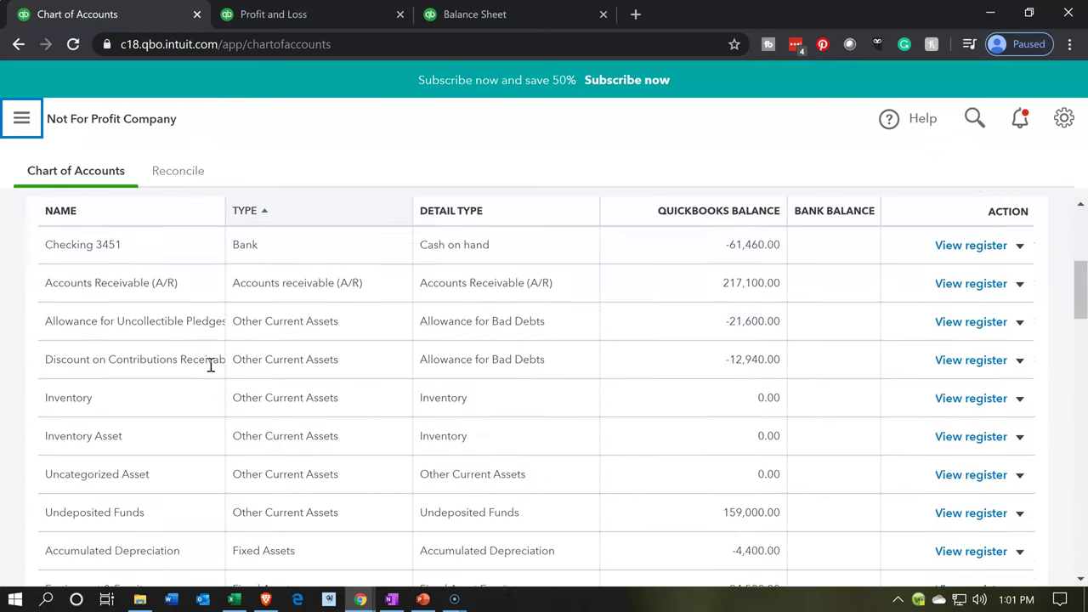
{"action": "scroll", "coordinate": [211, 364], "scroll_direction": "down", "scroll_amount": 1}
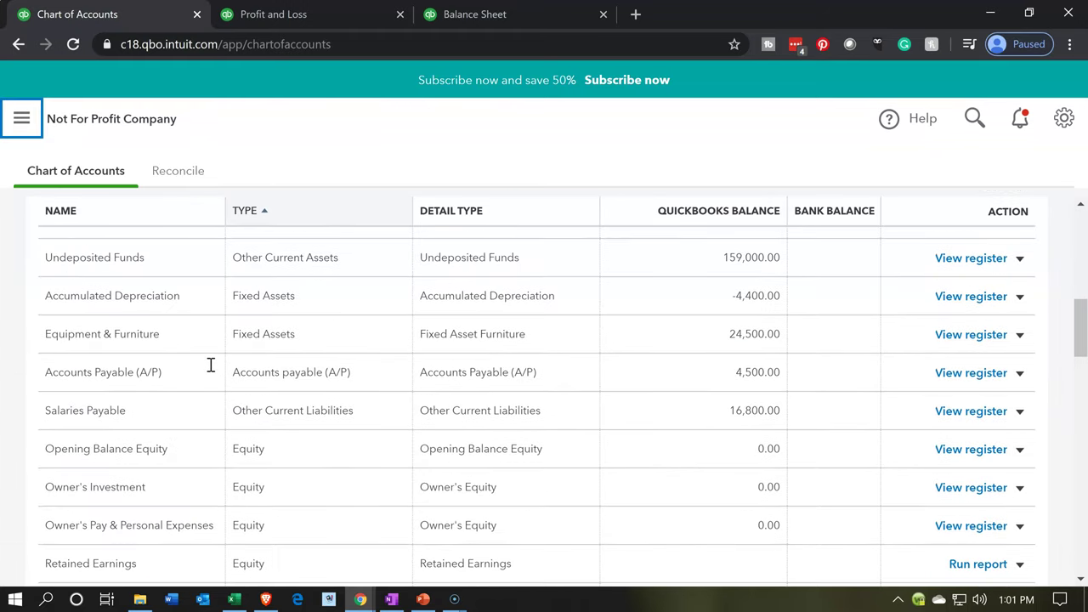
{"action": "scroll", "coordinate": [210, 366], "scroll_direction": "down", "scroll_amount": 1}
{"action": "left_click", "coordinate": [204, 368]}
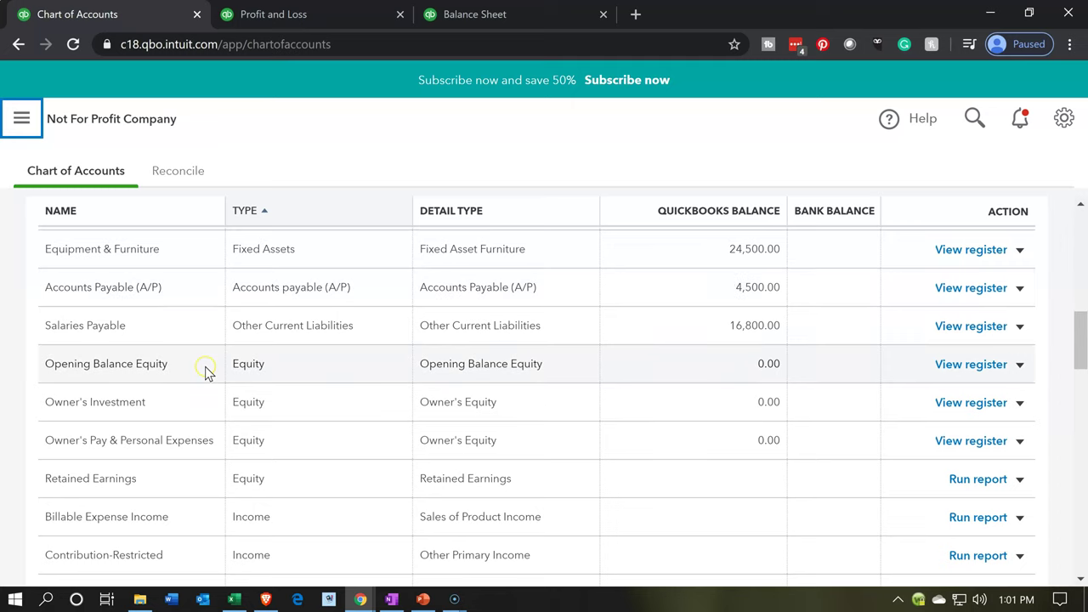
{"action": "scroll", "coordinate": [205, 366], "scroll_direction": "down", "scroll_amount": 1}
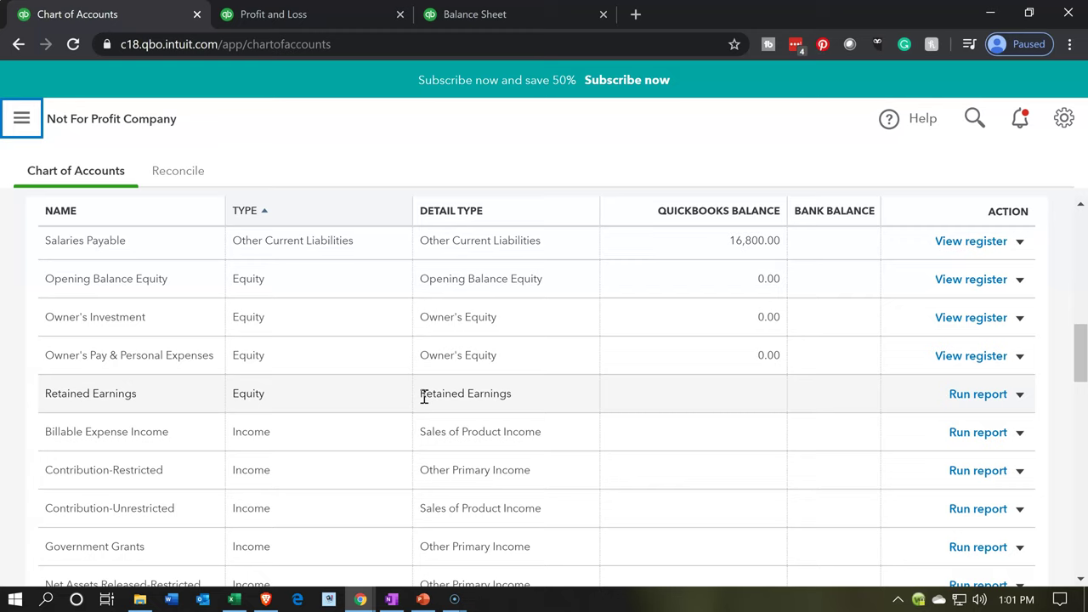
{"action": "left_click", "coordinate": [1020, 397]}
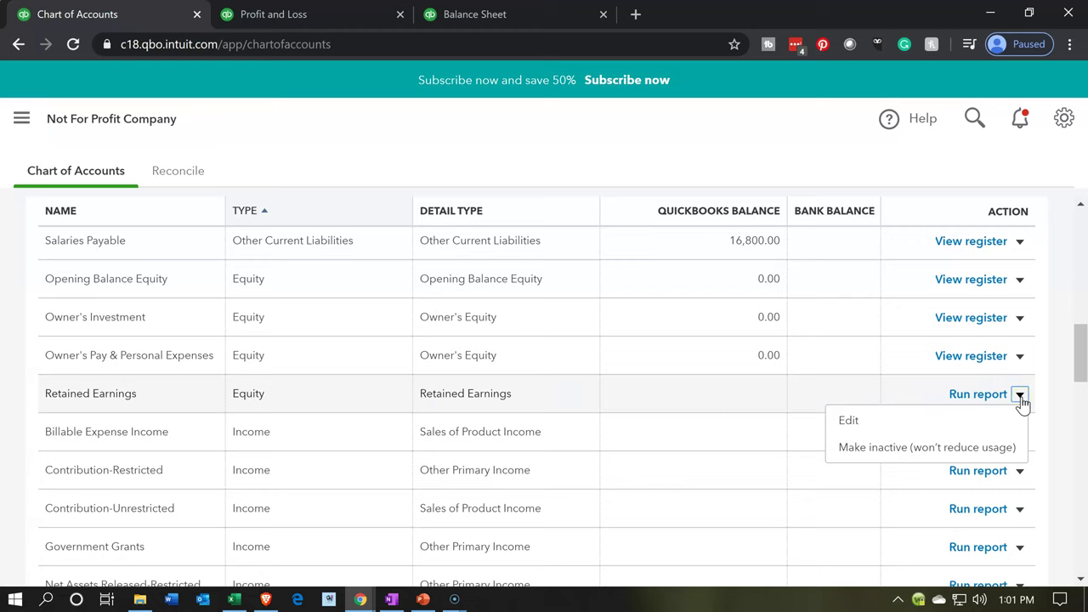
{"action": "left_click", "coordinate": [884, 430]}
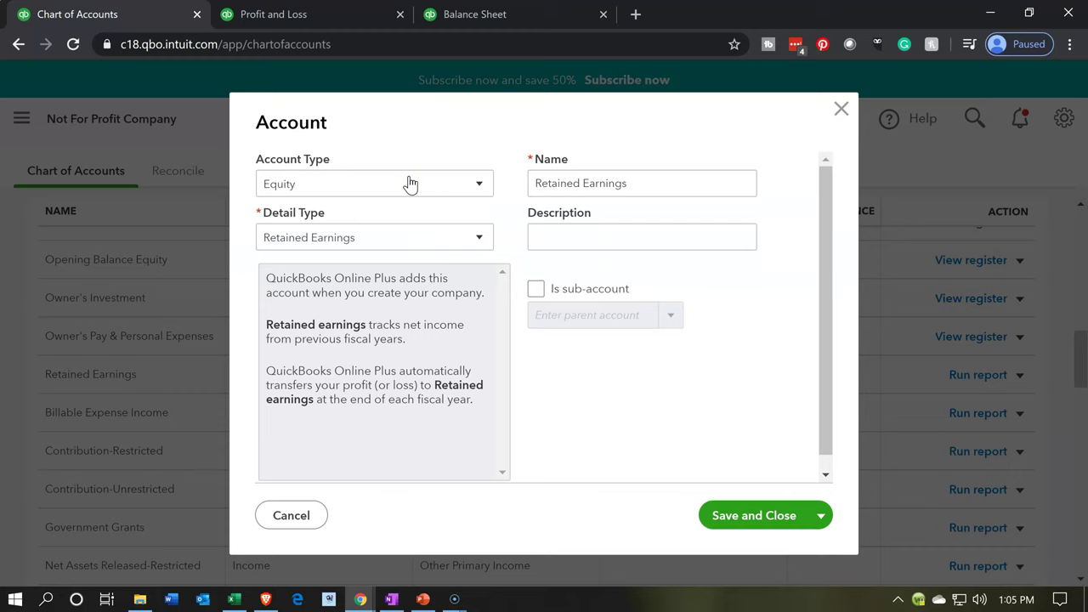
Rename the Retained Earnings account as "Net Assets - Unrestricted" and save it.
{"action": "left_click", "coordinate": [395, 242]}
{"action": "left_click", "coordinate": [641, 191]}
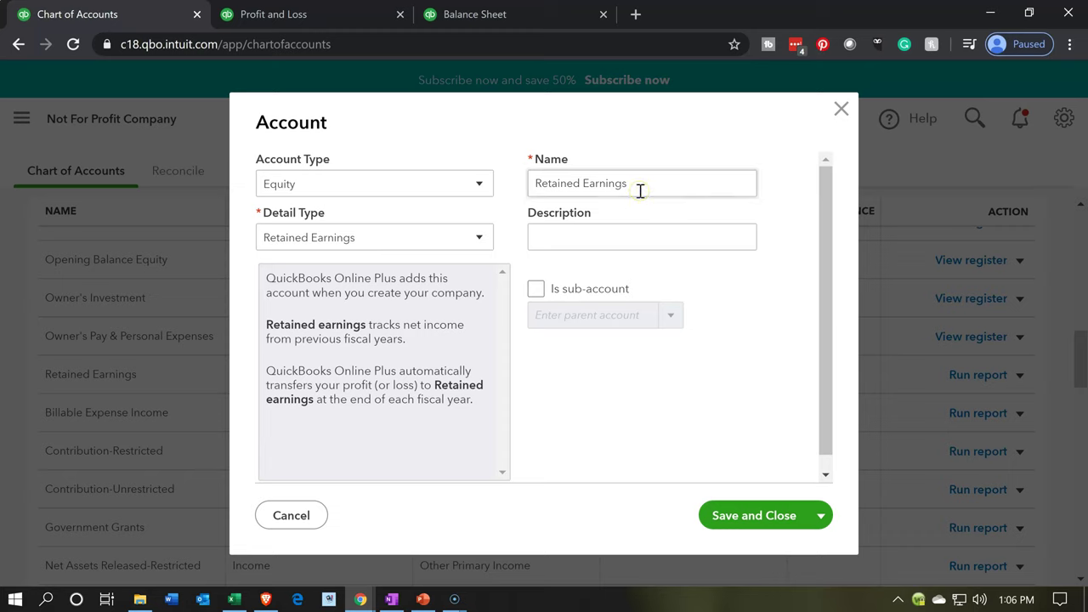
{"action": "left_click_drag", "start_coordinate": [639, 187], "coordinate": [515, 183]}
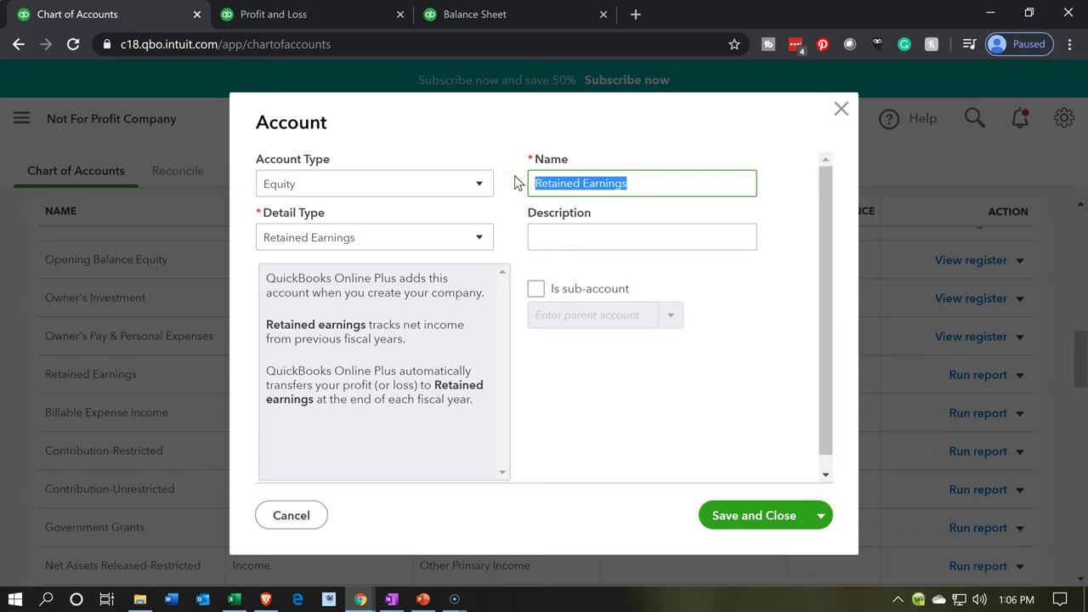
{"action": "type", "text": "Net Assets - Unrestricted"}
{"action": "key", "text": "Tab"}
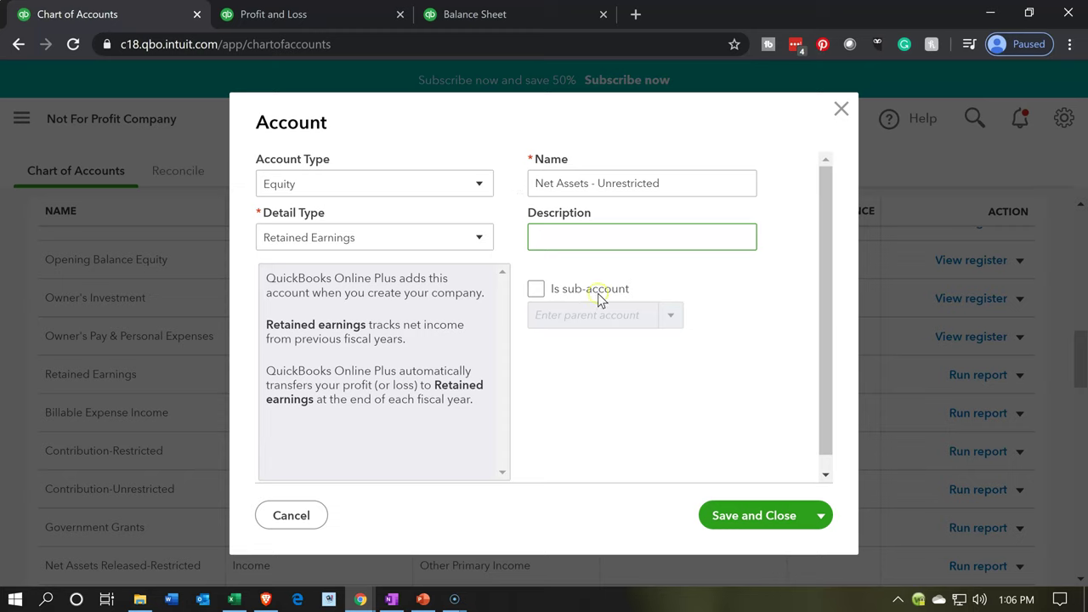
{"action": "left_click", "coordinate": [740, 516]}
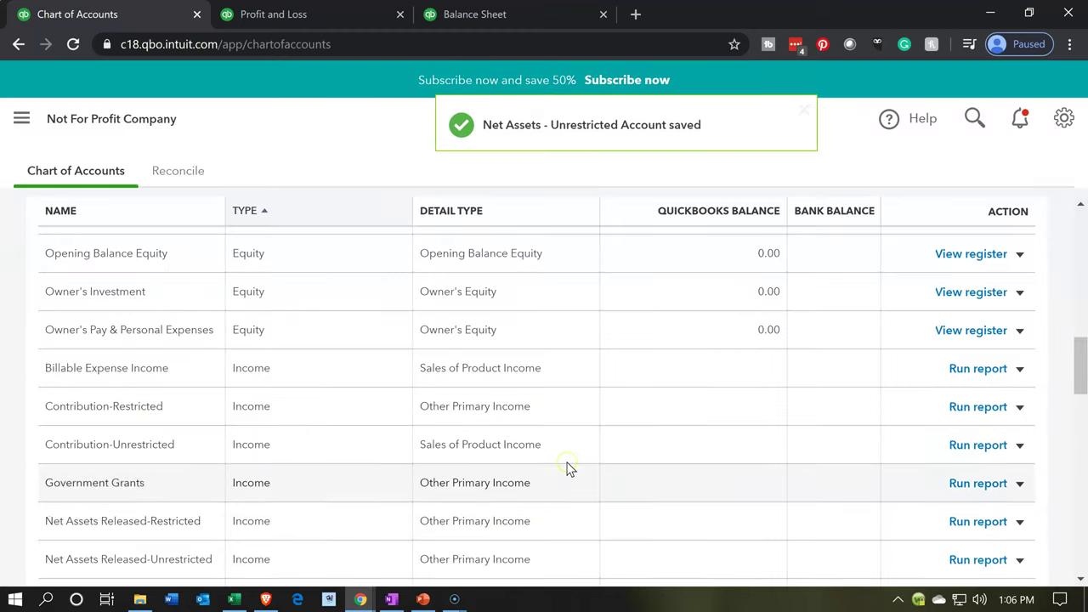
Start a new account in the Chart of Accounts and set its account type to Equity.
{"action": "scroll", "coordinate": [570, 467], "scroll_direction": "down", "scroll_amount": 2}
{"action": "scroll", "coordinate": [570, 467], "scroll_direction": "up", "scroll_amount": 10}
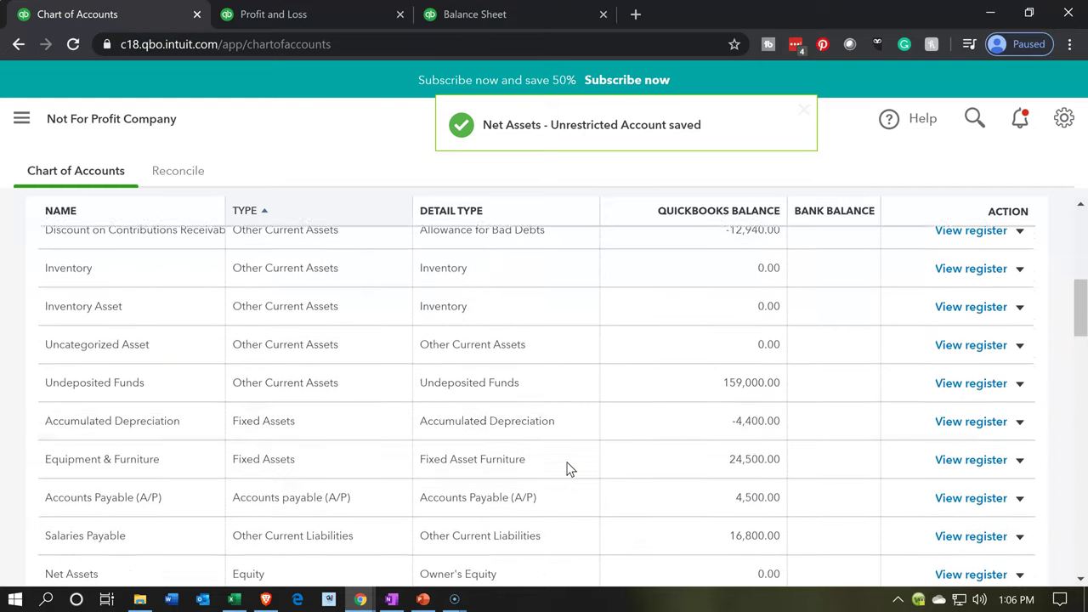
{"action": "scroll", "coordinate": [901, 316], "scroll_direction": "up", "scroll_amount": 2}
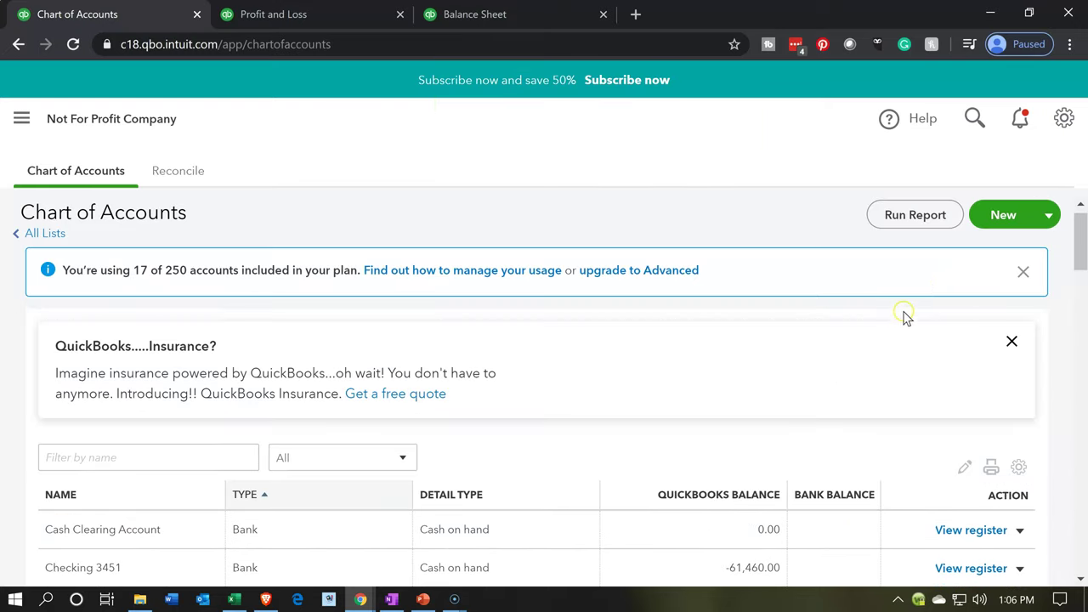
{"action": "left_click", "coordinate": [999, 223]}
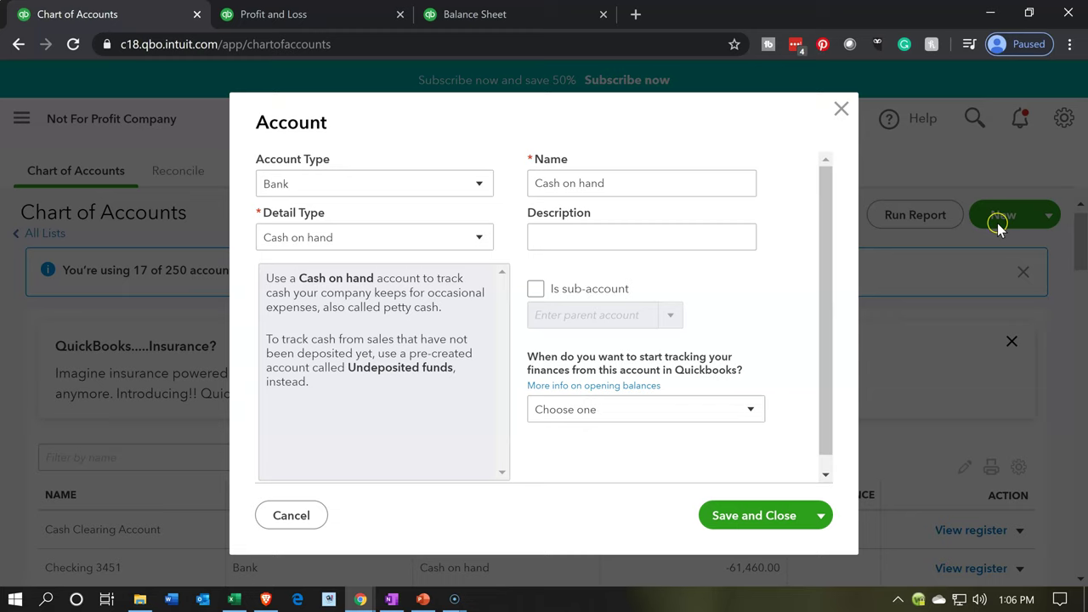
{"action": "left_click", "coordinate": [394, 190]}
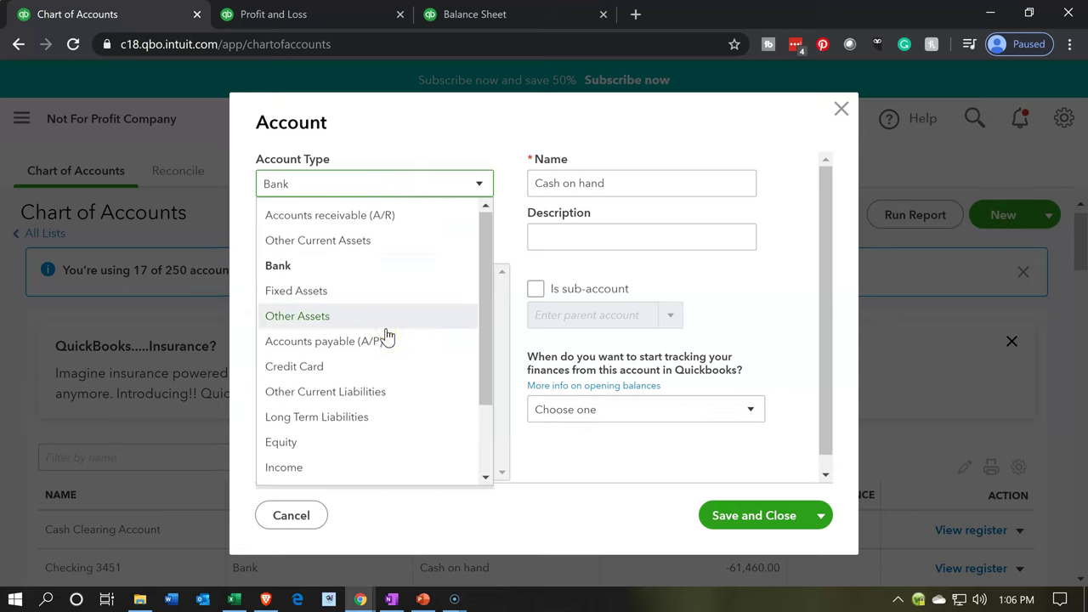
{"action": "scroll", "coordinate": [387, 335], "scroll_direction": "down", "scroll_amount": 1}
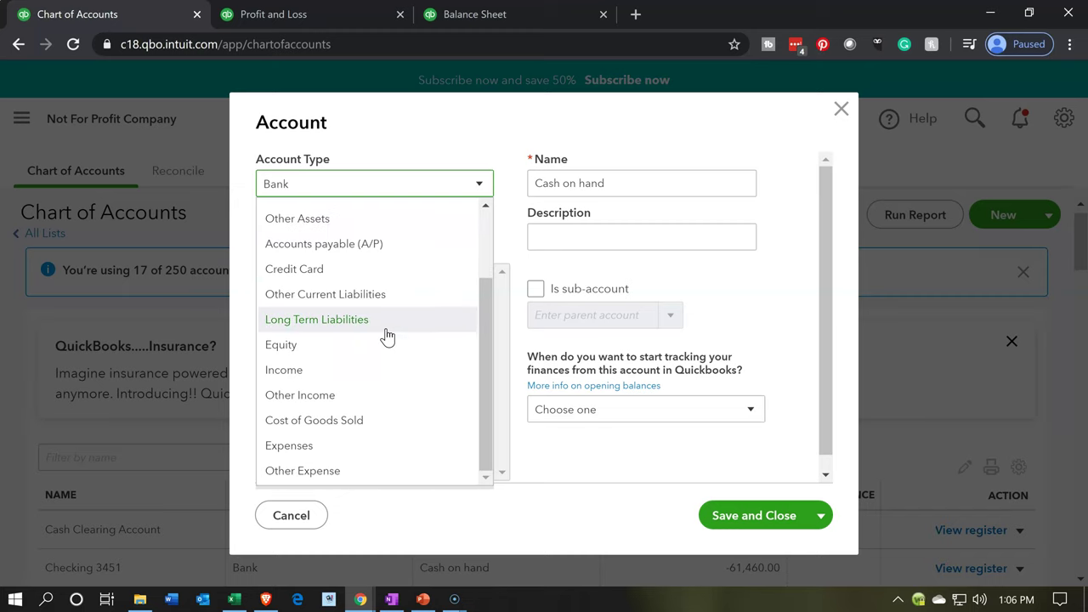
{"action": "scroll", "coordinate": [387, 336], "scroll_direction": "up", "scroll_amount": 1}
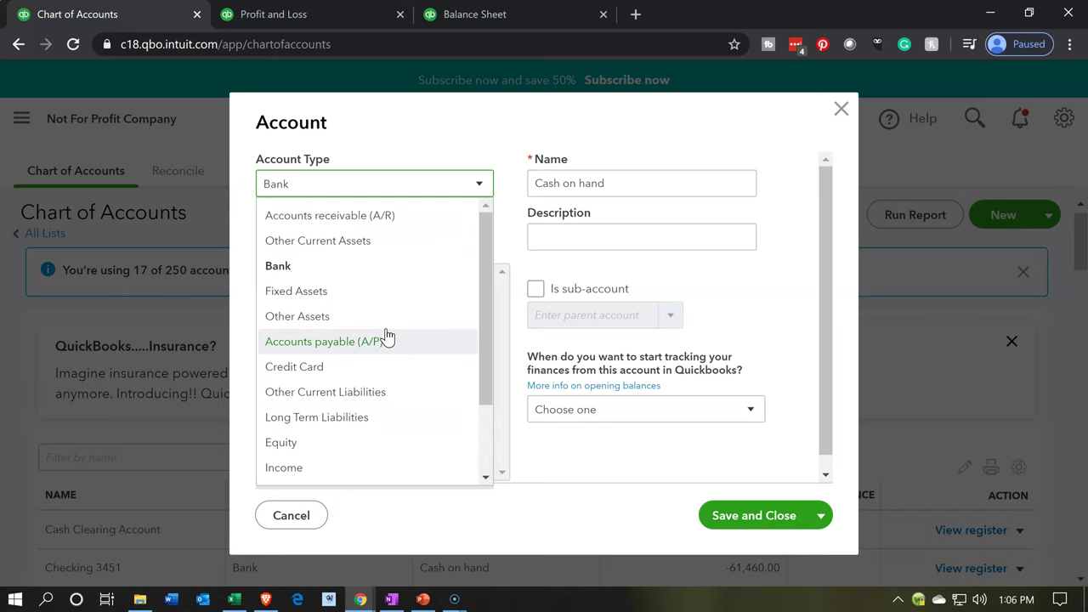
{"action": "scroll", "coordinate": [387, 338], "scroll_direction": "down", "scroll_amount": 1}
{"action": "left_click", "coordinate": [342, 369]}
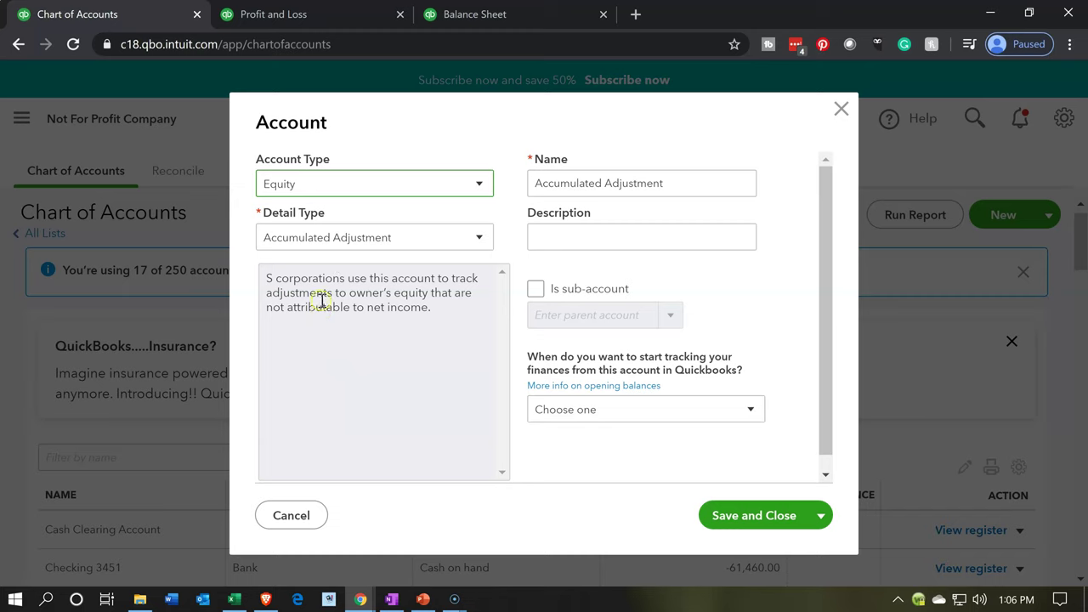
Set the new equity account's detail type to Owner's Equity.
{"action": "left_click", "coordinate": [341, 245]}
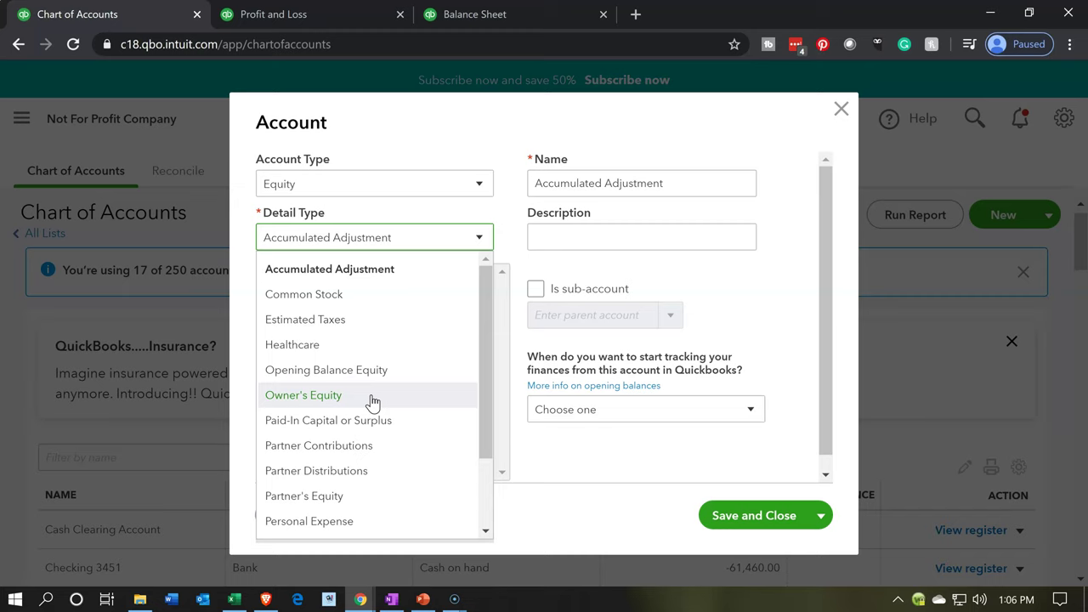
{"action": "scroll", "coordinate": [372, 401], "scroll_direction": "down", "scroll_amount": 1}
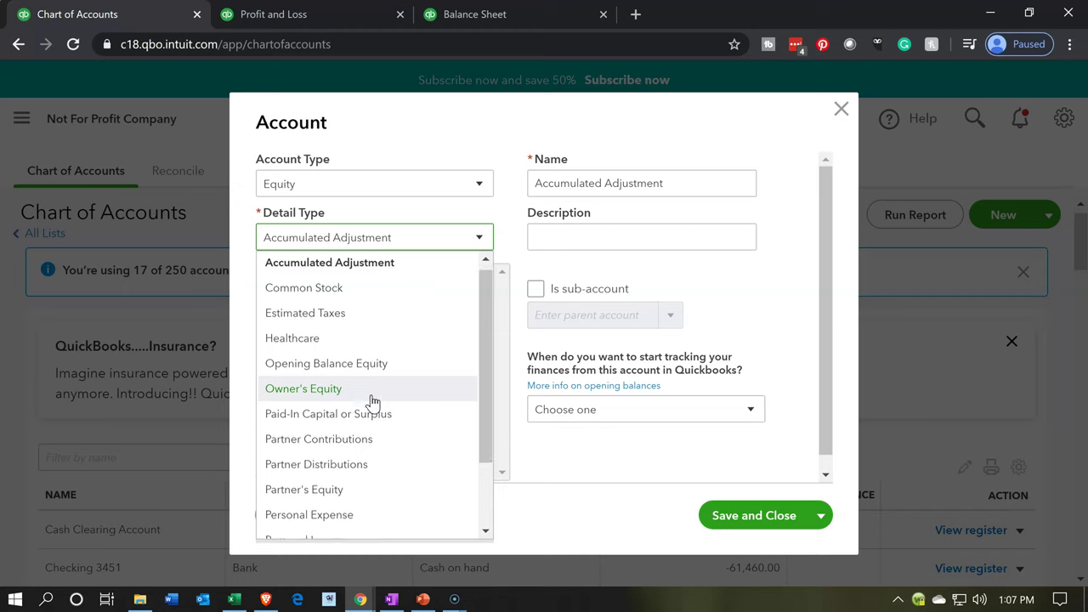
{"action": "scroll", "coordinate": [372, 402], "scroll_direction": "down", "scroll_amount": 1}
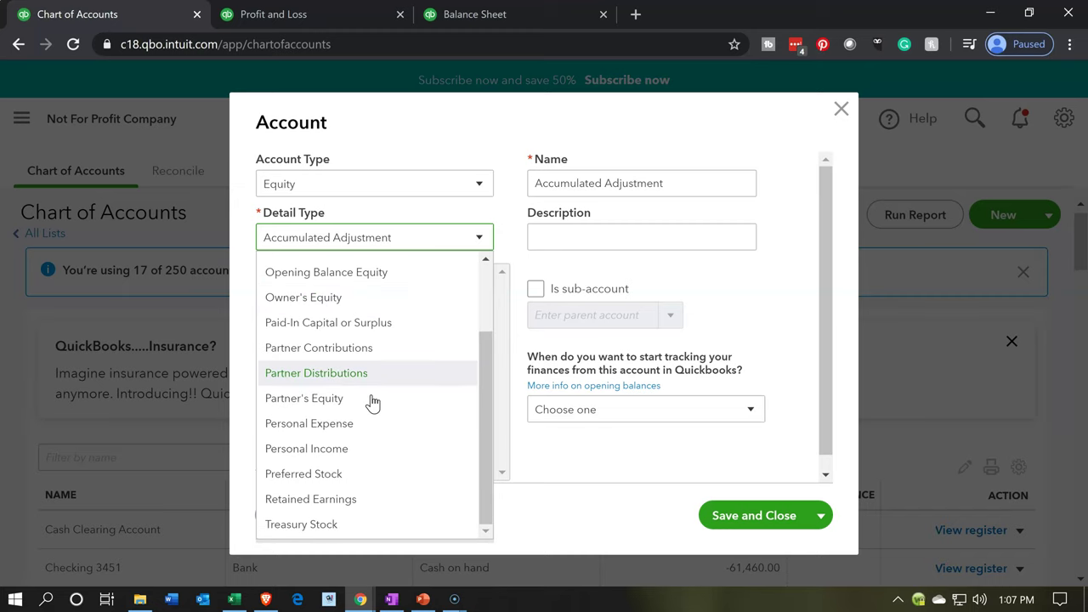
{"action": "left_click", "coordinate": [340, 299]}
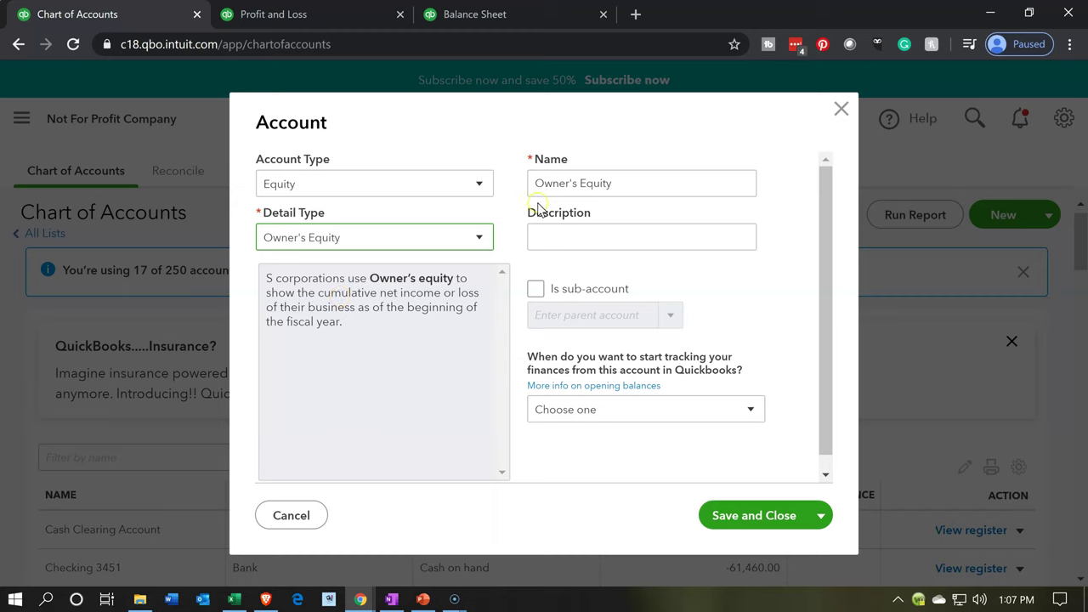
Name the new account "Net Assets - Restricted" and save it.
{"action": "left_click_drag", "start_coordinate": [646, 175], "coordinate": [376, 179]}
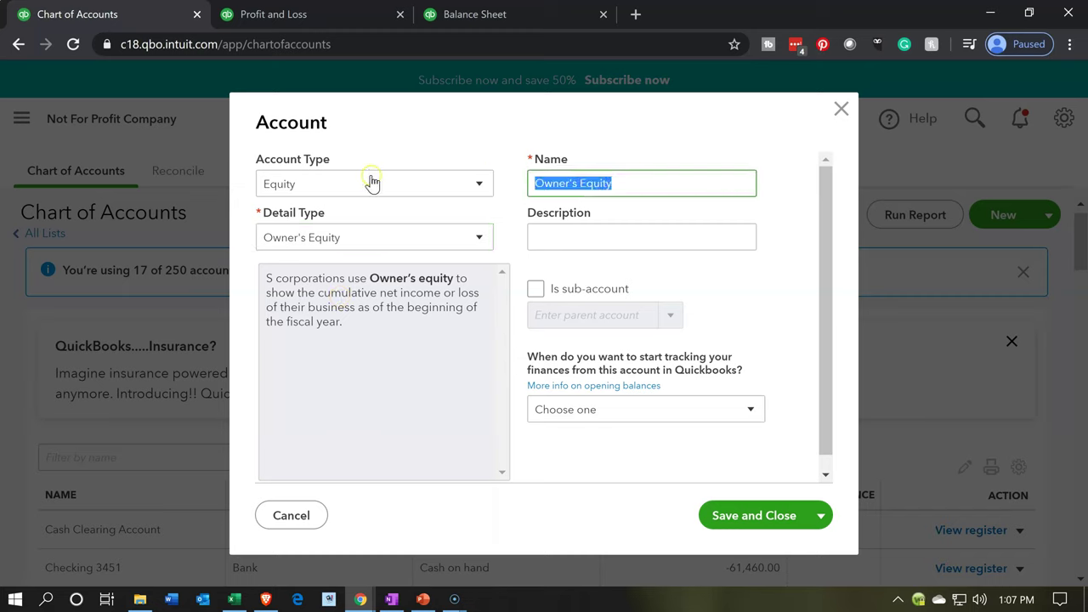
{"action": "type", "text": "Net Asset"}
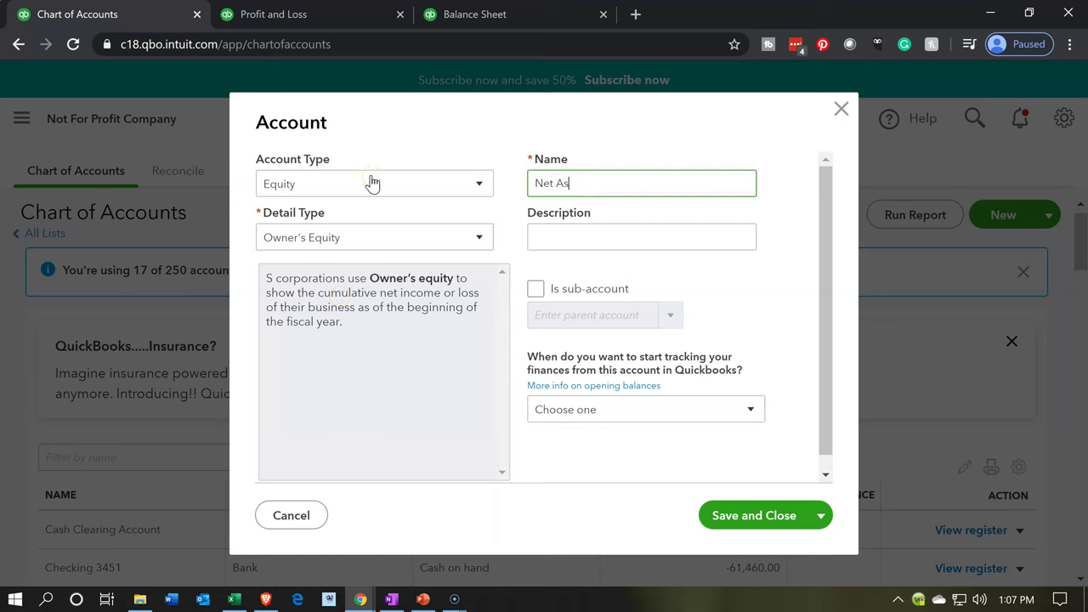
{"action": "type", "text": "s - Restricted"}
{"action": "left_click", "coordinate": [725, 514]}
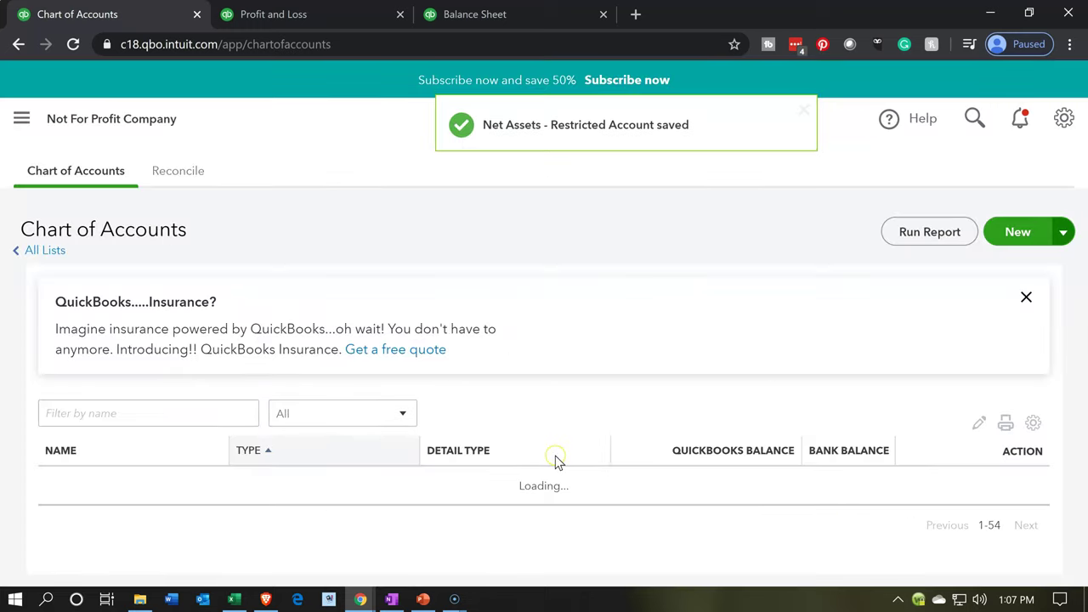
Review the equity accounts in the Chart of Accounts list.
{"action": "scroll", "coordinate": [557, 463], "scroll_direction": "down", "scroll_amount": 5}
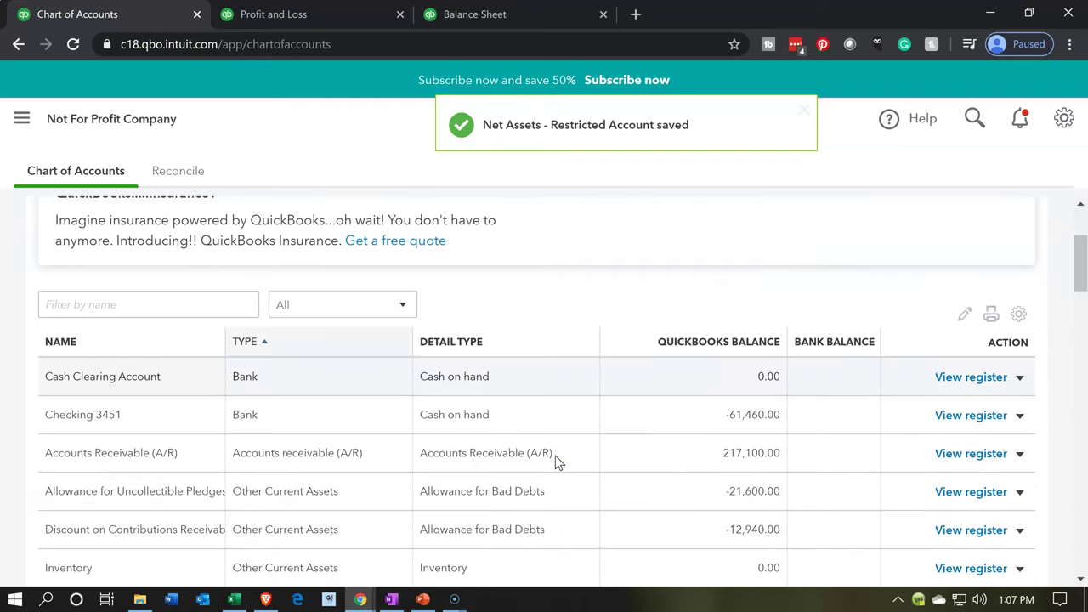
{"action": "scroll", "coordinate": [556, 462], "scroll_direction": "down", "scroll_amount": 3}
{"action": "left_click", "coordinate": [542, 459]}
{"action": "scroll", "coordinate": [521, 467], "scroll_direction": "down", "scroll_amount": 1}
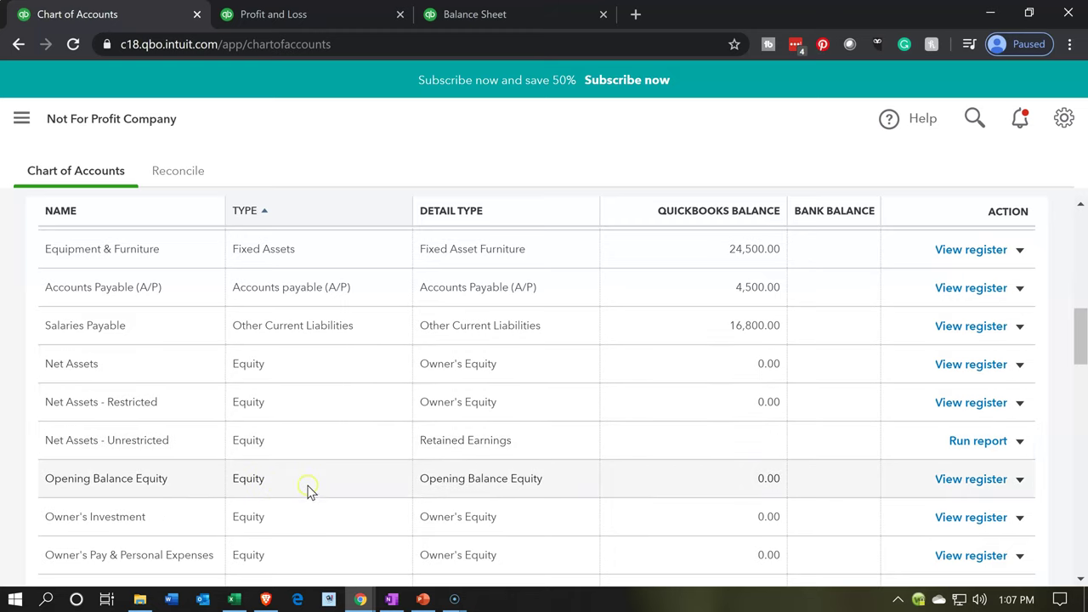
Examine the net income row of the January 2020 Profit and Loss by class, comparing the Total and Total Restricted columns.
{"action": "left_click", "coordinate": [349, 11]}
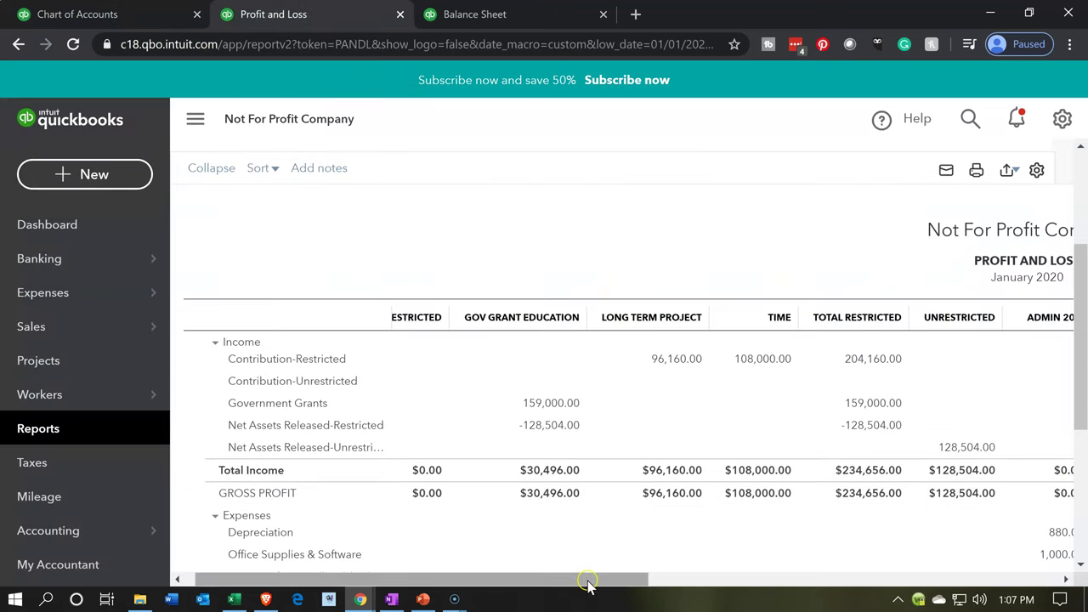
{"action": "left_click", "coordinate": [1061, 579]}
{"action": "left_click", "coordinate": [1061, 579]}
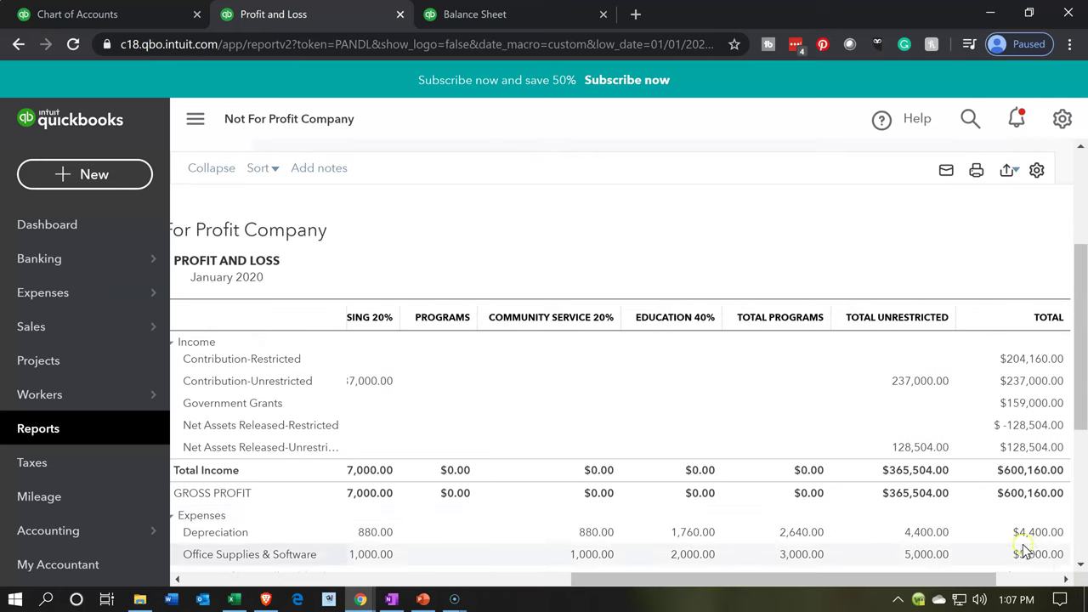
{"action": "scroll", "coordinate": [1024, 548], "scroll_direction": "down", "scroll_amount": 3}
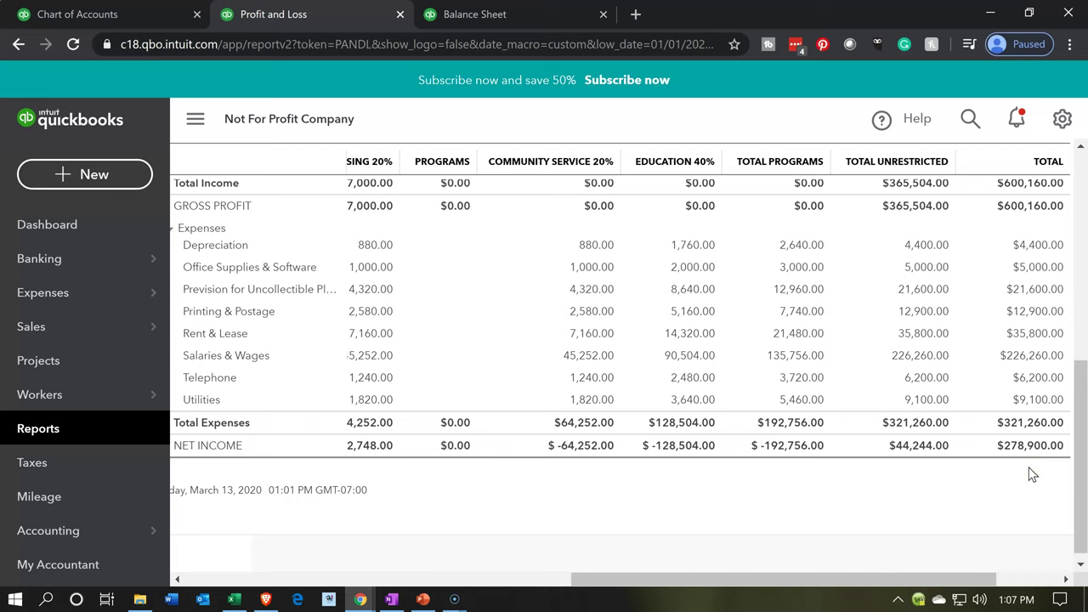
{"action": "left_click_drag", "start_coordinate": [803, 581], "coordinate": [650, 587]}
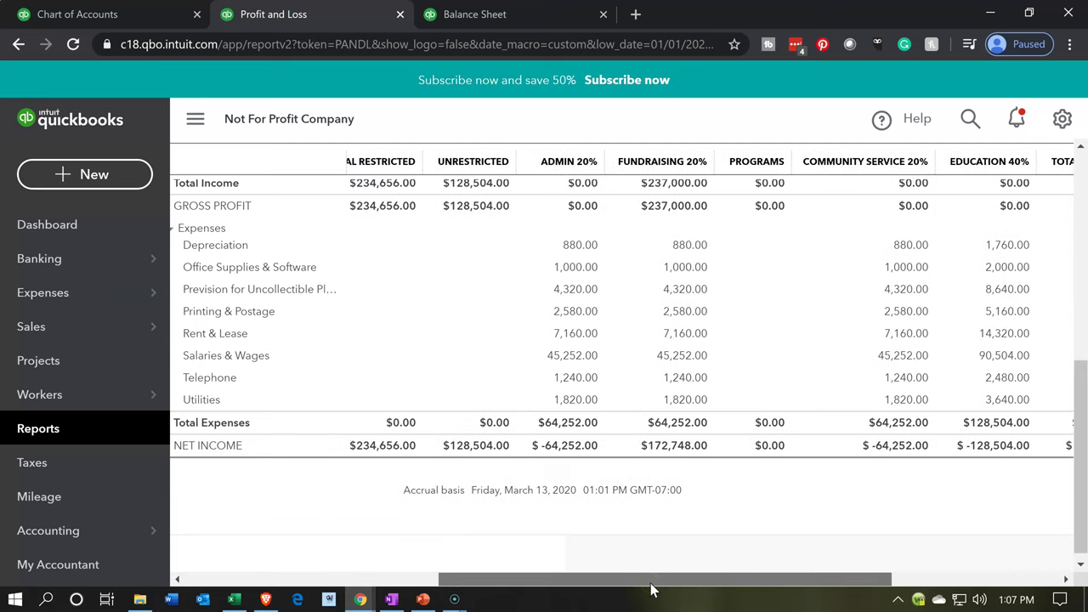
{"action": "scroll", "coordinate": [584, 481], "scroll_direction": "up", "scroll_amount": 3}
{"action": "scroll", "coordinate": [585, 483], "scroll_direction": "up", "scroll_amount": 1}
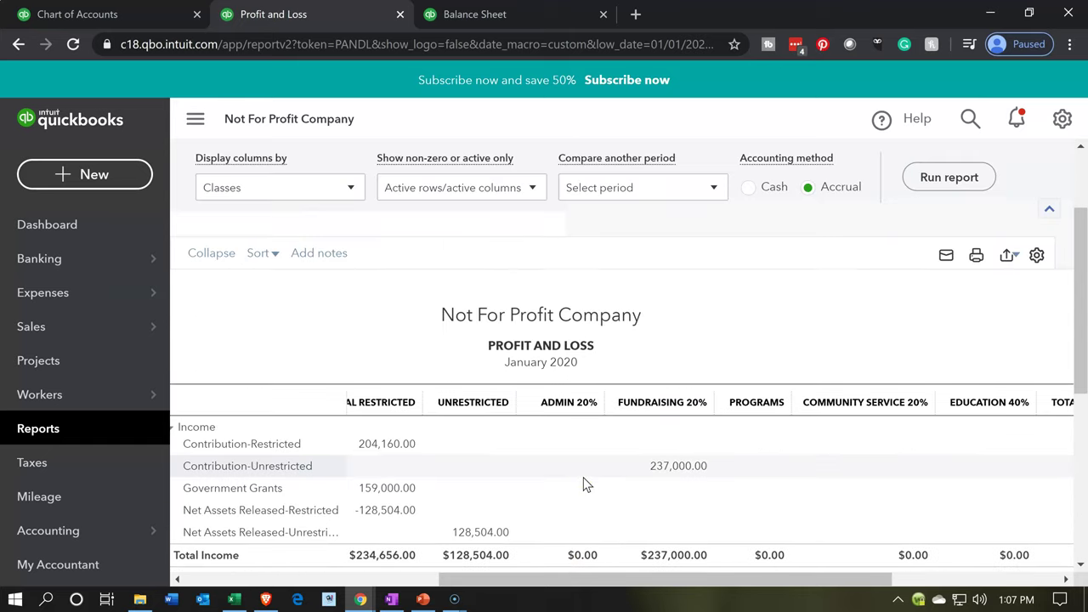
{"action": "scroll", "coordinate": [585, 485], "scroll_direction": "down", "scroll_amount": 1}
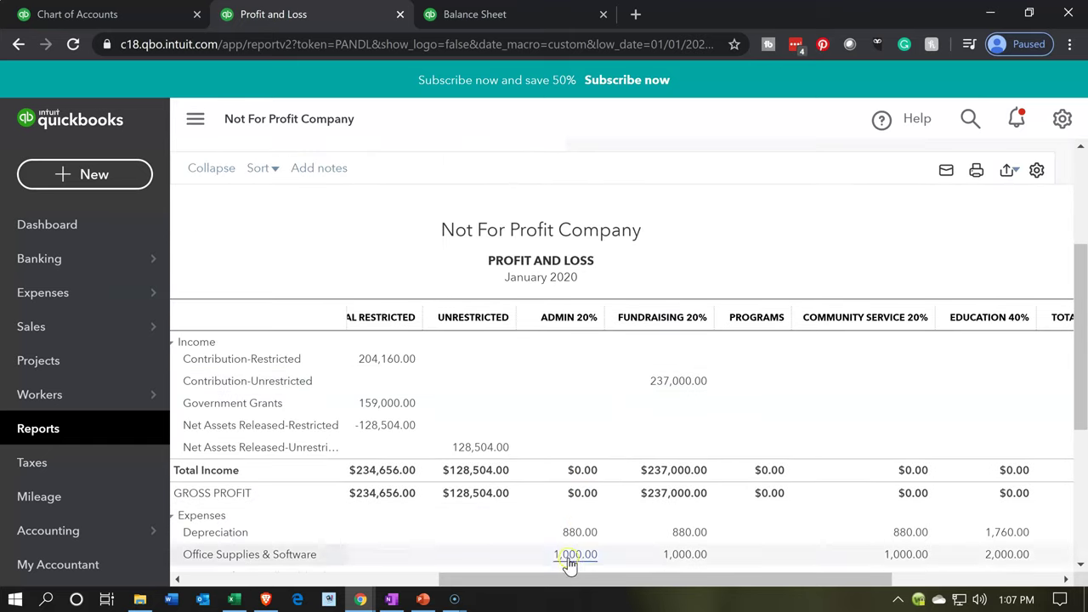
{"action": "left_click_drag", "start_coordinate": [564, 578], "coordinate": [498, 585]}
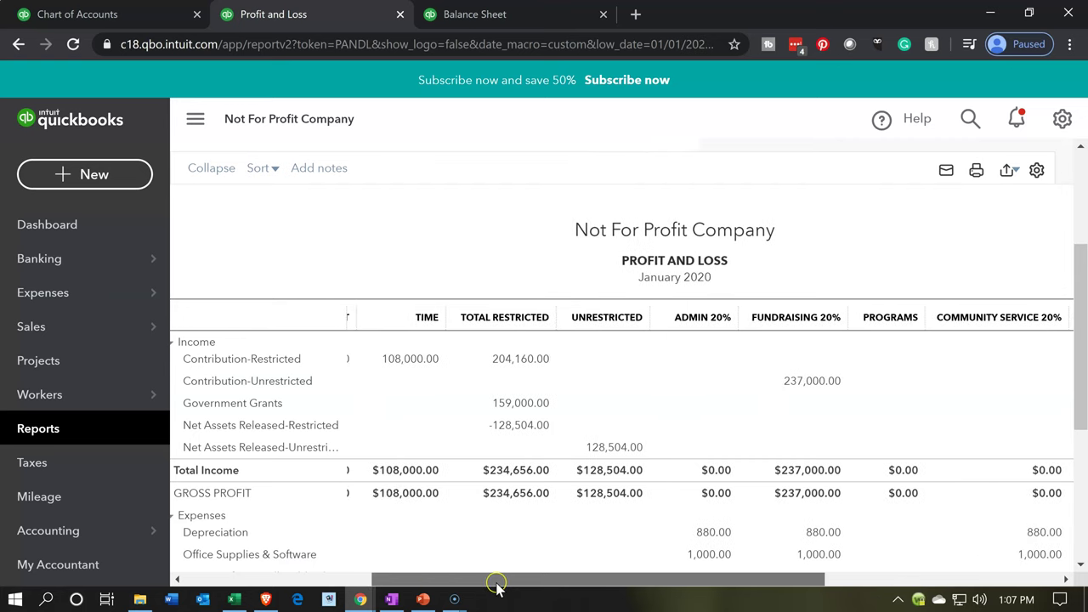
{"action": "scroll", "coordinate": [504, 545], "scroll_direction": "down", "scroll_amount": 2}
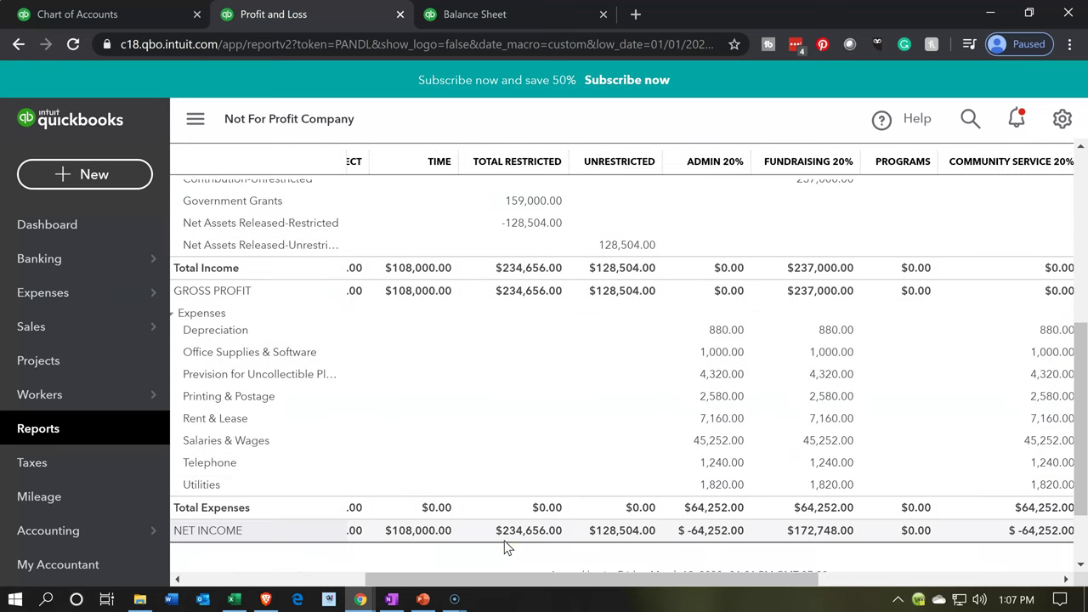
{"action": "scroll", "coordinate": [505, 545], "scroll_direction": "down", "scroll_amount": 1}
{"action": "left_click", "coordinate": [522, 457]}
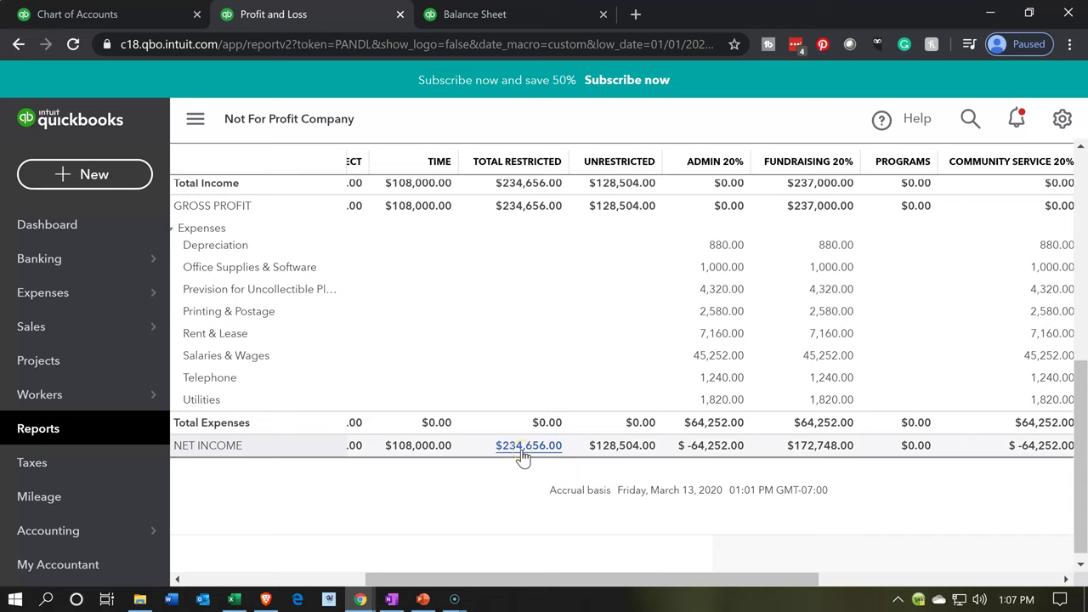
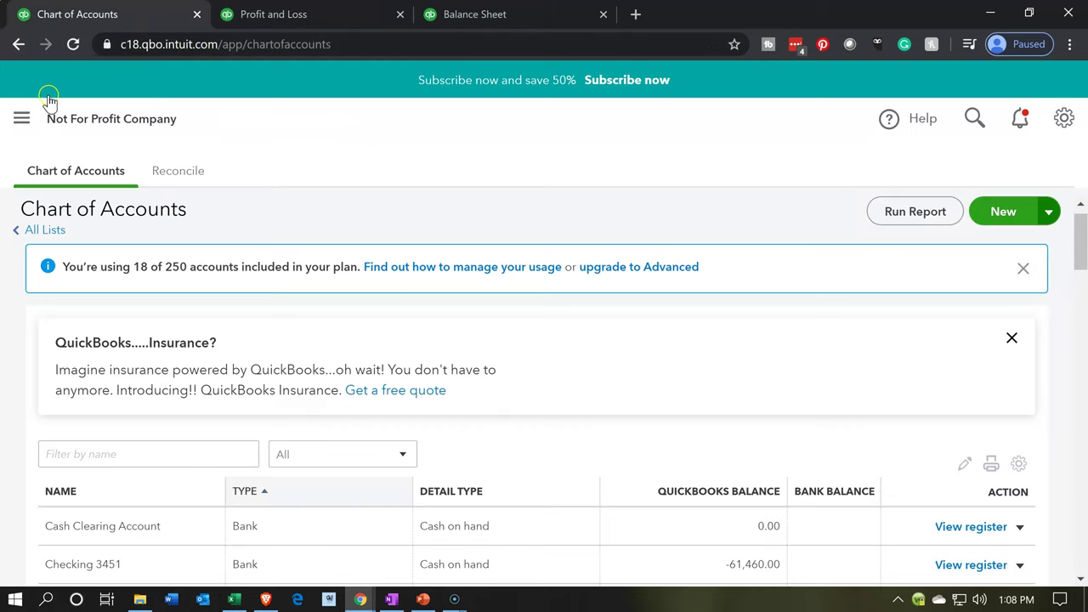
Show the navigation sidebar in the Chart of Accounts and start a new journal entry dated 12/31/2020.
{"action": "left_click", "coordinate": [22, 118]}
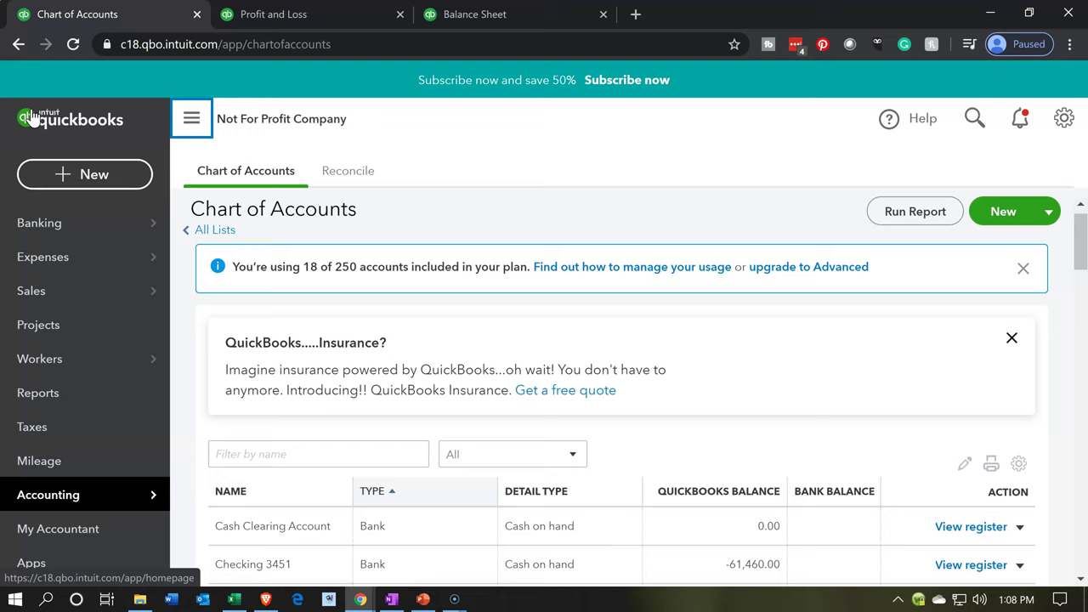
{"action": "left_click", "coordinate": [95, 175]}
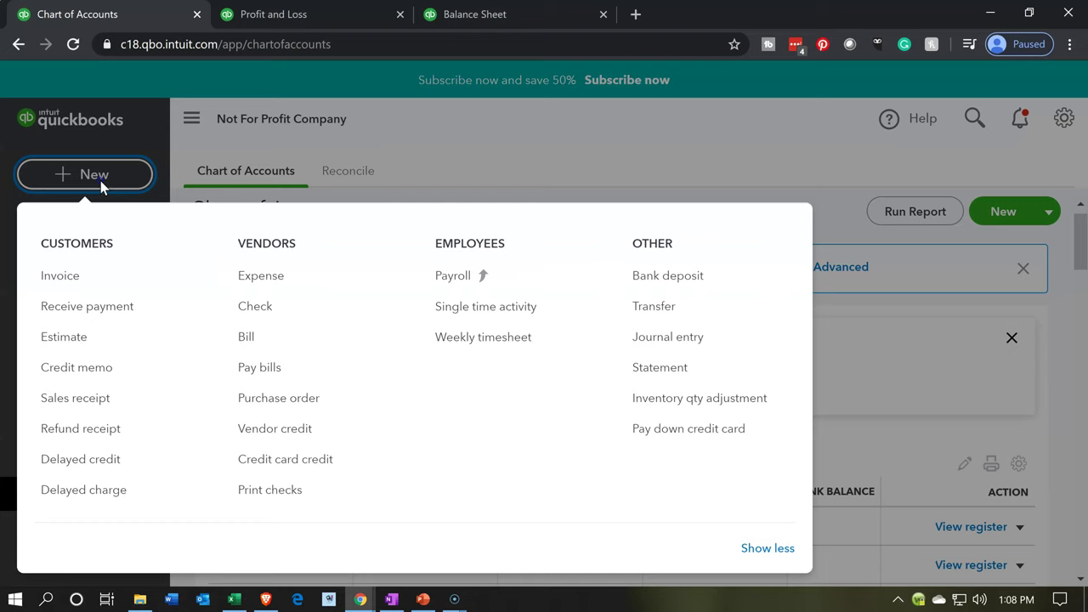
{"action": "left_click", "coordinate": [668, 337]}
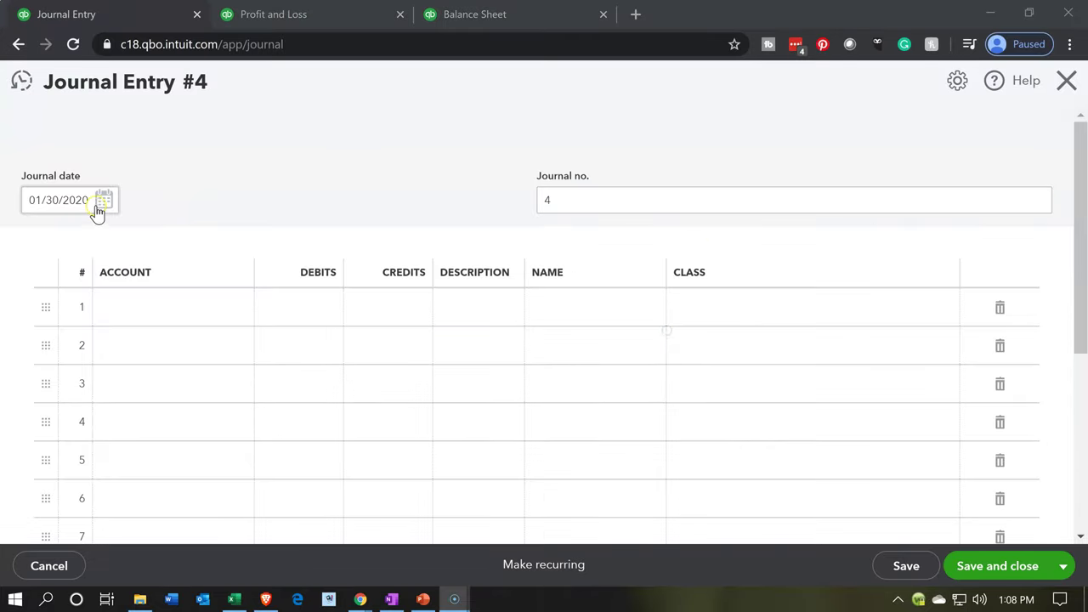
{"action": "triple_click", "coordinate": [41, 200]}
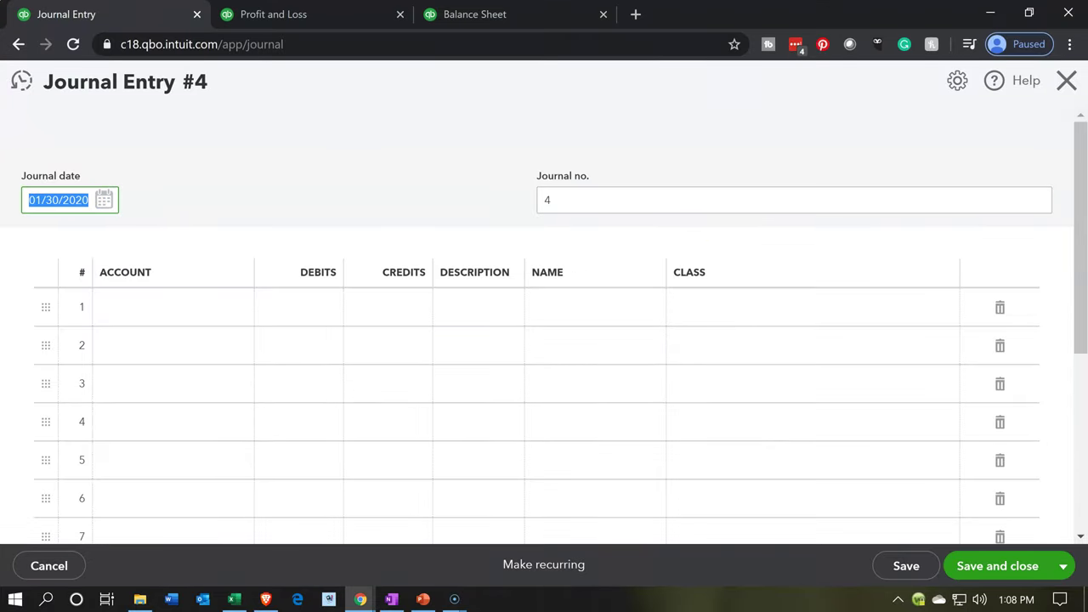
{"action": "type", "text": "123120"}
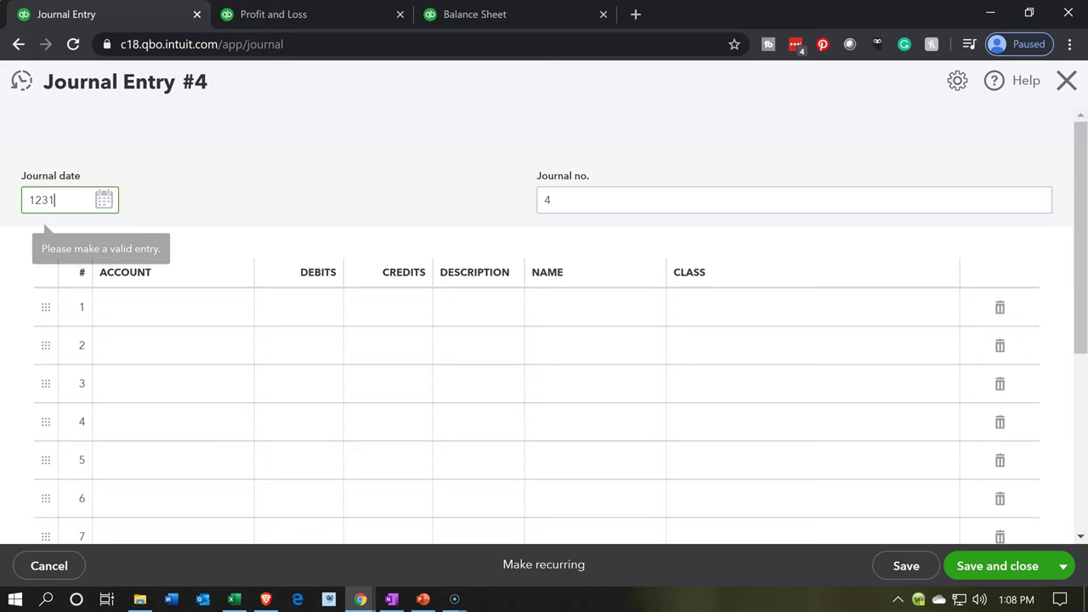
{"action": "key", "text": "Tab"}
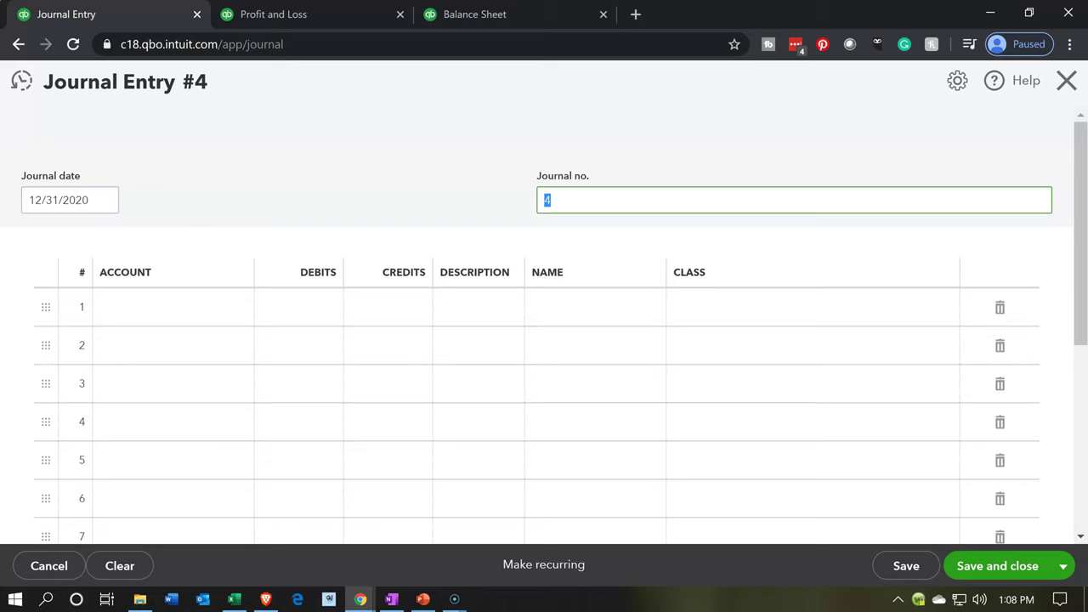
Choose Net Assets - Unrestricted as the account on the first line of the journal entry.
{"action": "key", "text": "Tab"}
{"action": "key", "text": "Tab"}
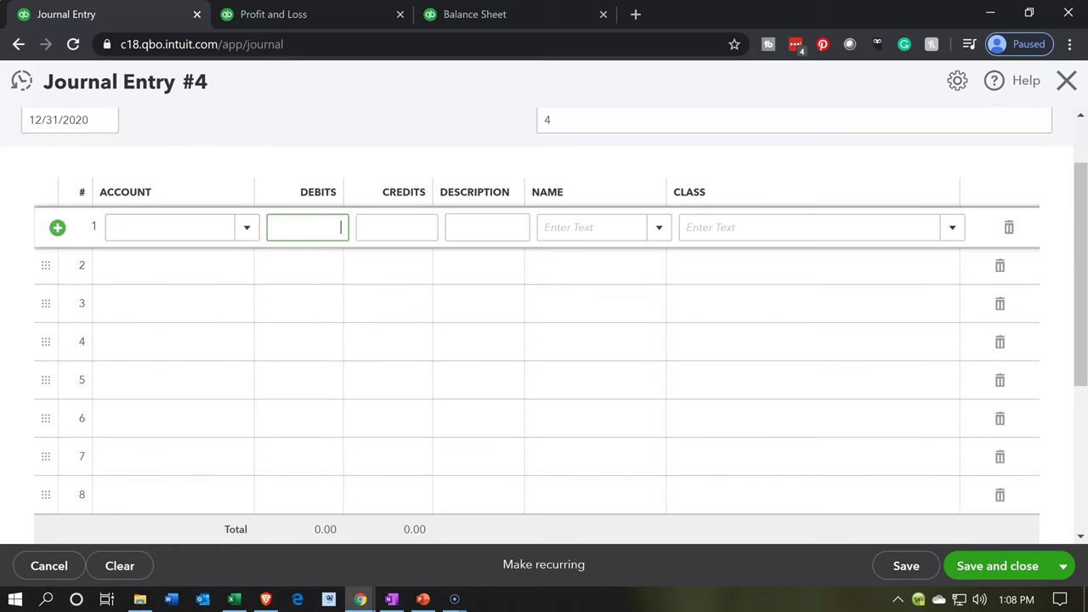
{"action": "left_click", "coordinate": [133, 238]}
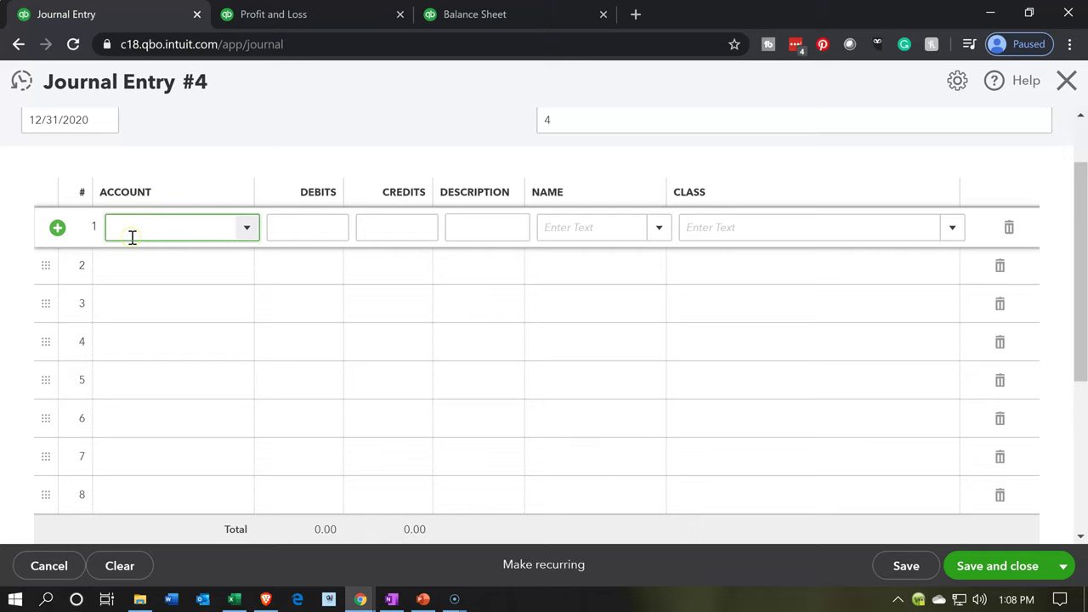
{"action": "type", "text": "Net Assets"}
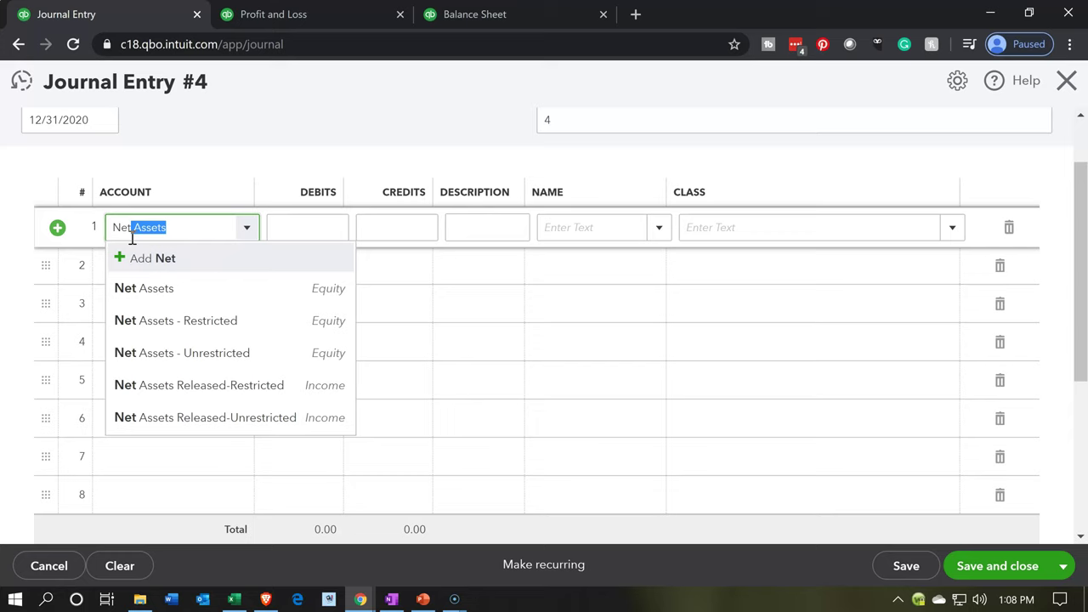
{"action": "key", "text": "Down"}
{"action": "key", "text": "Down"}
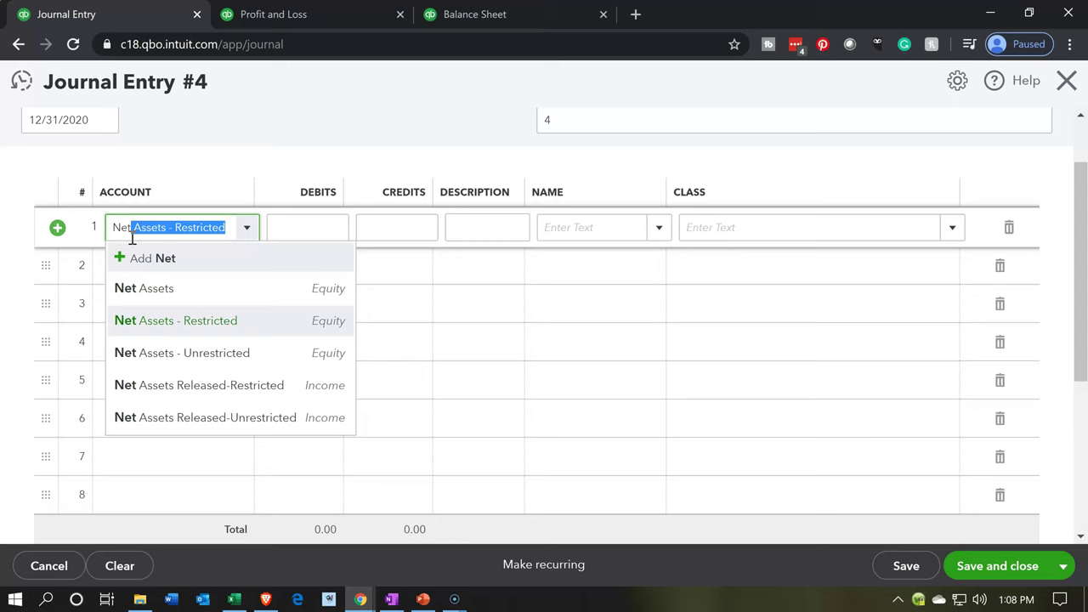
{"action": "key", "text": "Return"}
{"action": "left_click", "coordinate": [248, 227]}
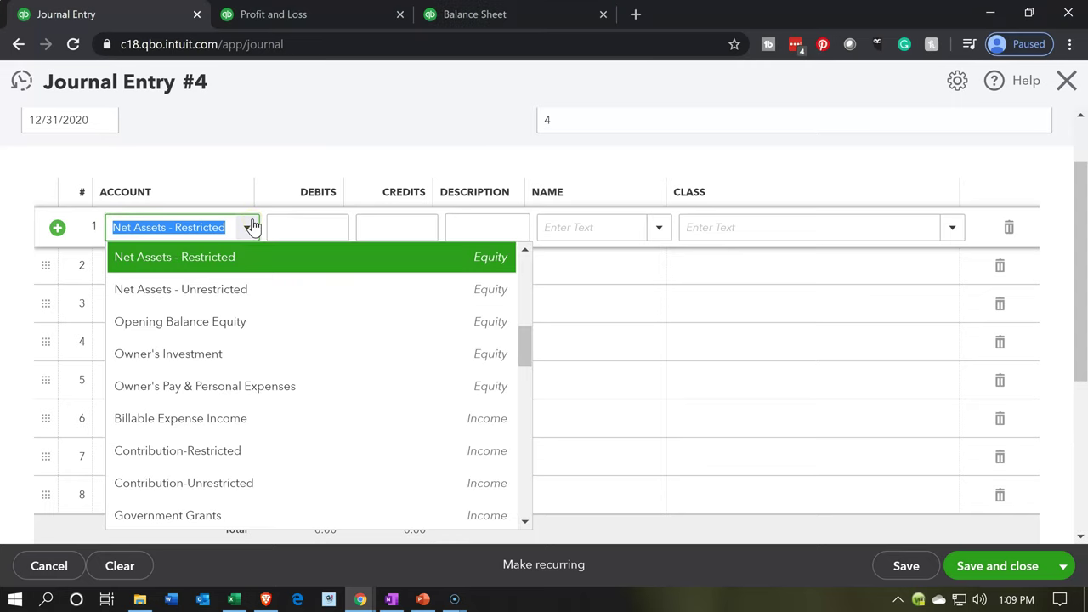
{"action": "left_click", "coordinate": [236, 292]}
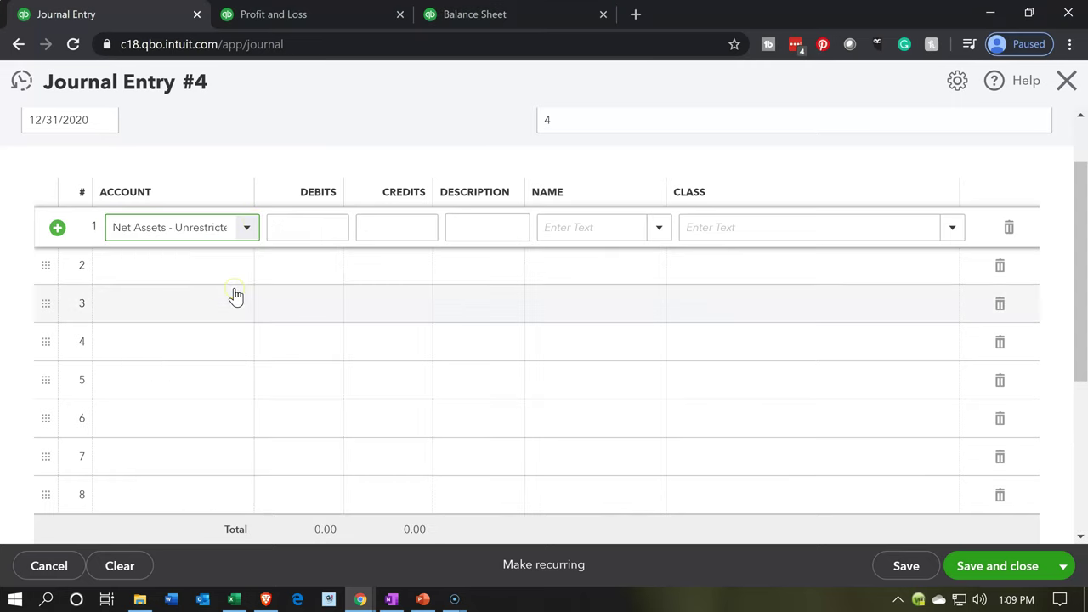
Enter a debit of 234,656 on the Net Assets - Unrestricted line and move on to its name field.
{"action": "key", "text": "Tab"}
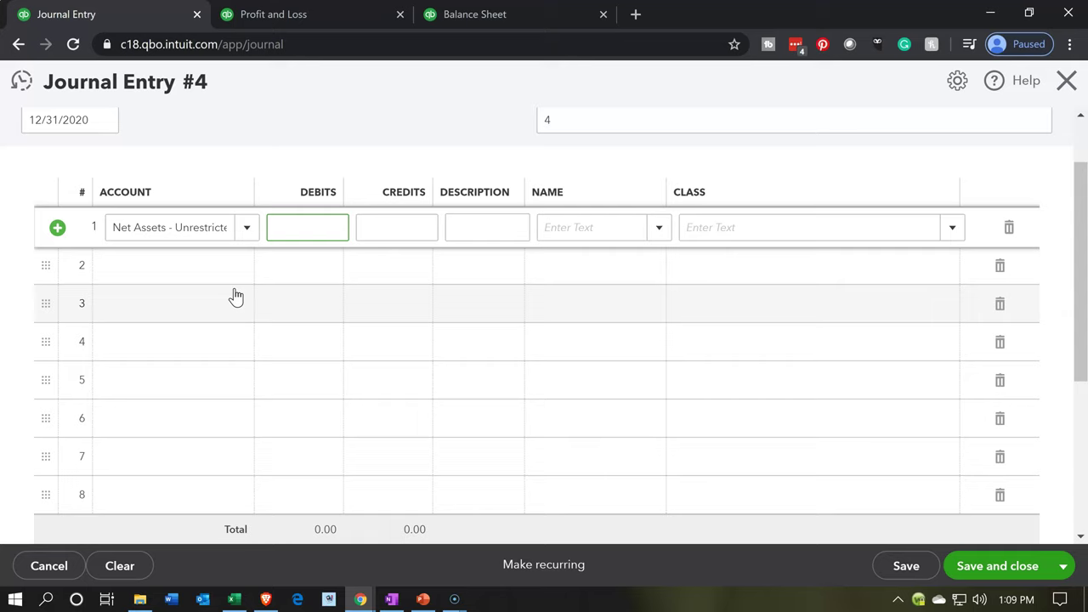
{"action": "type", "text": "234656"}
{"action": "key", "text": "Tab"}
{"action": "key", "text": "Tab"}
{"action": "key", "text": "Tab"}
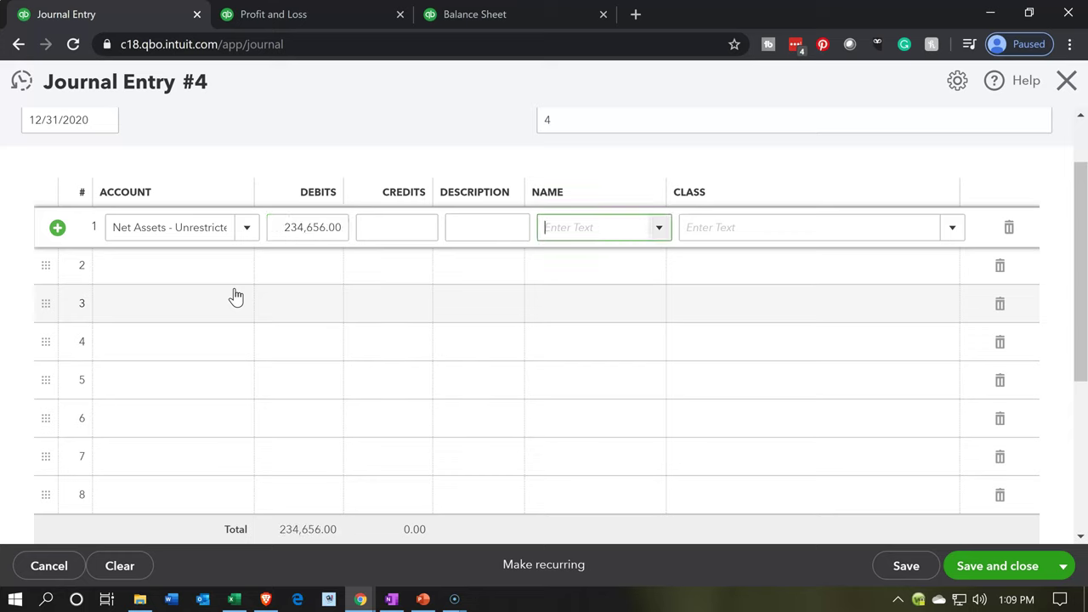
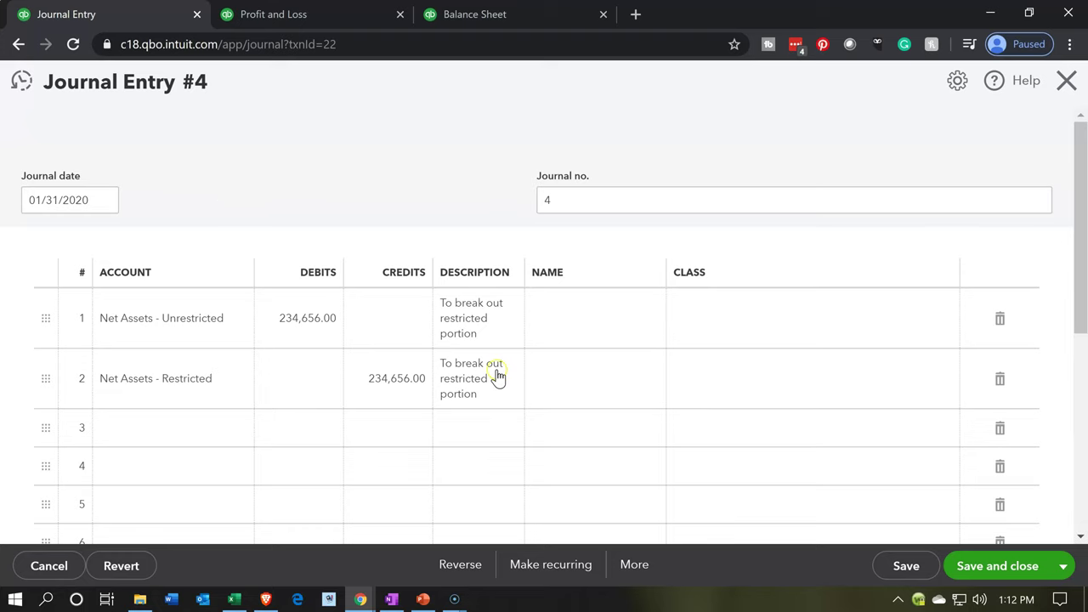
Save and close the journal entry, accepting the missing class fields.
{"action": "left_click", "coordinate": [1010, 578]}
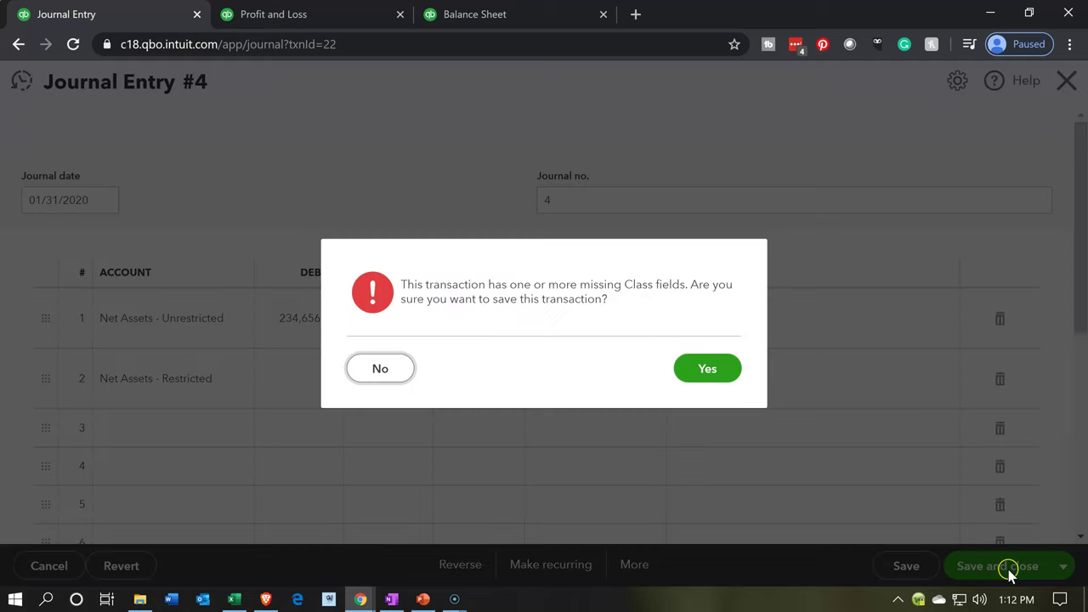
{"action": "left_click", "coordinate": [717, 379]}
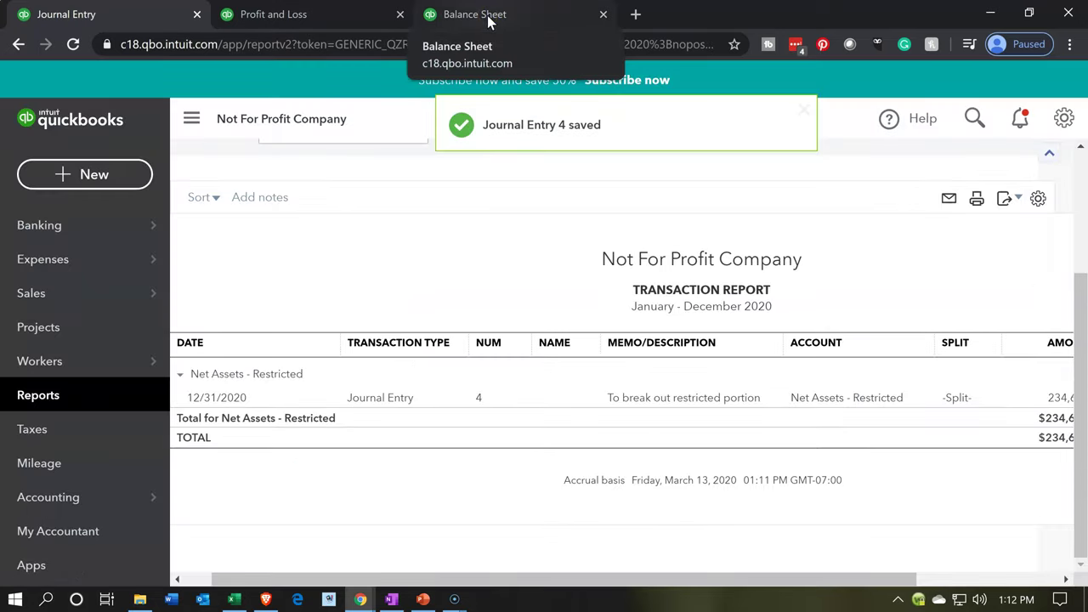
Rerun the Balance Sheet for 01/01/2020 to 01/31/2020 and examine its equity section at a larger size.
{"action": "left_click", "coordinate": [489, 17]}
{"action": "left_click", "coordinate": [812, 314]}
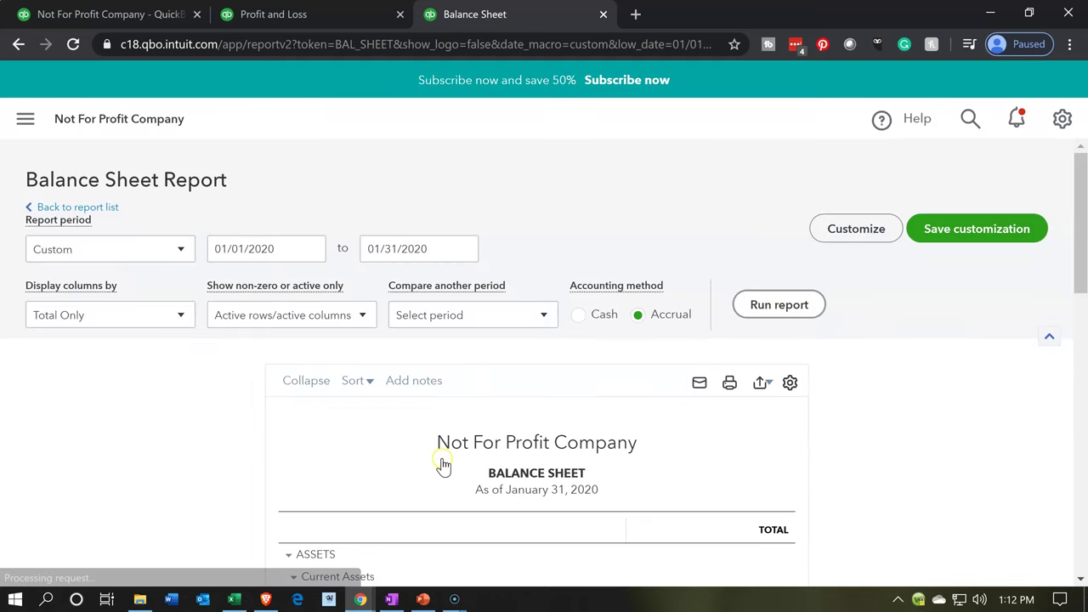
{"action": "scroll", "coordinate": [255, 459], "scroll_direction": "down", "scroll_amount": 10}
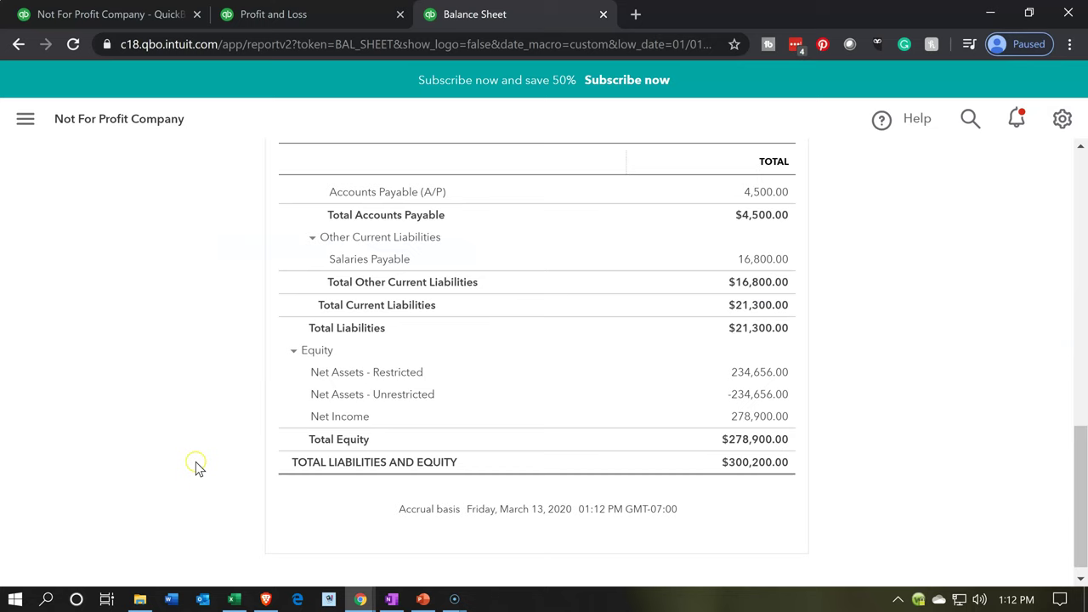
{"action": "key", "text": "ctrl+plus"}
{"action": "key", "text": "ctrl+plus"}
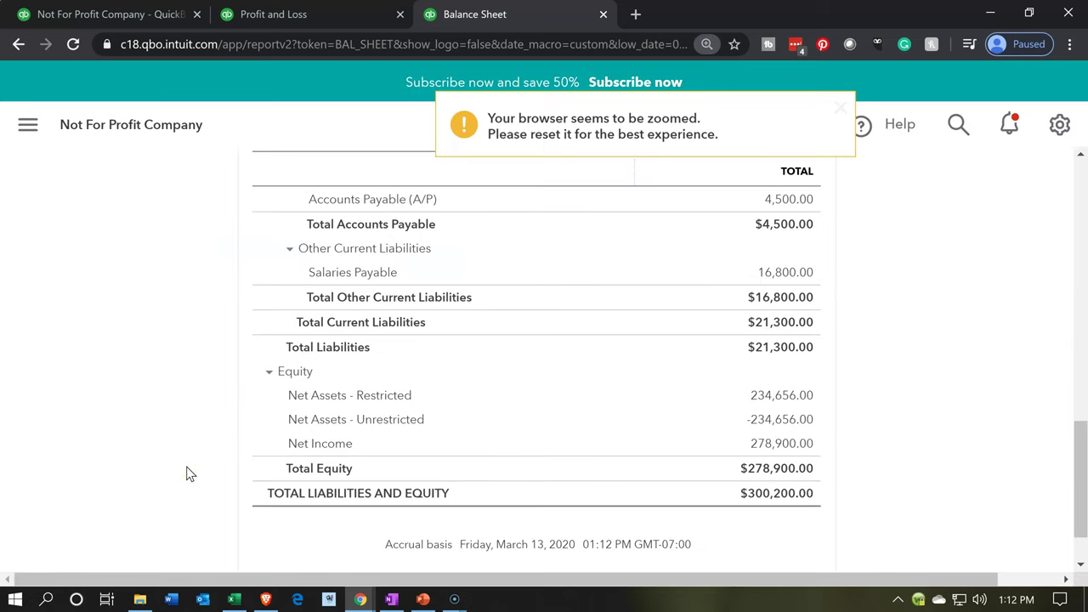
{"action": "left_click", "coordinate": [179, 450]}
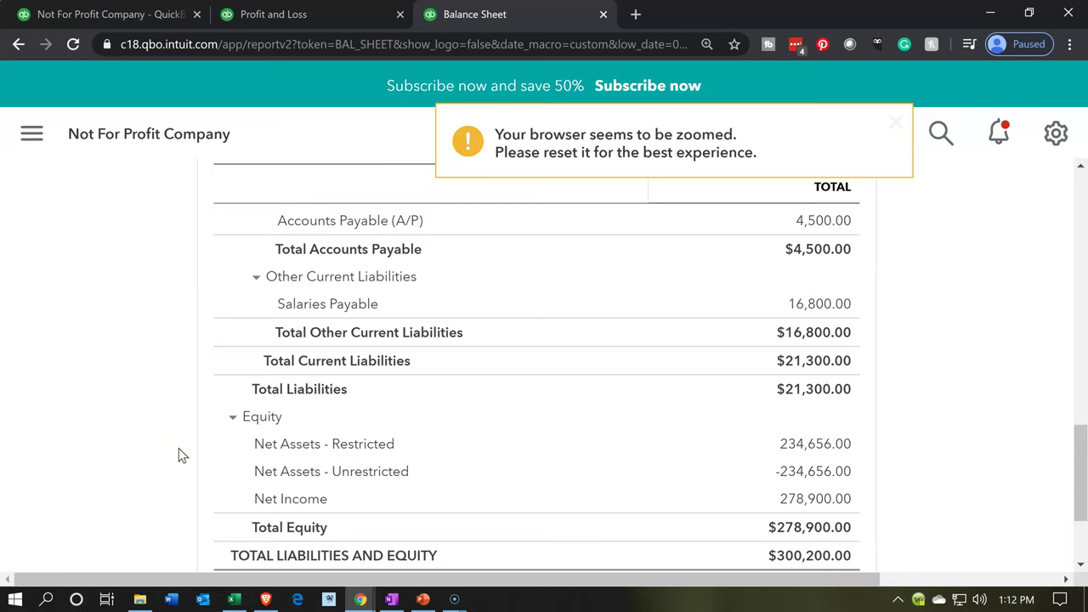
{"action": "scroll", "coordinate": [179, 448], "scroll_direction": "down", "scroll_amount": 1}
{"action": "left_click", "coordinate": [215, 442]}
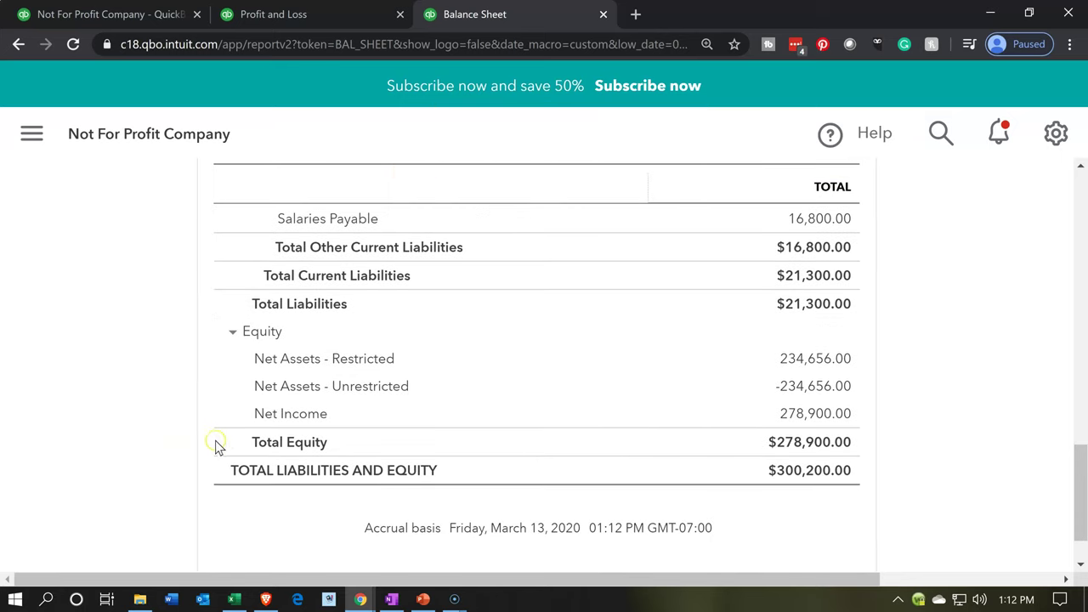
Subtract 234656 from the net income of 278900 in an always-on-top Calculator and compare the result with the equity rows.
{"action": "left_click", "coordinate": [764, 422]}
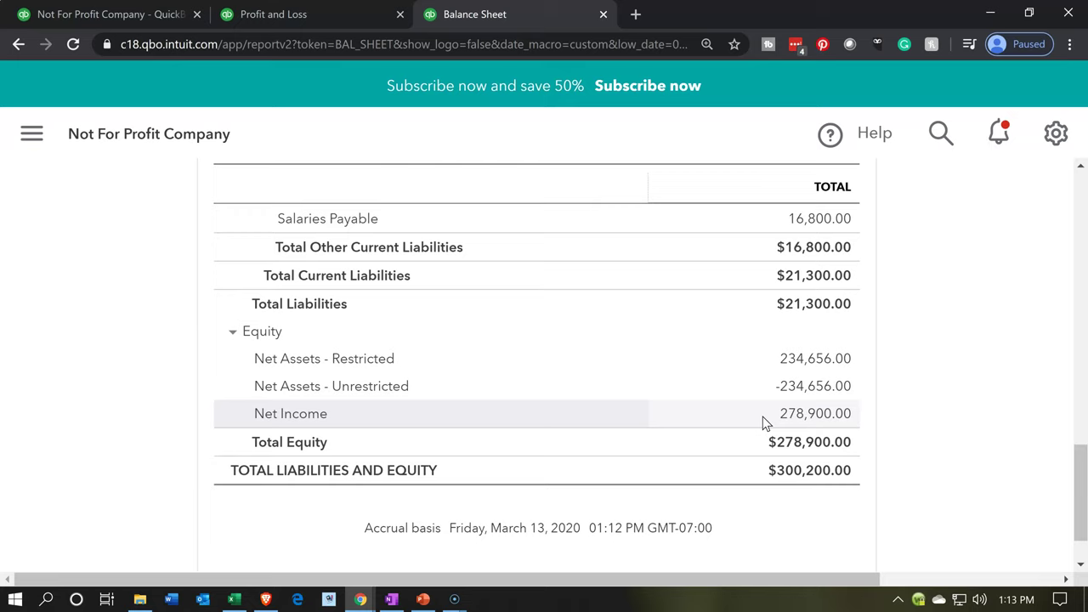
{"action": "left_click", "coordinate": [763, 418]}
{"action": "key", "text": "XF86Calculator"}
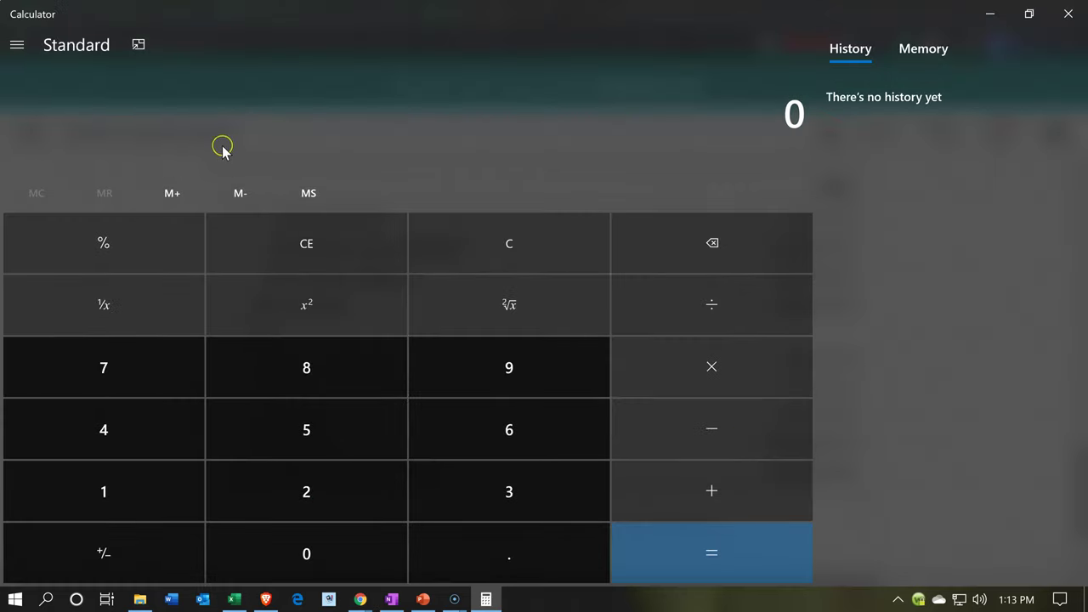
{"action": "left_click", "coordinate": [139, 47]}
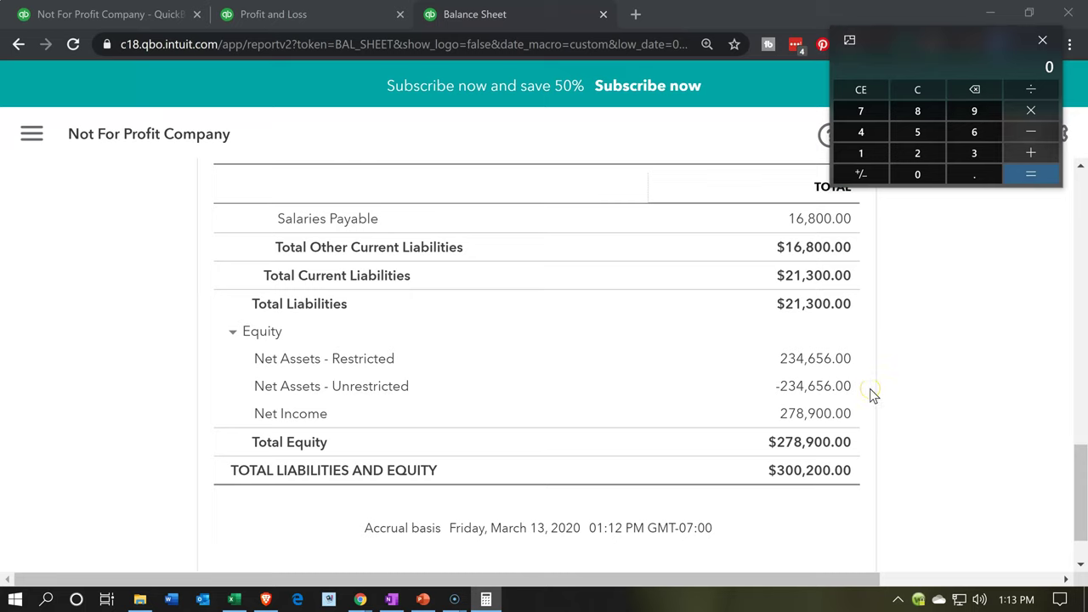
{"action": "type", "text": "278900"}
{"action": "key", "text": "minus"}
{"action": "type", "text": "234656"}
{"action": "key", "text": "Return"}
{"action": "left_click", "coordinate": [863, 366]}
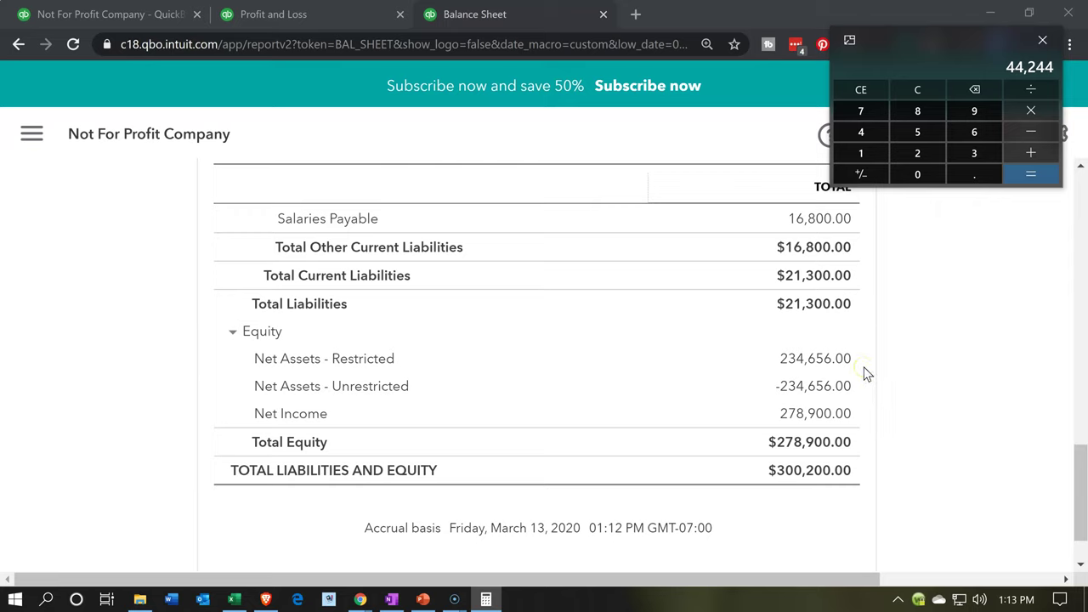
{"action": "left_click", "coordinate": [853, 384]}
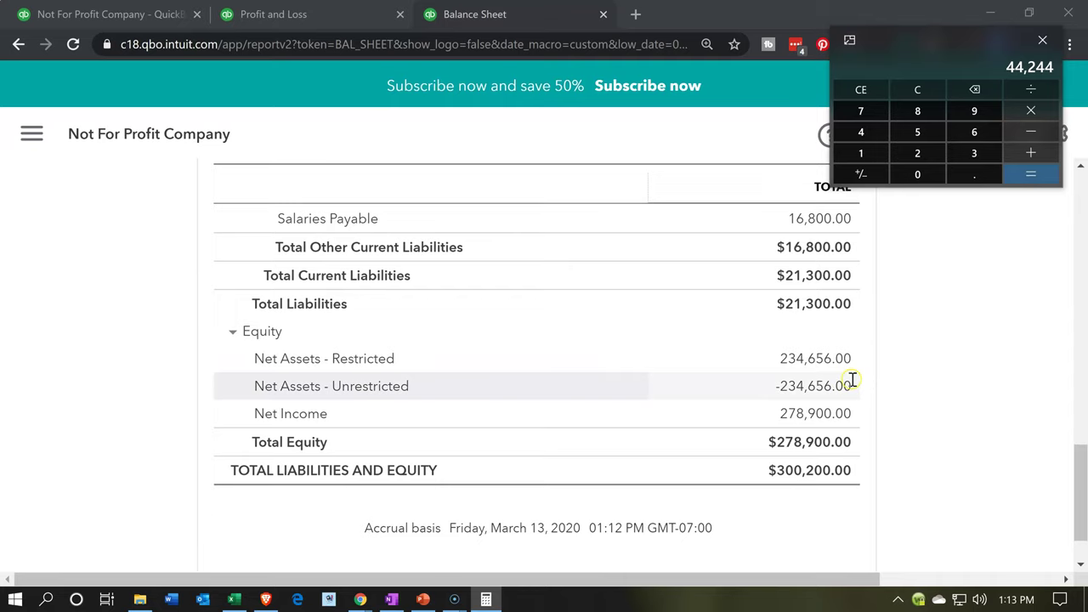
{"action": "left_click", "coordinate": [857, 413]}
{"action": "left_click", "coordinate": [172, 312]}
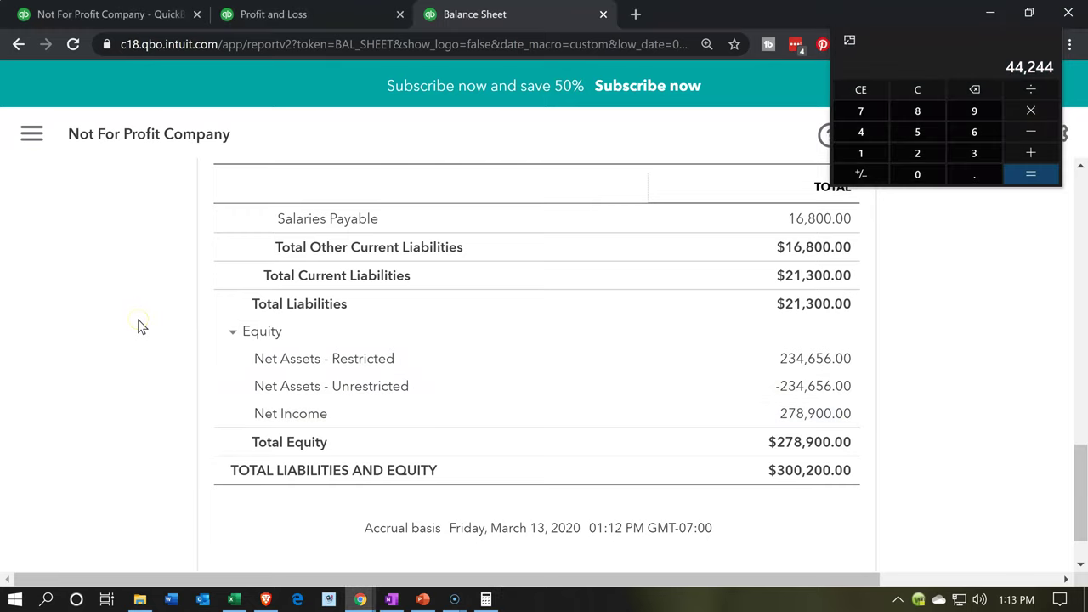
Set the Balance Sheet's end date to 01/31/2021, rerun the report and examine the net asset rows under Equity.
{"action": "scroll", "coordinate": [140, 325], "scroll_direction": "up", "scroll_amount": 10}
{"action": "scroll", "coordinate": [140, 327], "scroll_direction": "up", "scroll_amount": 2}
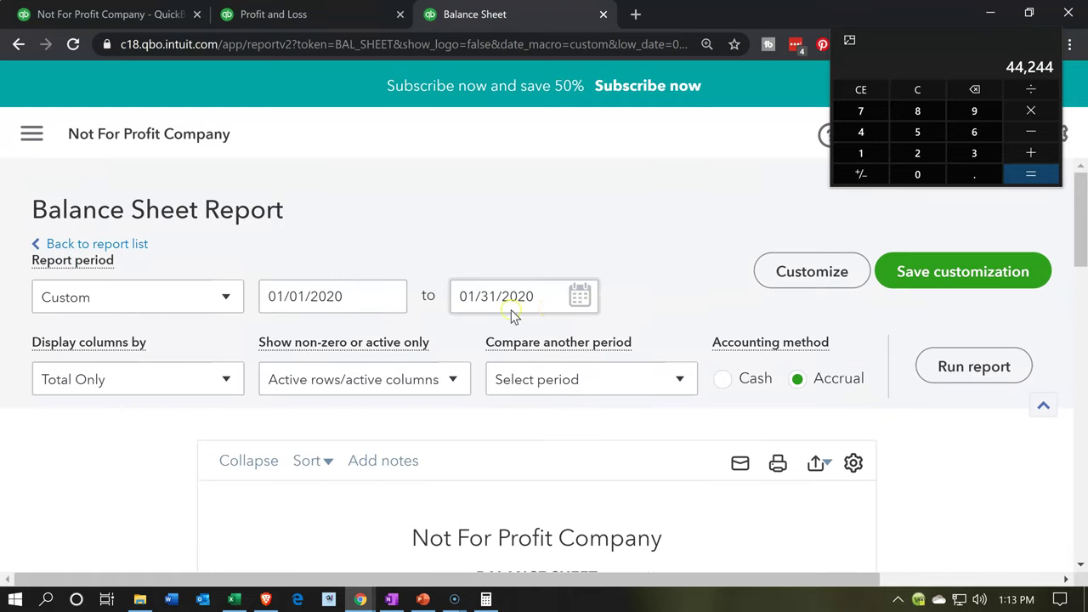
{"action": "left_click", "coordinate": [550, 308]}
{"action": "left_click", "coordinate": [549, 306]}
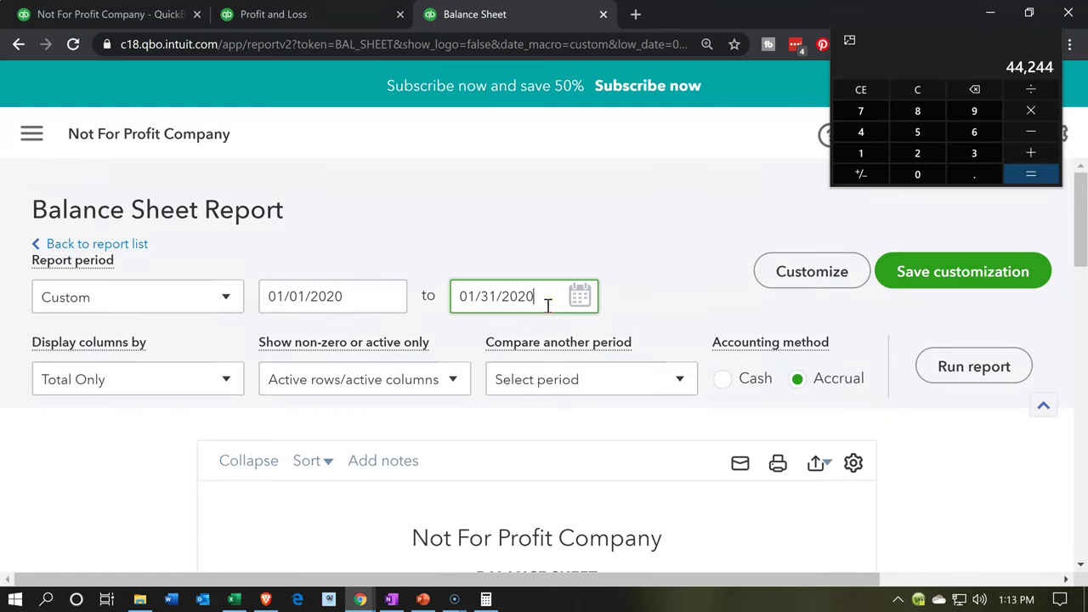
{"action": "key", "text": "BackSpace"}
{"action": "type", "text": "1"}
{"action": "left_click", "coordinate": [916, 366]}
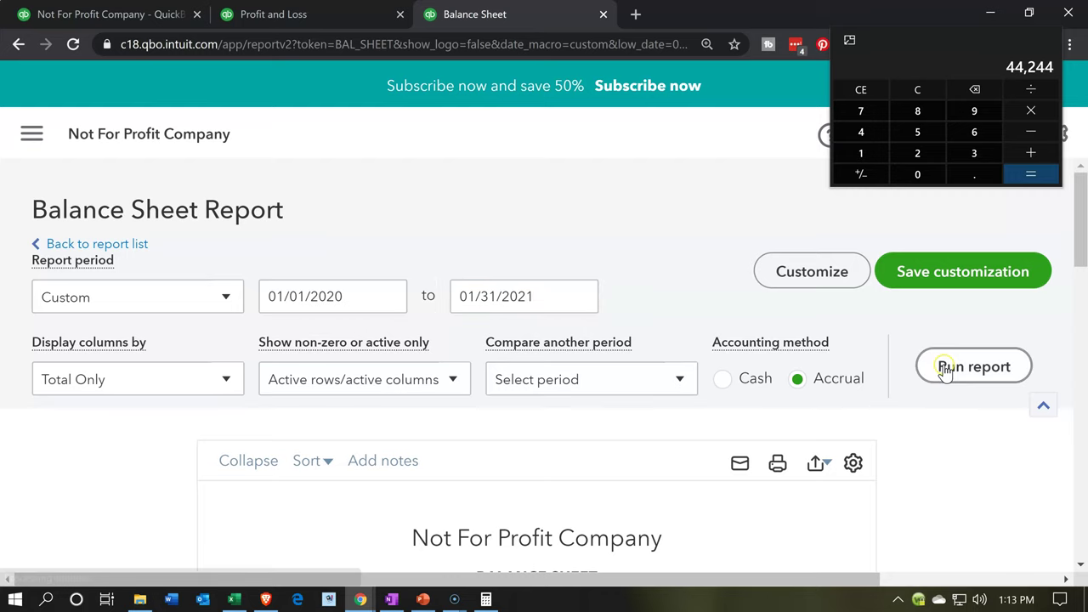
{"action": "scroll", "coordinate": [315, 476], "scroll_direction": "down", "scroll_amount": 3}
{"action": "scroll", "coordinate": [167, 478], "scroll_direction": "down", "scroll_amount": 10}
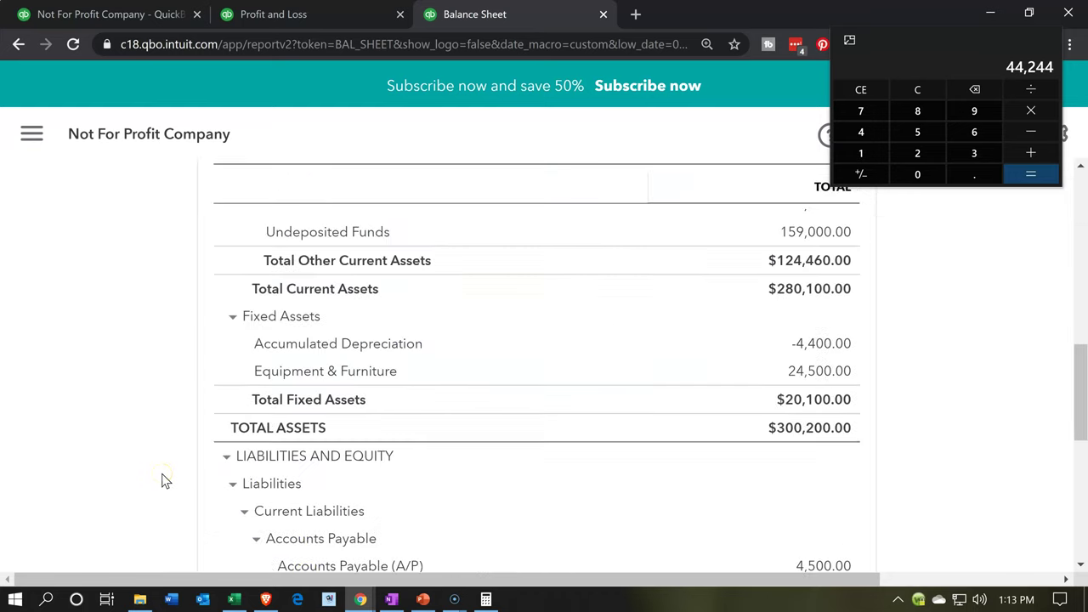
{"action": "left_click", "coordinate": [502, 439]}
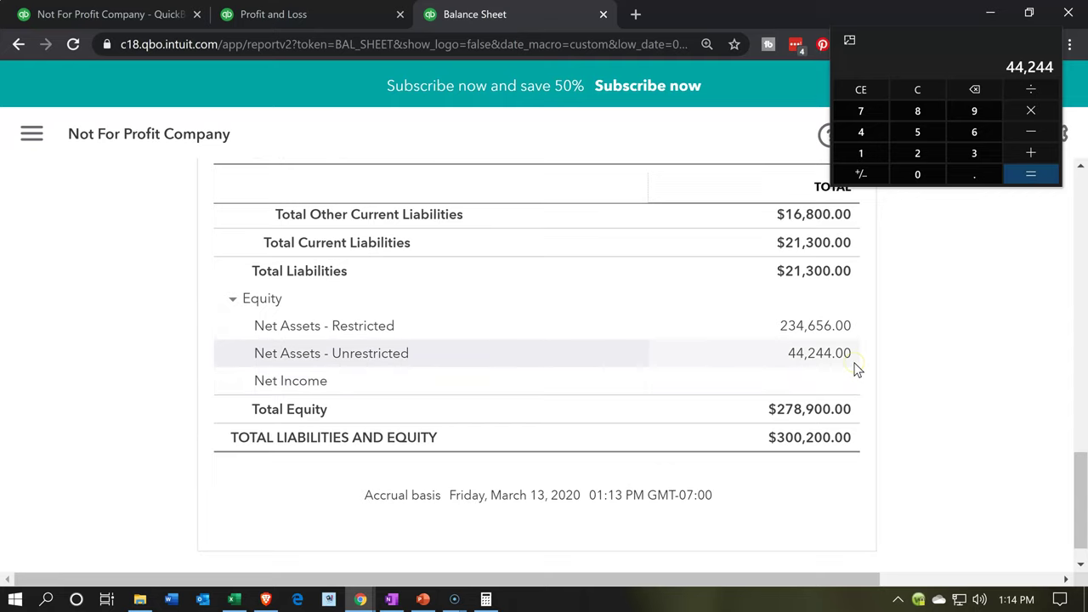
Set the Balance Sheet's end date back to 01/31/2020 and rerun the report to view its equity section.
{"action": "scroll", "coordinate": [137, 452], "scroll_direction": "up", "scroll_amount": 10}
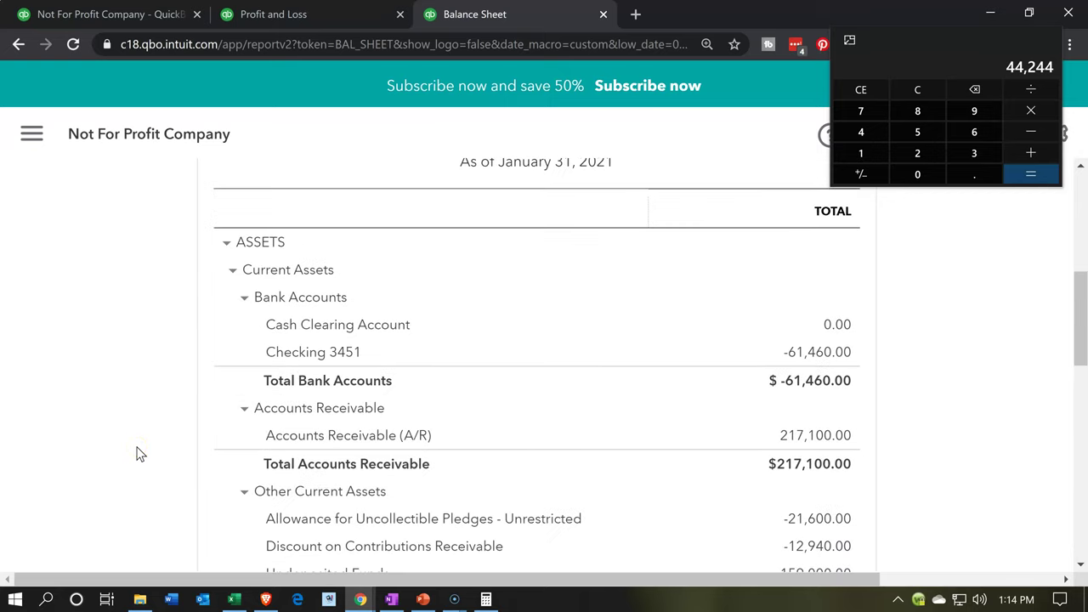
{"action": "scroll", "coordinate": [137, 452], "scroll_direction": "up", "scroll_amount": 5}
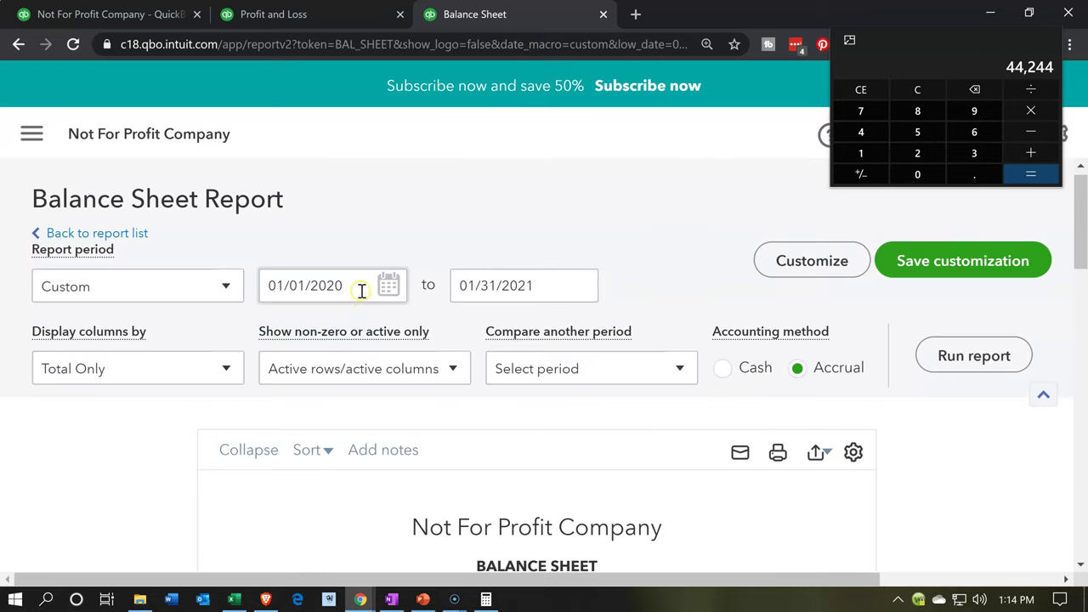
{"action": "left_click", "coordinate": [548, 291]}
{"action": "left_click", "coordinate": [548, 290]}
{"action": "key", "text": "BackSpace"}
{"action": "type", "text": "0"}
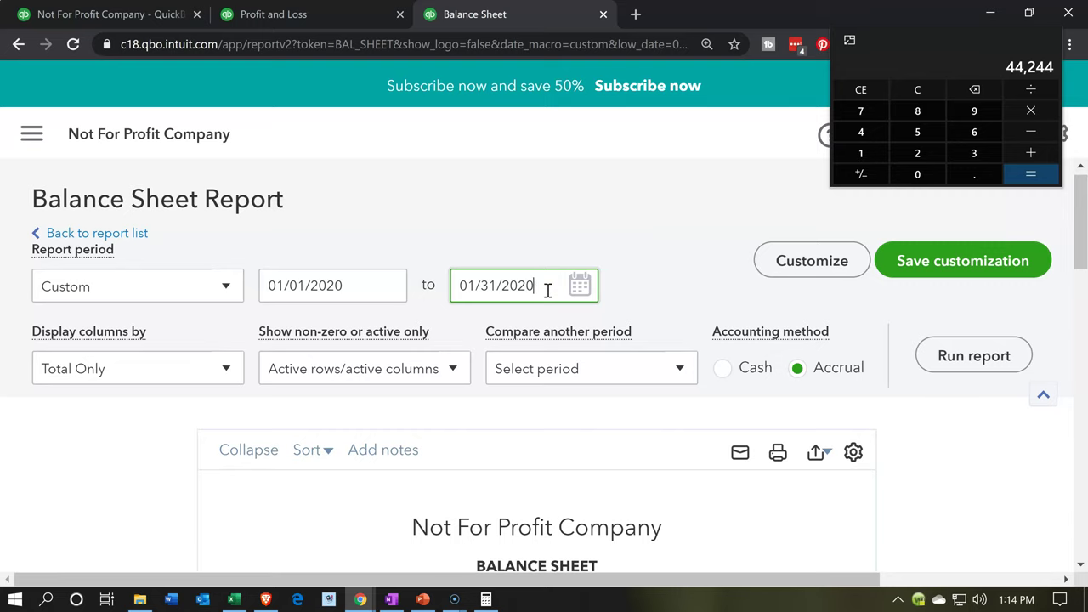
{"action": "left_click", "coordinate": [944, 355]}
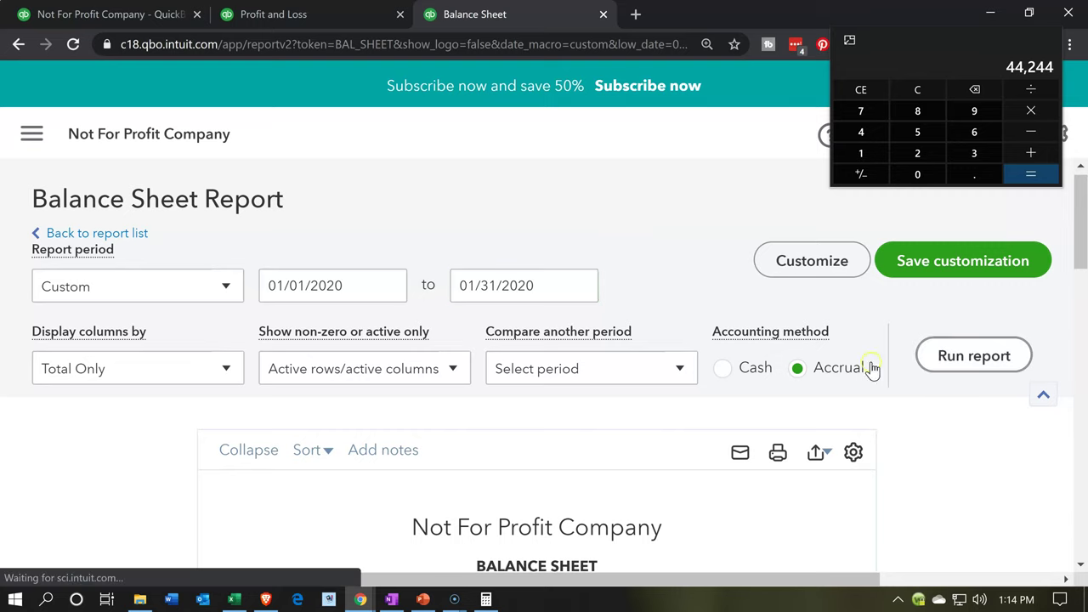
{"action": "scroll", "coordinate": [202, 481], "scroll_direction": "down", "scroll_amount": 3}
{"action": "scroll", "coordinate": [202, 481], "scroll_direction": "down", "scroll_amount": 10}
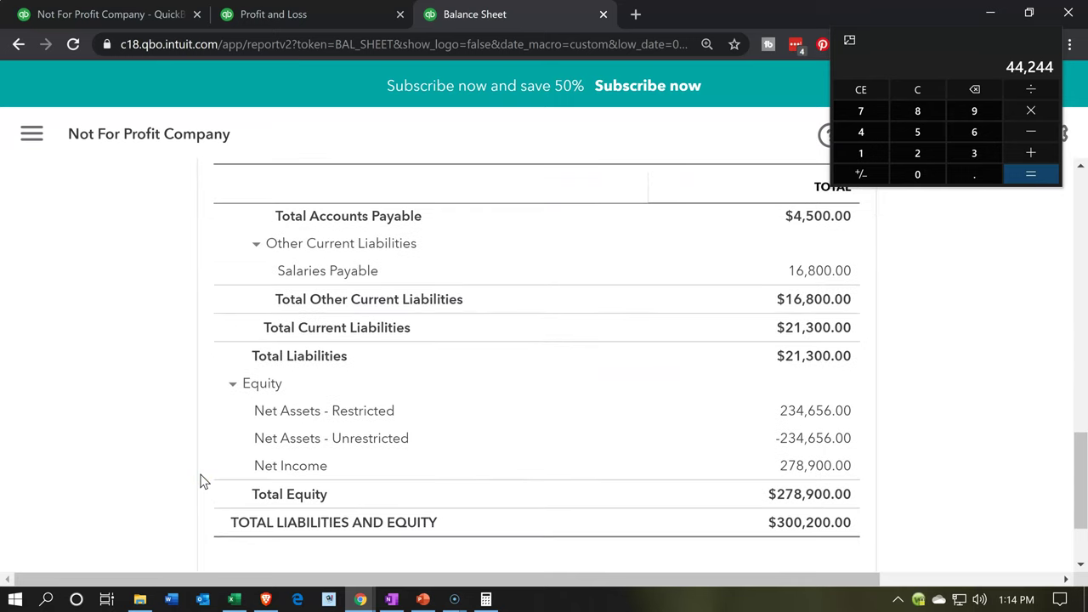
Examine the Total Equity and Net Income rows of the Balance Sheet and collapse the Equity section.
{"action": "left_click", "coordinate": [334, 496]}
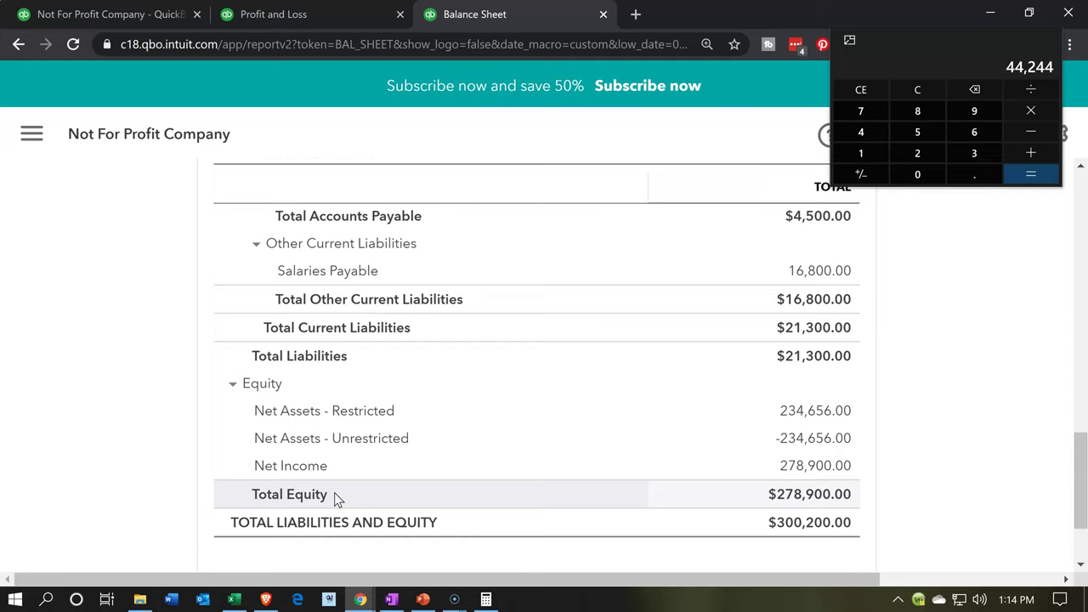
{"action": "left_click", "coordinate": [365, 474]}
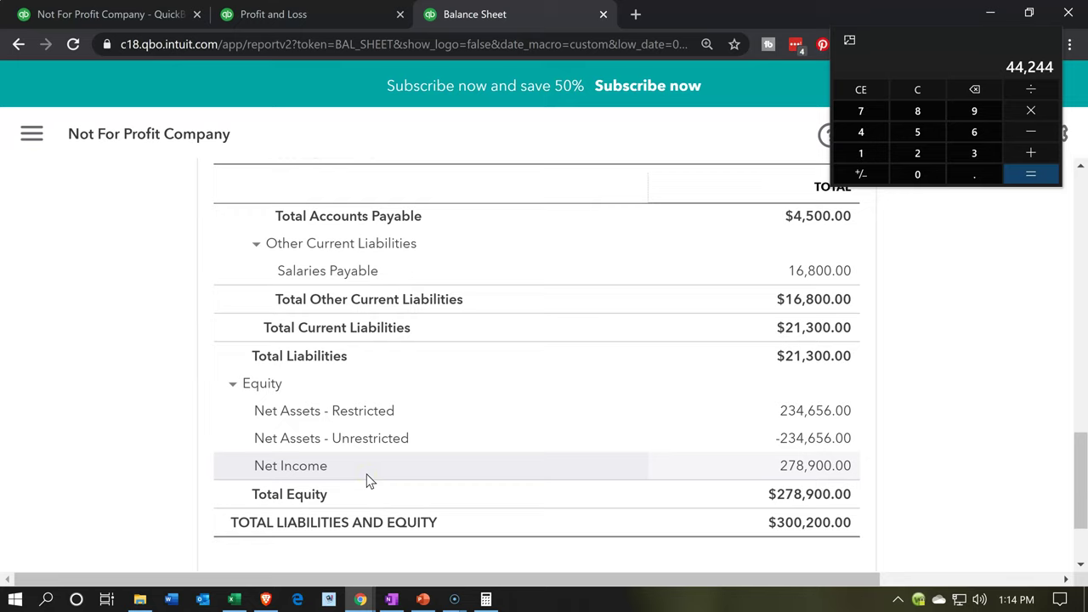
{"action": "left_click", "coordinate": [233, 384]}
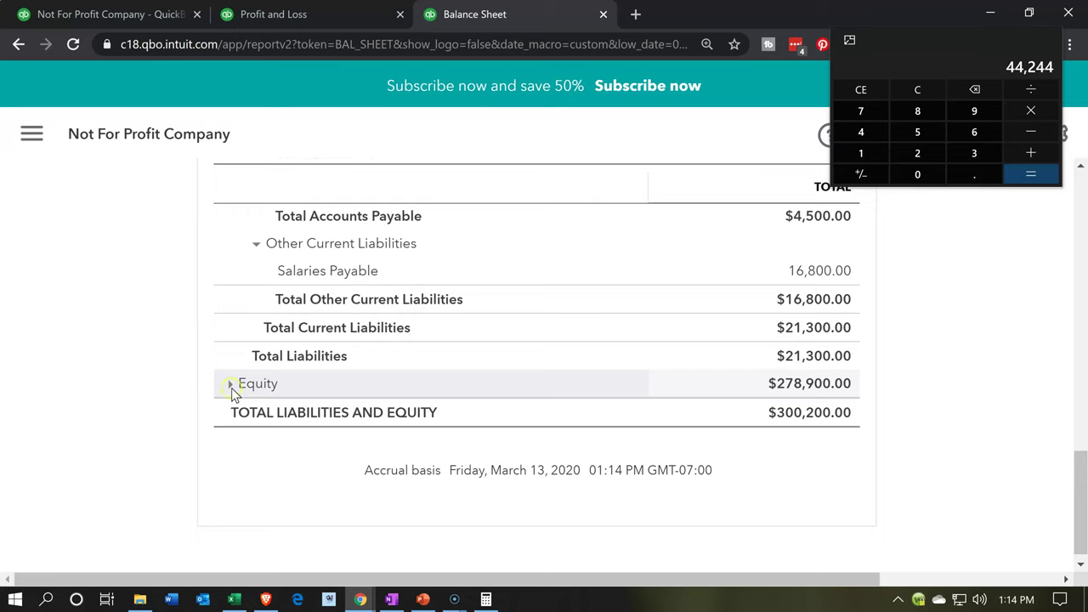
Expand the Balance Sheet's Equity section and examine the restricted, unrestricted and Net Income rows.
{"action": "left_click", "coordinate": [230, 385]}
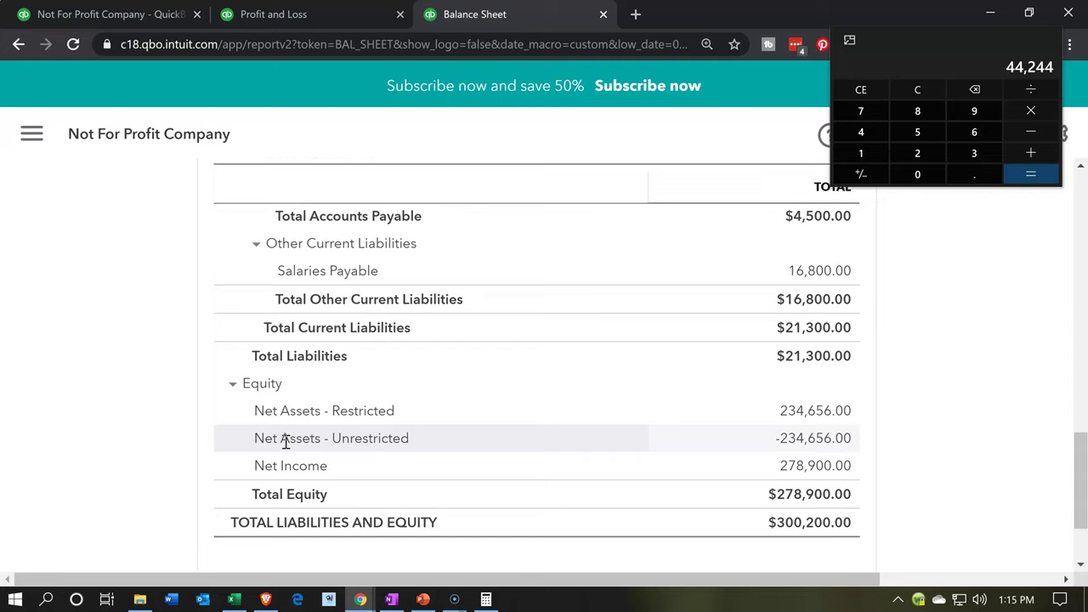
{"action": "left_click", "coordinate": [103, 459]}
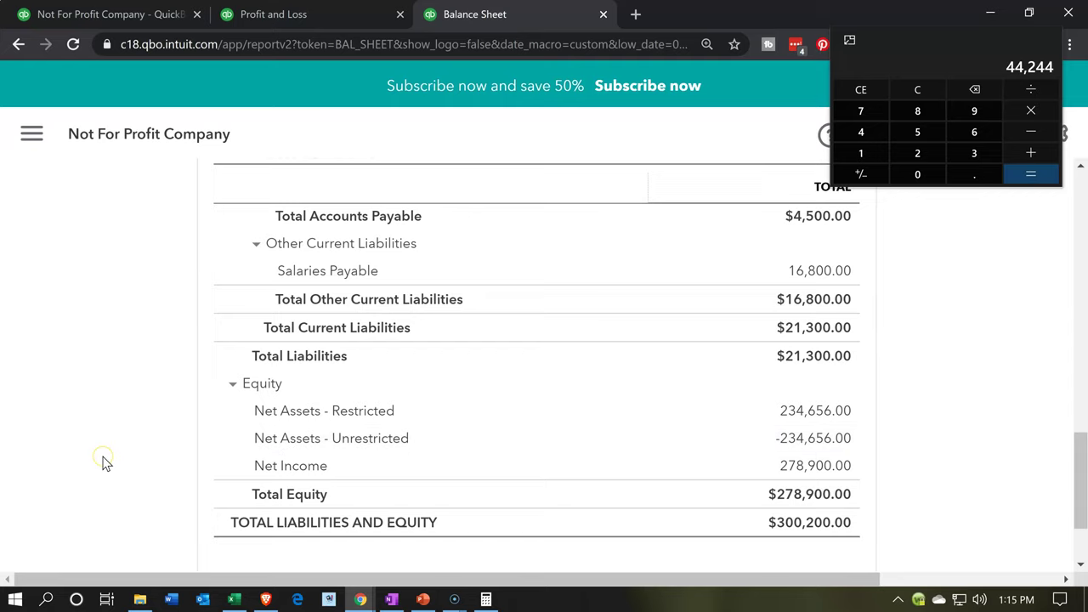
{"action": "left_click", "coordinate": [829, 466]}
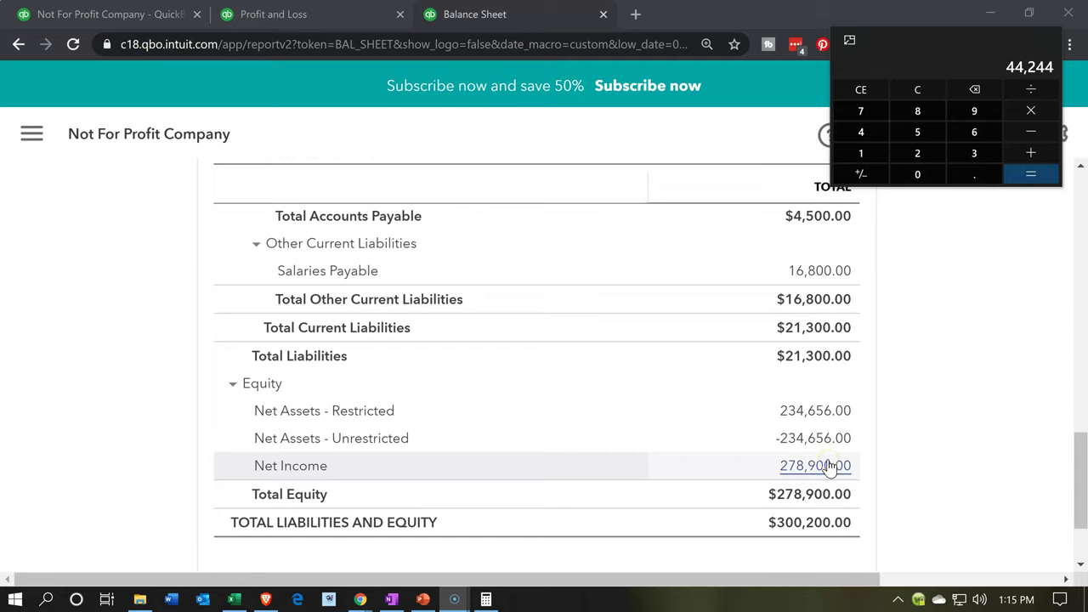
Switch to the Profit and Loss by class, hide the navigation pane and examine the Total Restricted and Unrestricted columns with the report's date range.
{"action": "left_click", "coordinate": [310, 17]}
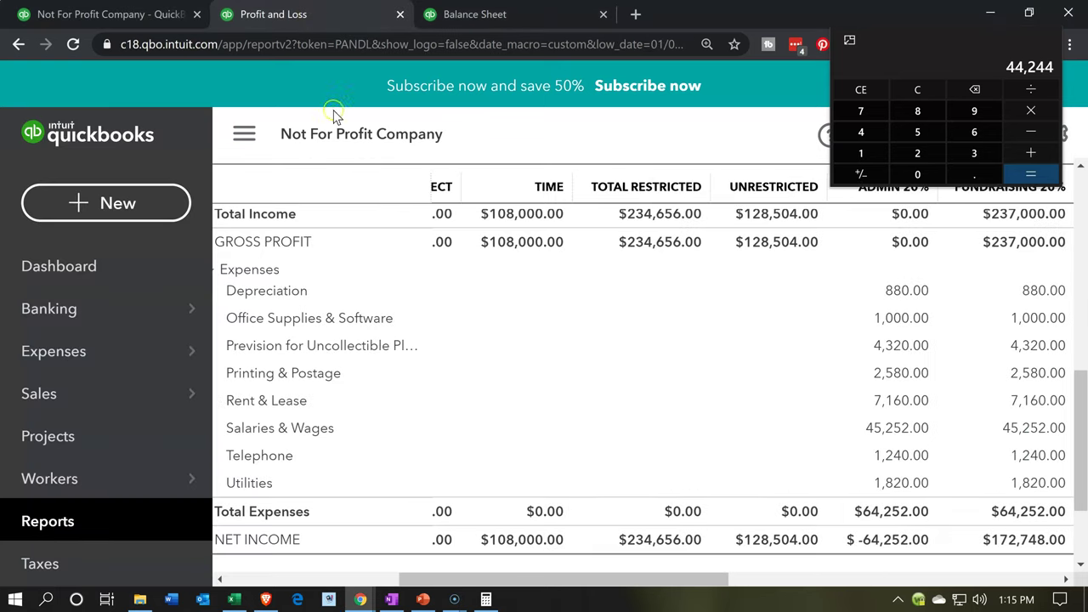
{"action": "left_click", "coordinate": [245, 136]}
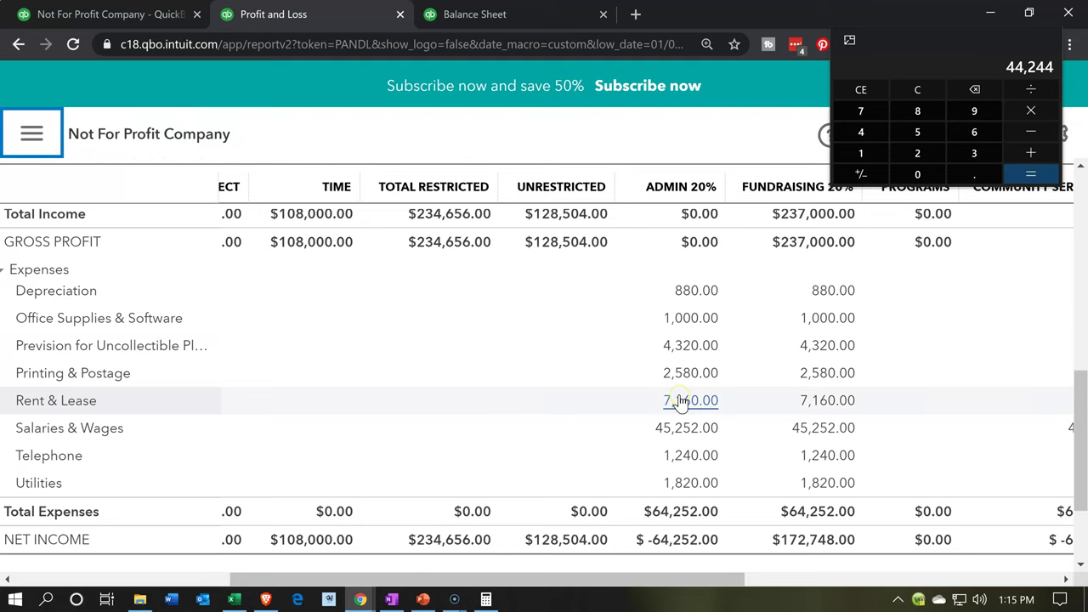
{"action": "scroll", "coordinate": [681, 403], "scroll_direction": "up", "scroll_amount": 2}
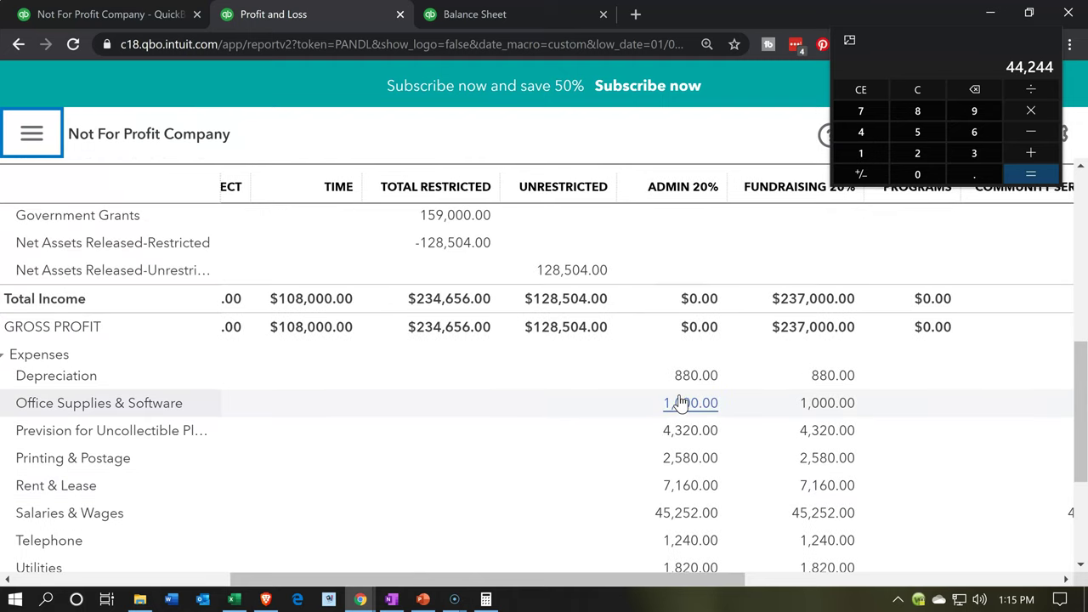
{"action": "scroll", "coordinate": [680, 403], "scroll_direction": "up", "scroll_amount": 3}
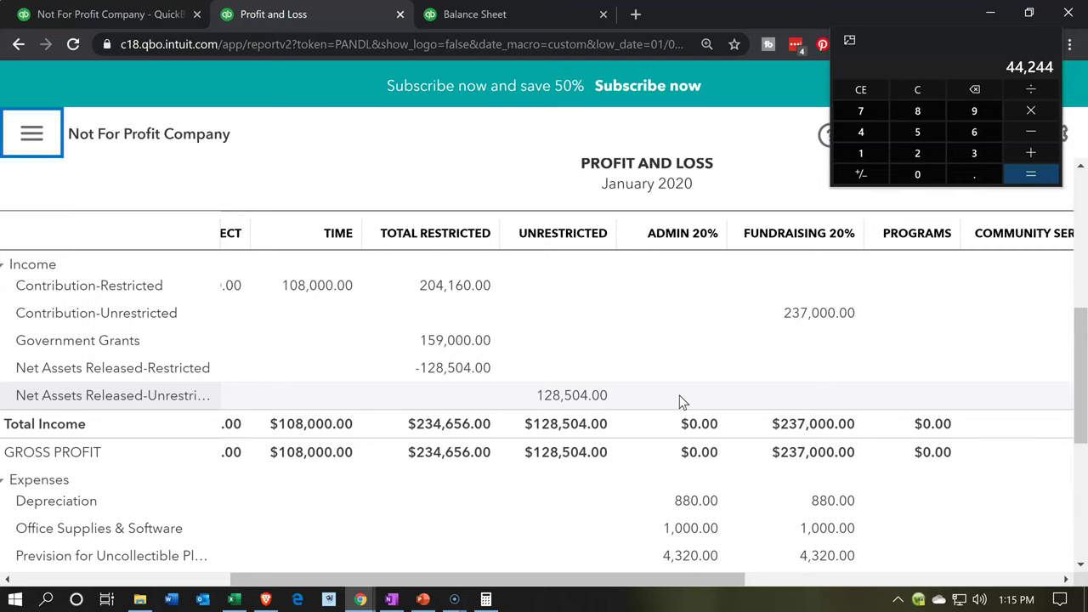
{"action": "scroll", "coordinate": [679, 395], "scroll_direction": "up", "scroll_amount": 2}
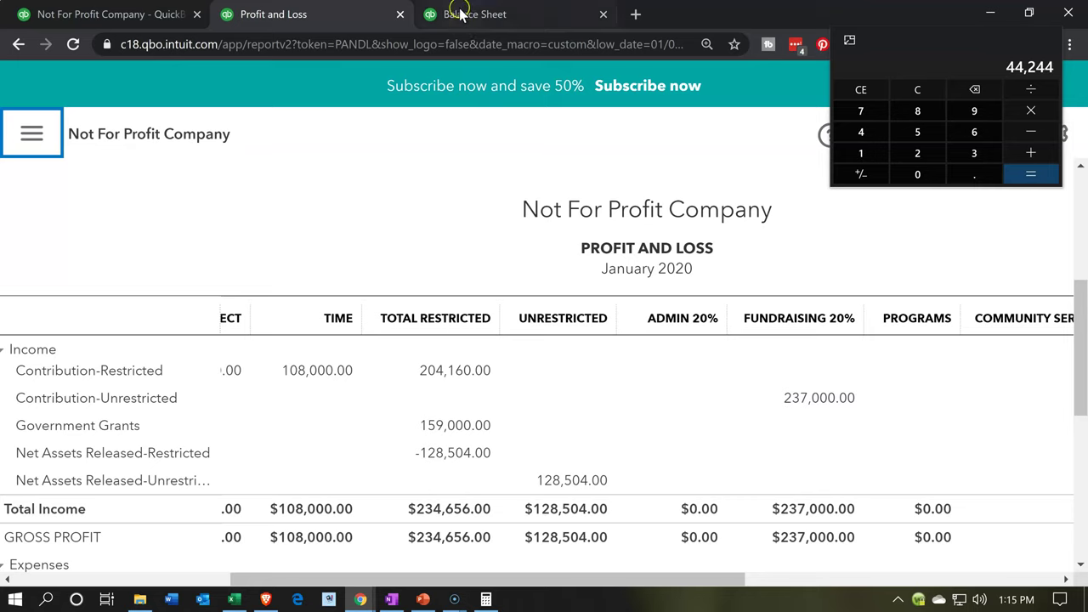
{"action": "left_click", "coordinate": [660, 479]}
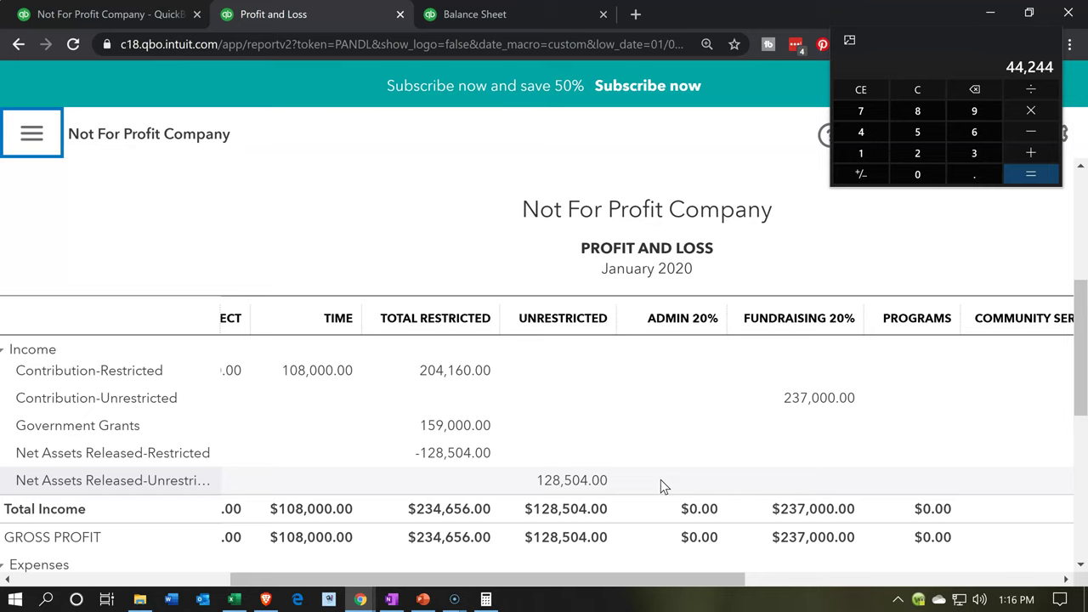
{"action": "left_click", "coordinate": [641, 340]}
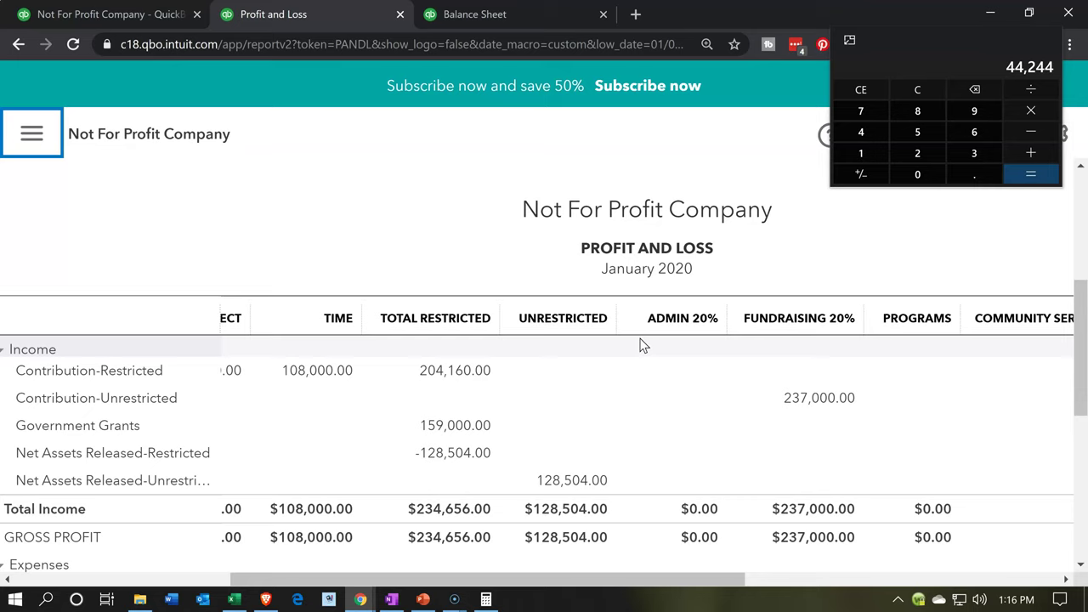
{"action": "left_click", "coordinate": [632, 321]}
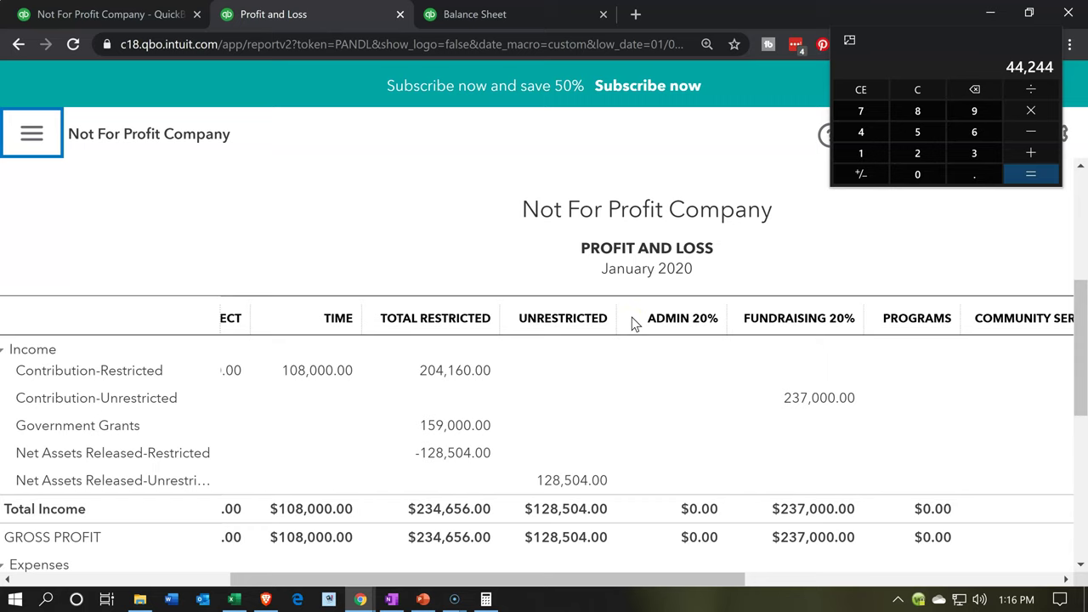
Set the Profit and Loss start date to 01/01/2019 and rerun the report by class.
{"action": "scroll", "coordinate": [631, 323], "scroll_direction": "up", "scroll_amount": 4}
{"action": "left_click", "coordinate": [368, 295]}
{"action": "triple_click", "coordinate": [368, 296]}
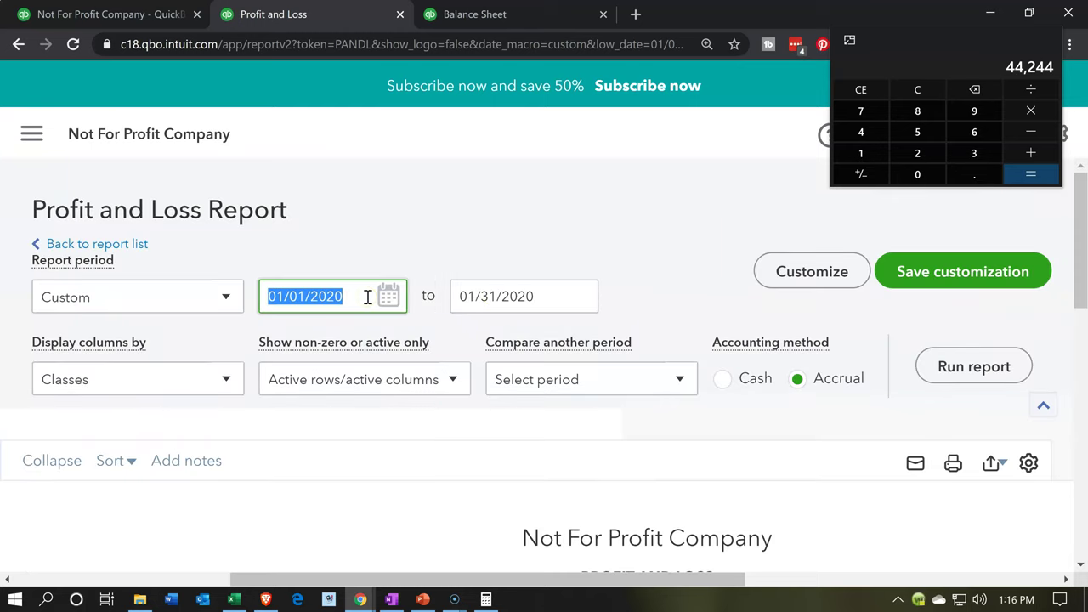
{"action": "left_click", "coordinate": [367, 296]}
{"action": "key", "text": "BackSpace"}
{"action": "key", "text": "BackSpace"}
{"action": "type", "text": "19"}
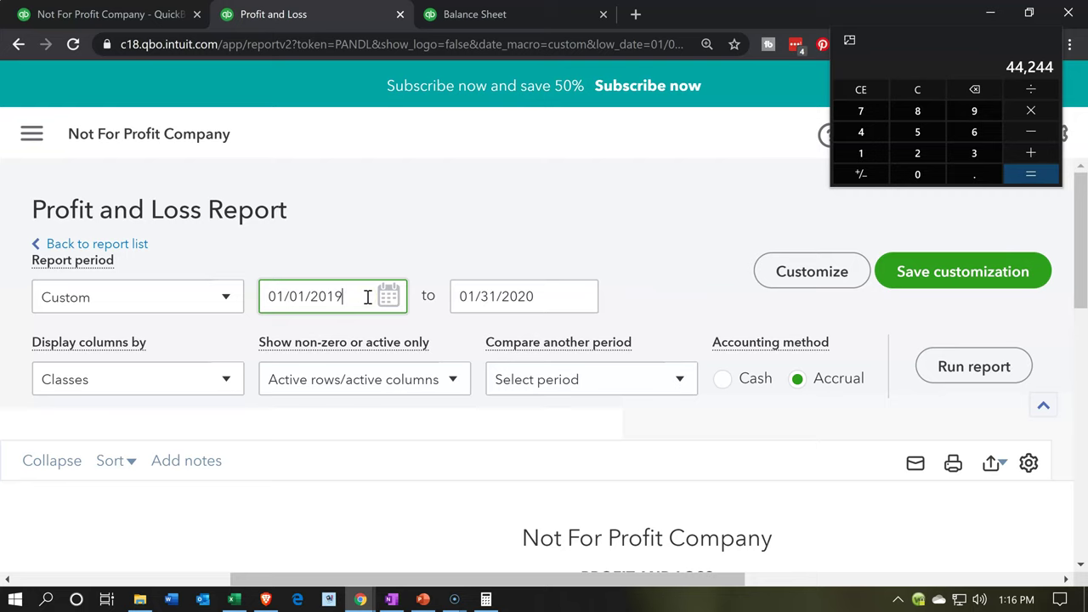
{"action": "left_click", "coordinate": [958, 374]}
{"action": "scroll", "coordinate": [718, 459], "scroll_direction": "down", "scroll_amount": 10}
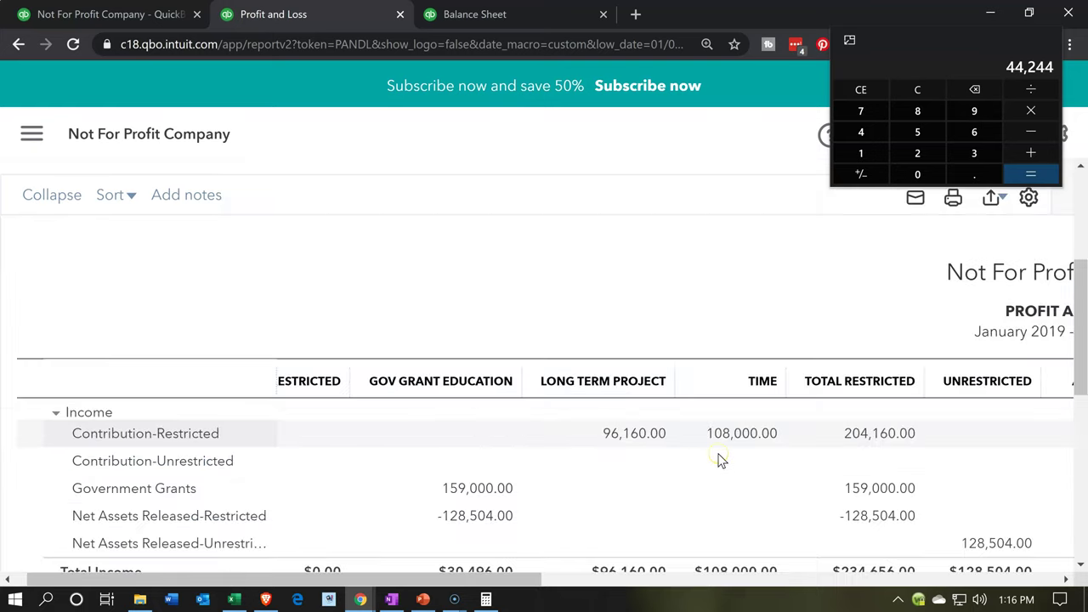
Close the Calculator and compare the Total Restricted net income with the restricted net assets on the Balance Sheet.
{"action": "left_click", "coordinate": [722, 505]}
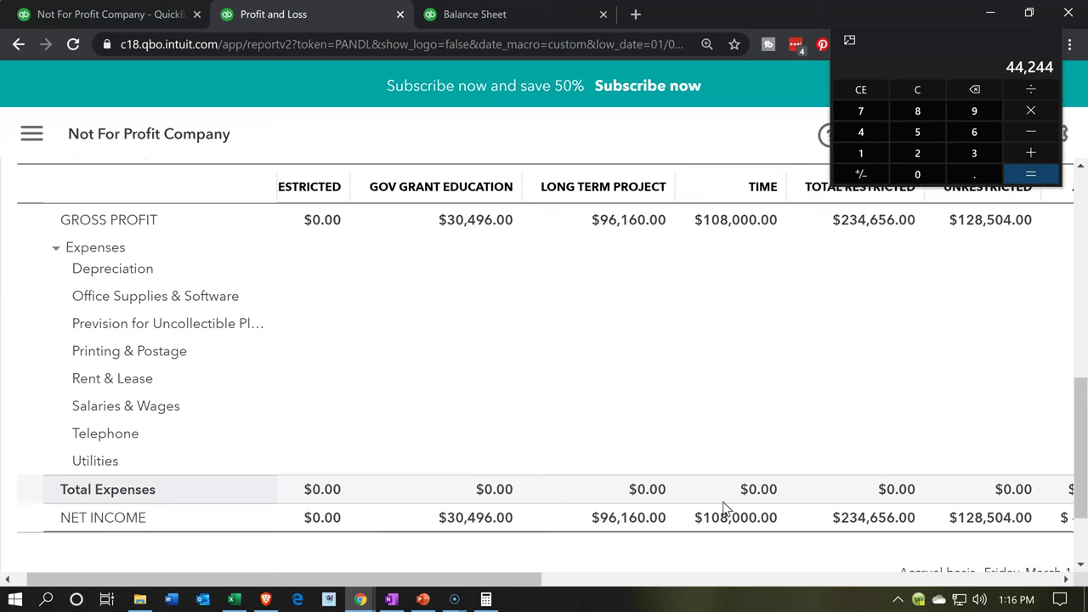
{"action": "left_click", "coordinate": [1049, 36]}
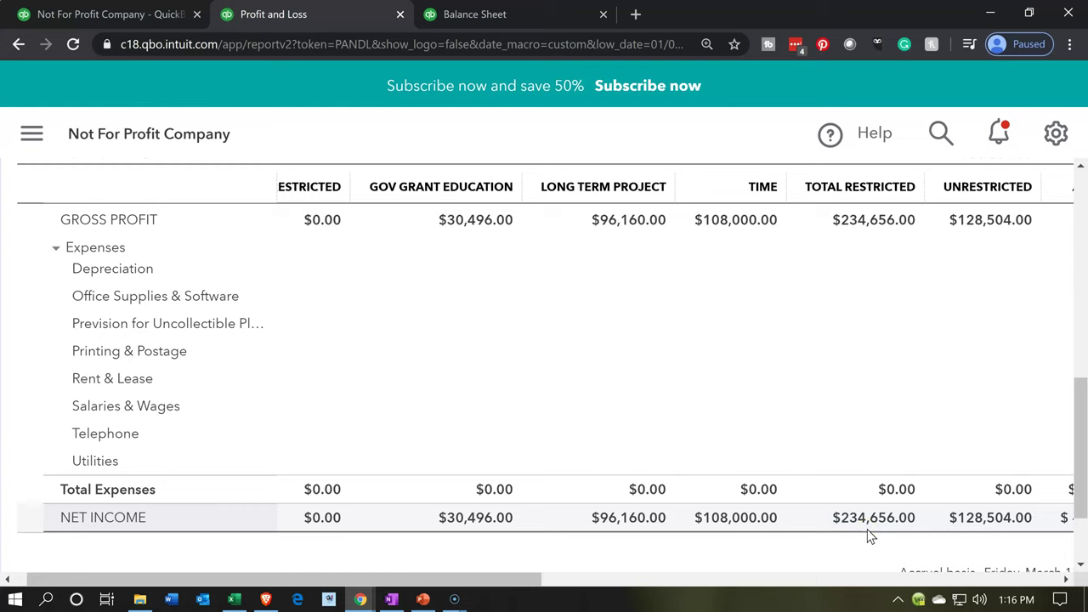
{"action": "left_click", "coordinate": [493, 24]}
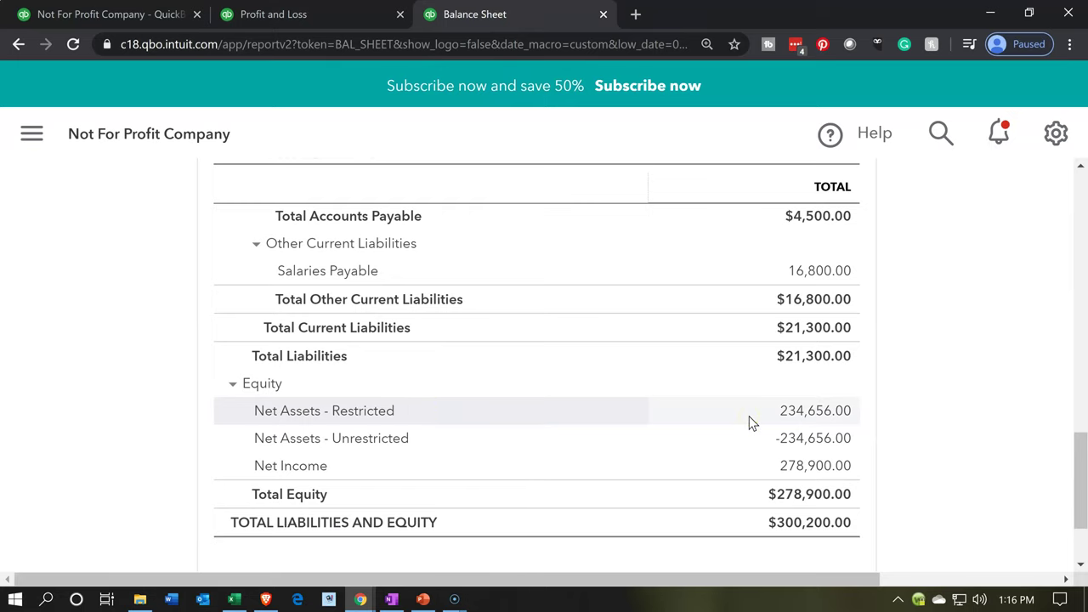
Open a fresh Profit and Loss report from the favorite reports in the first browser tab and hide the navigation pane.
{"action": "left_click", "coordinate": [149, 19]}
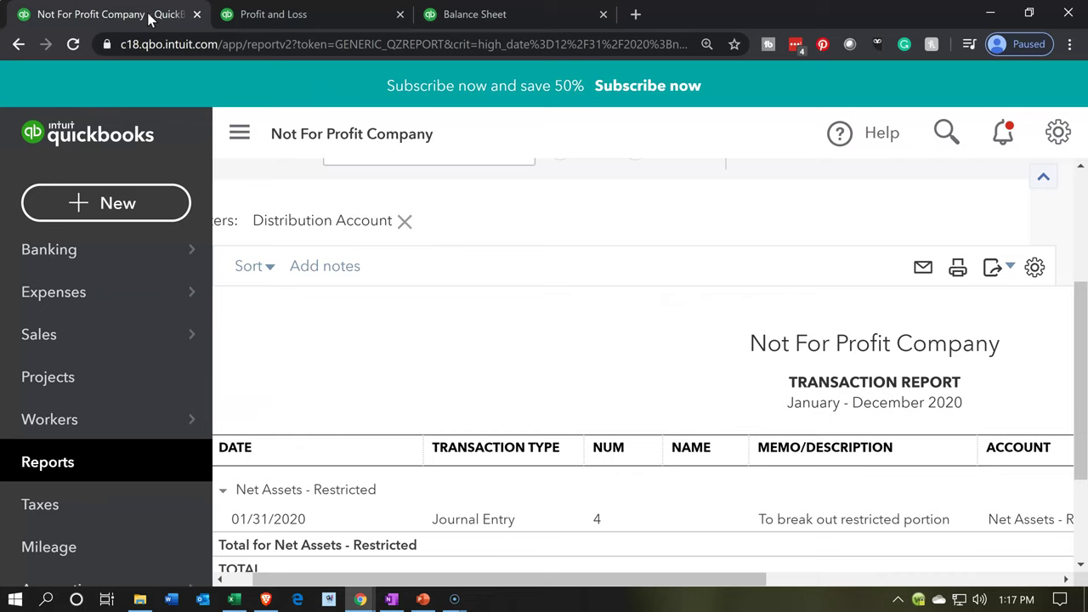
{"action": "left_click", "coordinate": [75, 478]}
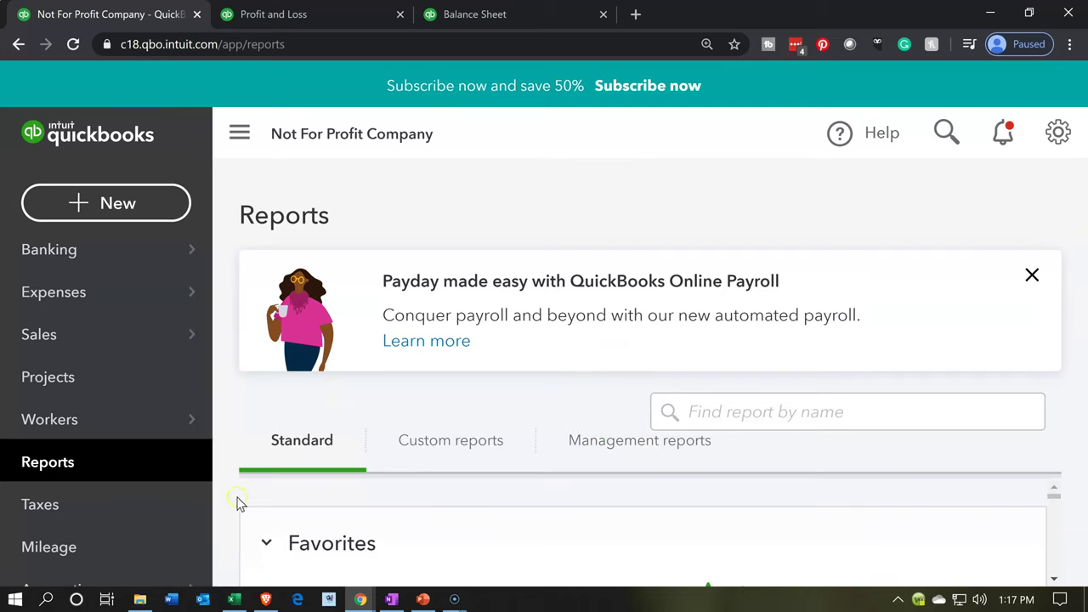
{"action": "scroll", "coordinate": [255, 544], "scroll_direction": "down", "scroll_amount": 5}
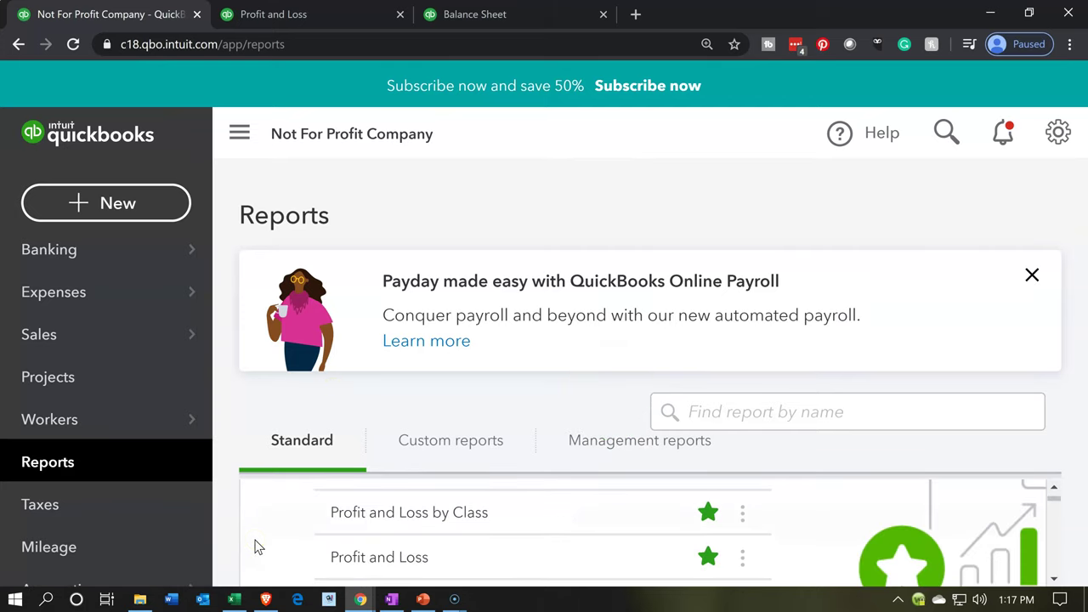
{"action": "left_click", "coordinate": [357, 557]}
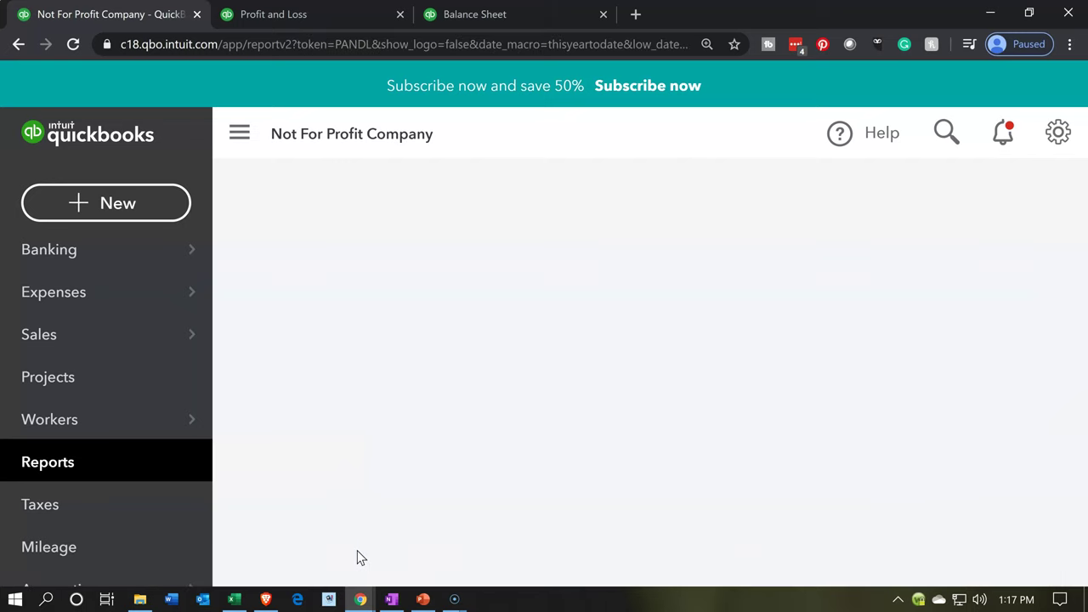
{"action": "left_click", "coordinate": [240, 134]}
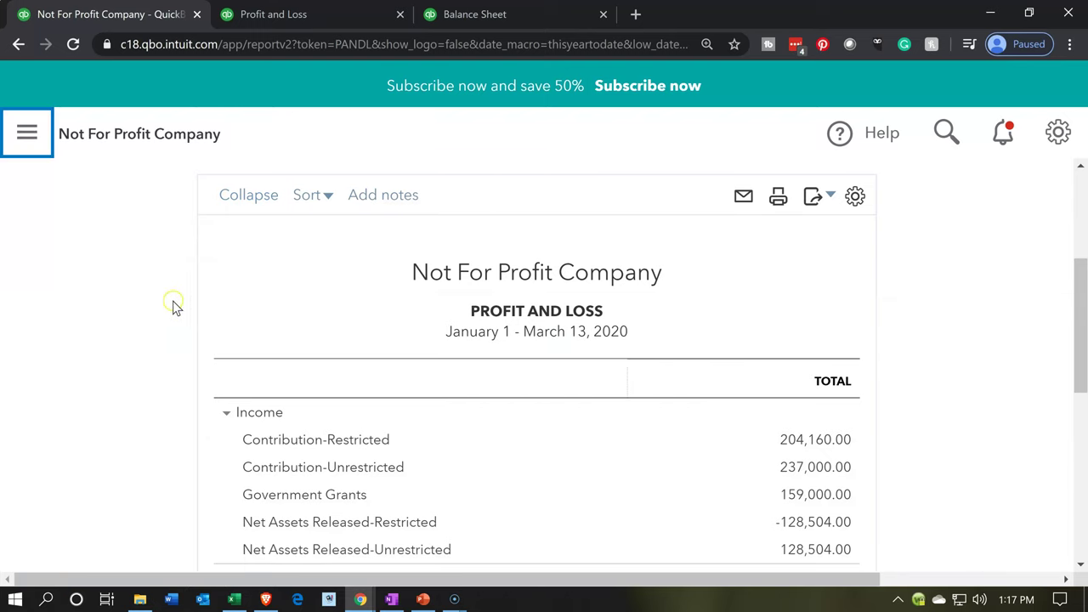
Set the new Profit and Loss report to display its columns by Customers.
{"action": "scroll", "coordinate": [166, 305], "scroll_direction": "up", "scroll_amount": 3}
{"action": "left_click", "coordinate": [202, 383]}
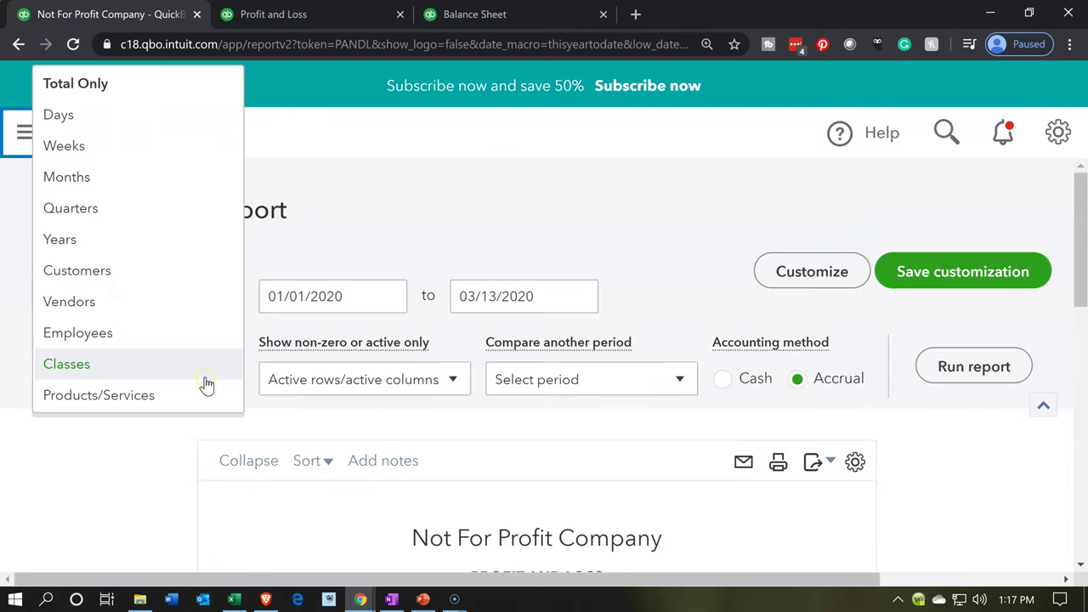
{"action": "left_click", "coordinate": [145, 272]}
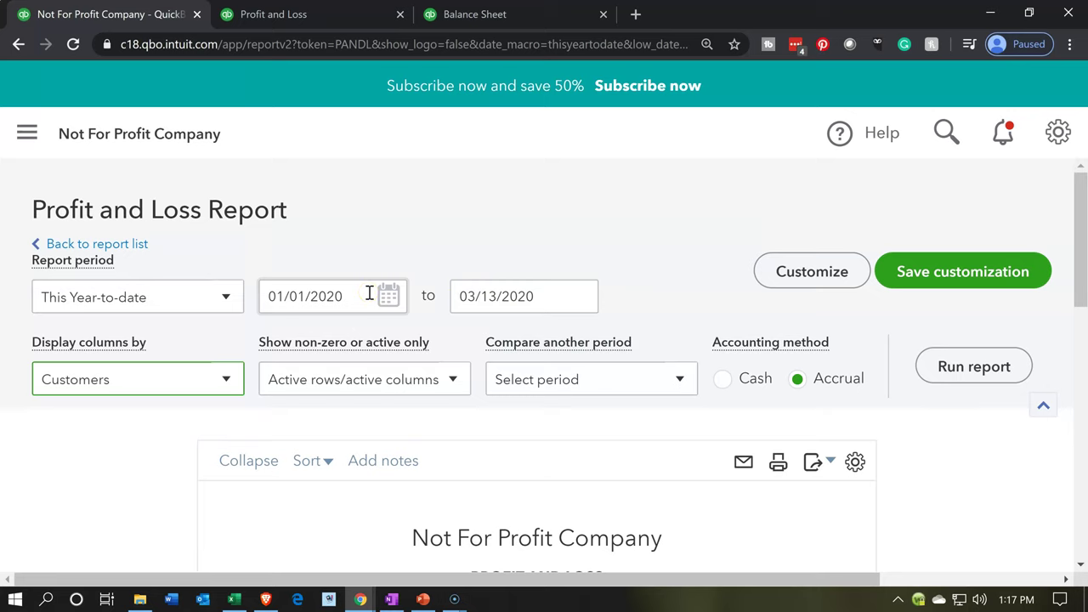
Open the report's customization settings and enable only the Customer filter.
{"action": "left_click", "coordinate": [763, 273]}
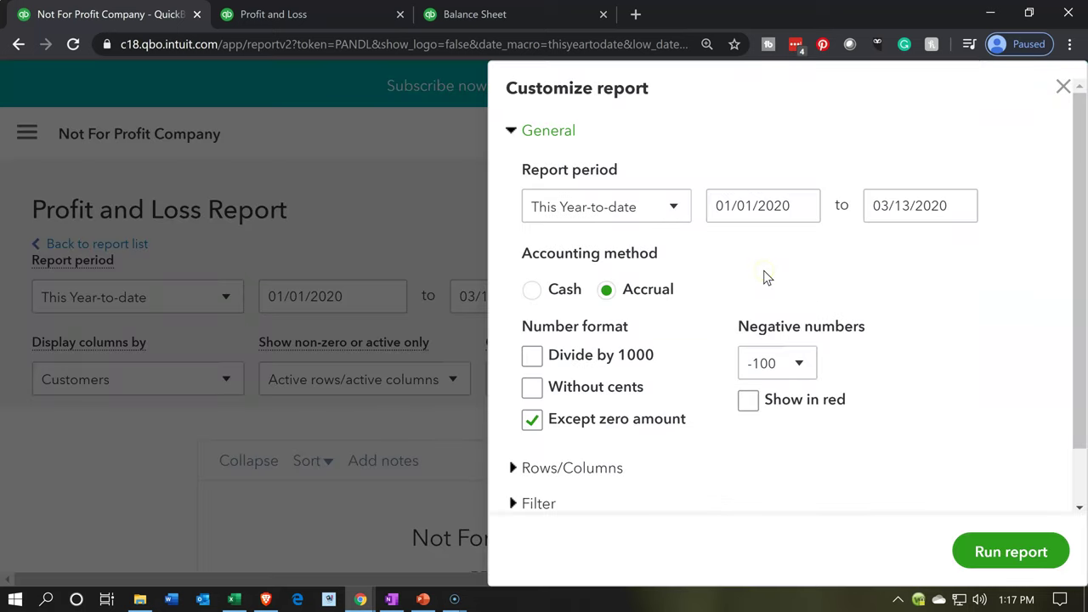
{"action": "scroll", "coordinate": [731, 315], "scroll_direction": "down", "scroll_amount": 1}
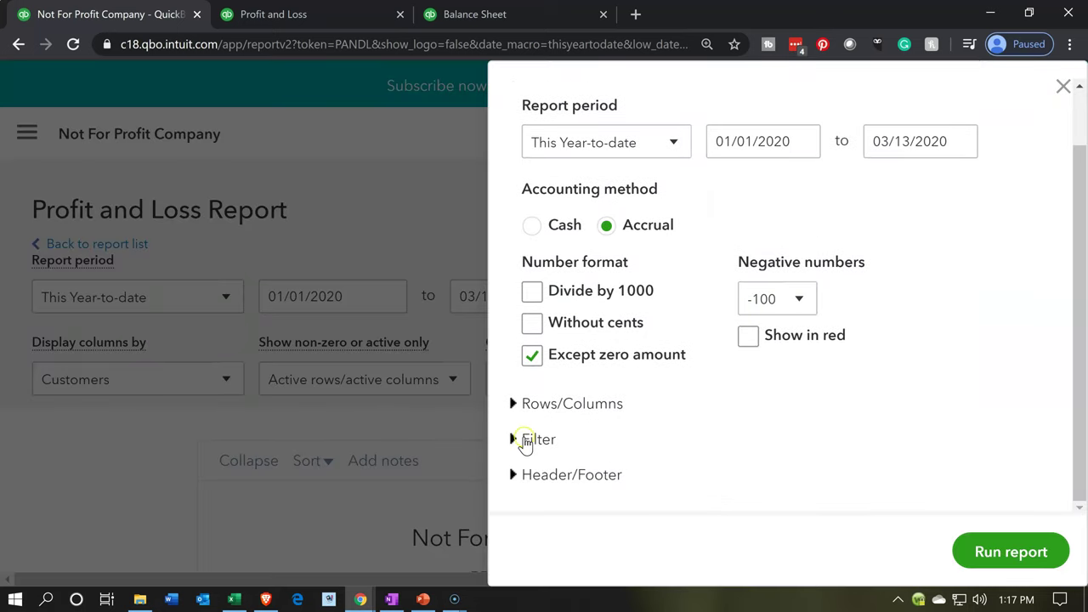
{"action": "left_click", "coordinate": [525, 440]}
{"action": "scroll", "coordinate": [614, 365], "scroll_direction": "down", "scroll_amount": 4}
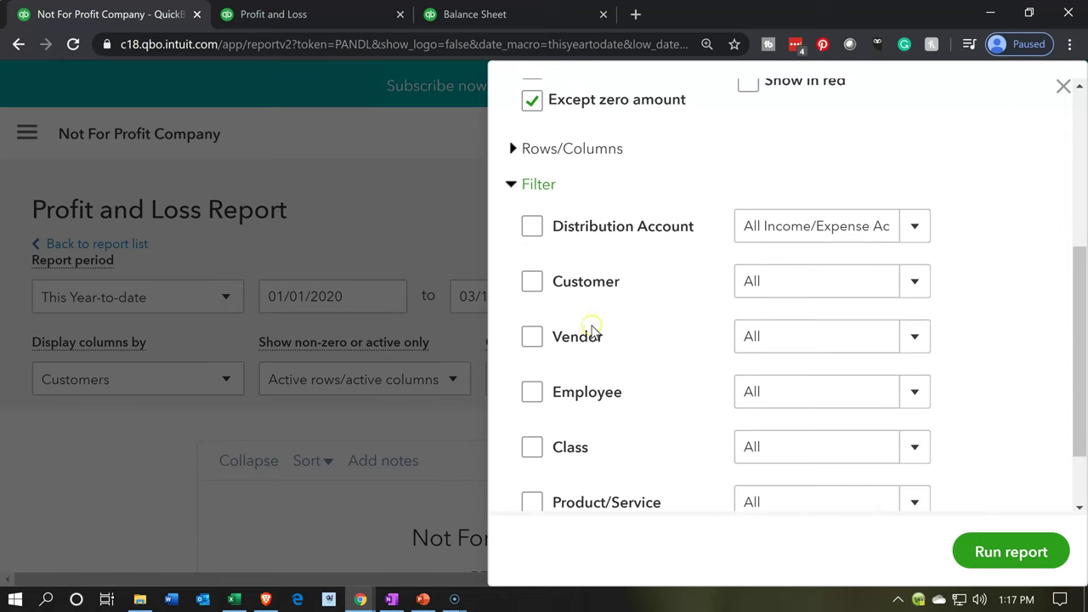
{"action": "scroll", "coordinate": [559, 318], "scroll_direction": "down", "scroll_amount": 1}
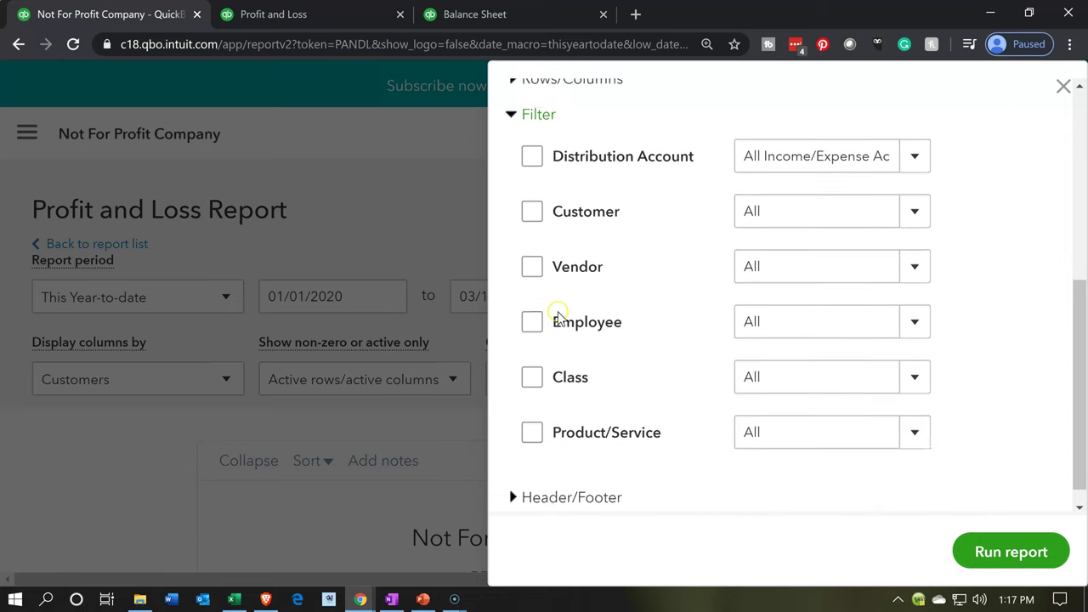
{"action": "left_click", "coordinate": [531, 364]}
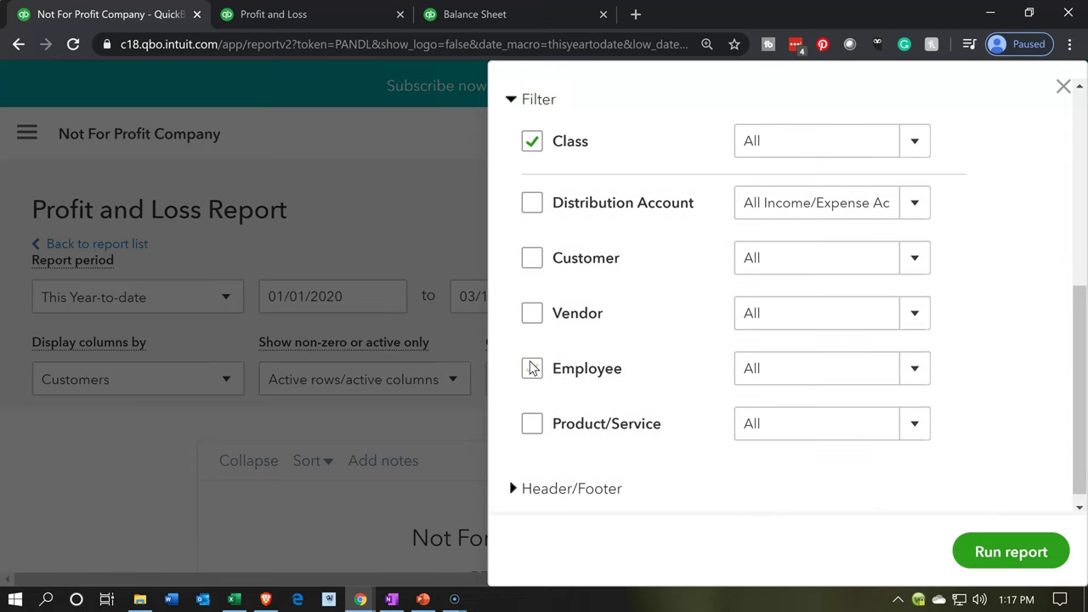
{"action": "left_click", "coordinate": [532, 145]}
{"action": "left_click", "coordinate": [532, 199]}
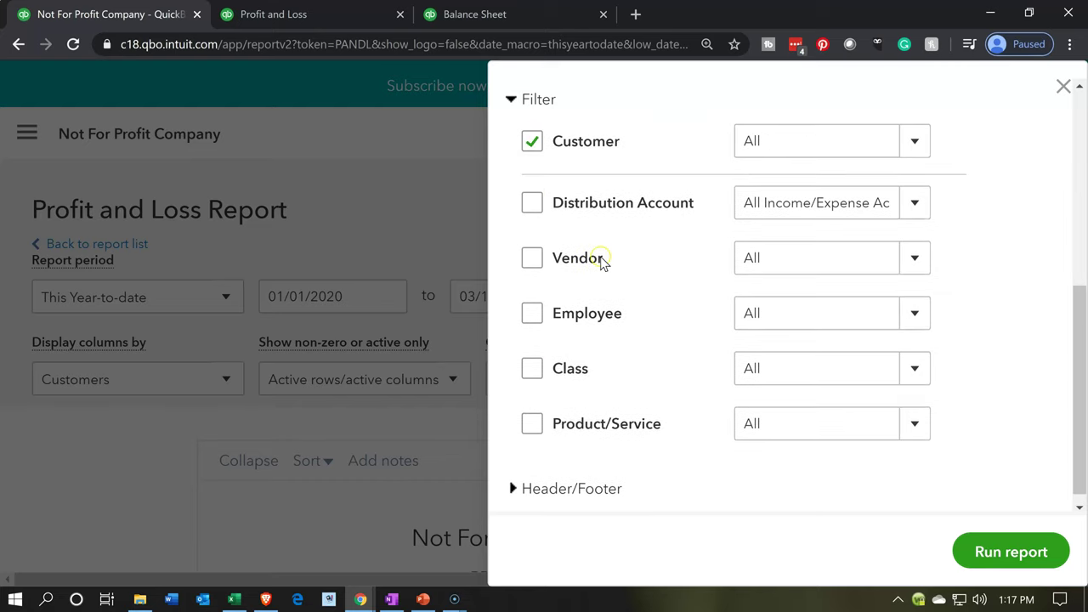
Include the three Government Grants - Education Restriction entries, parent and sub-levels, in the Customer filter.
{"action": "left_click", "coordinate": [903, 153]}
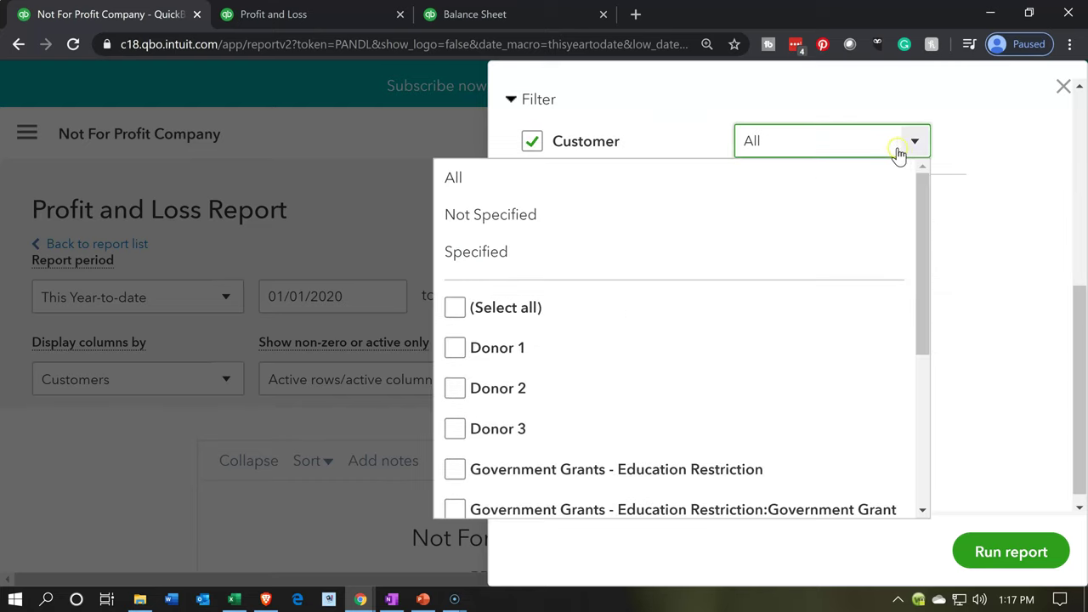
{"action": "scroll", "coordinate": [658, 255], "scroll_direction": "down", "scroll_amount": 1}
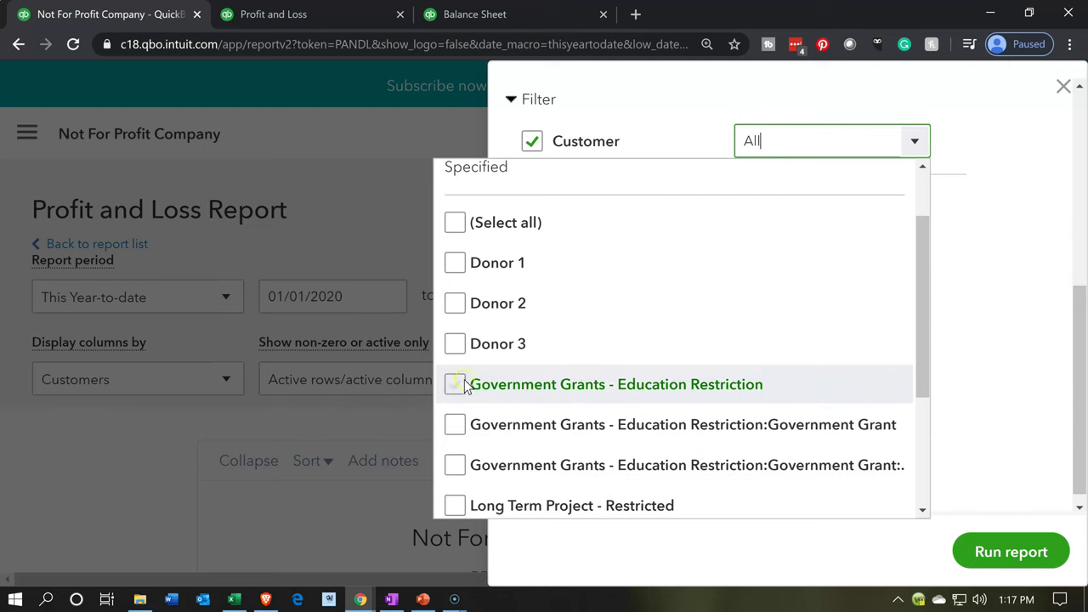
{"action": "left_click", "coordinate": [457, 384]}
{"action": "left_click", "coordinate": [455, 425]}
{"action": "left_click", "coordinate": [455, 465]}
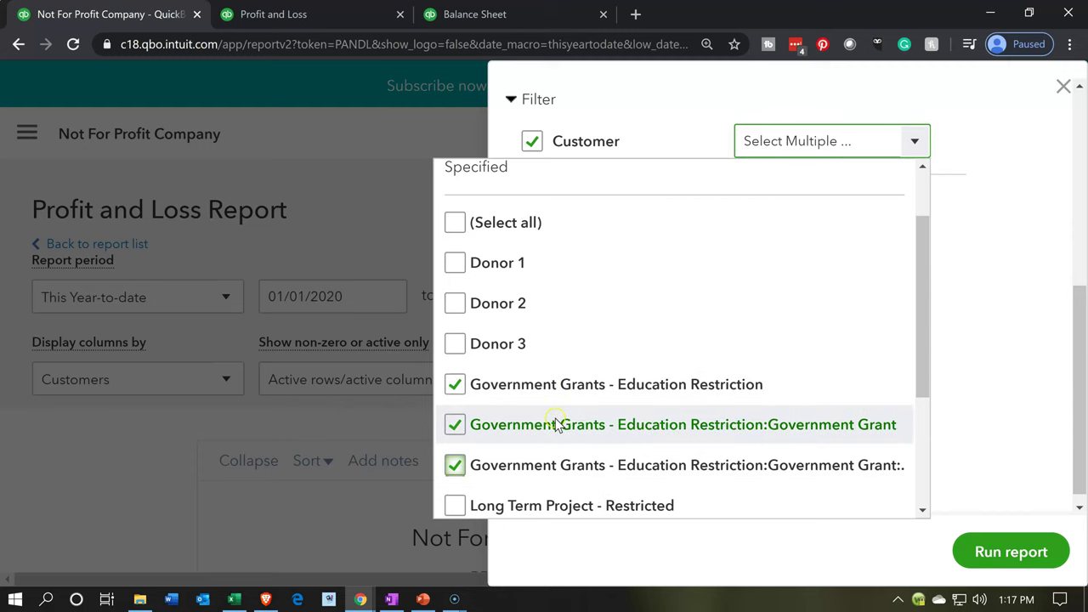
Add both Long Term Project - Restricted entries and all four Restricted - Time entries to the Customer filter and run the report.
{"action": "scroll", "coordinate": [557, 425], "scroll_direction": "down", "scroll_amount": 2}
{"action": "left_click", "coordinate": [455, 376]}
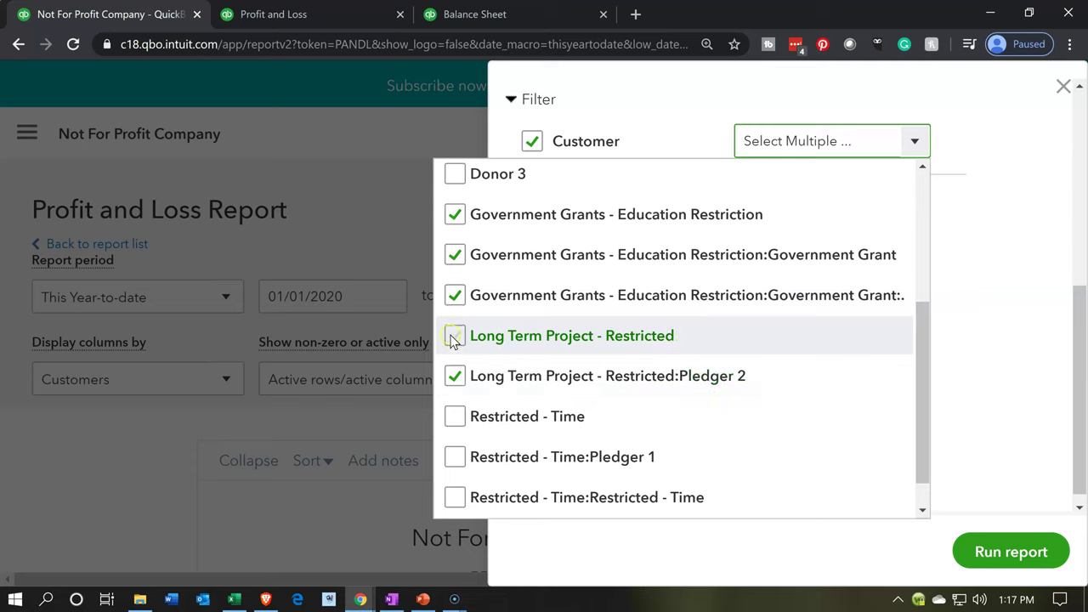
{"action": "left_click", "coordinate": [455, 336]}
{"action": "left_click", "coordinate": [454, 417]}
{"action": "left_click", "coordinate": [454, 457]}
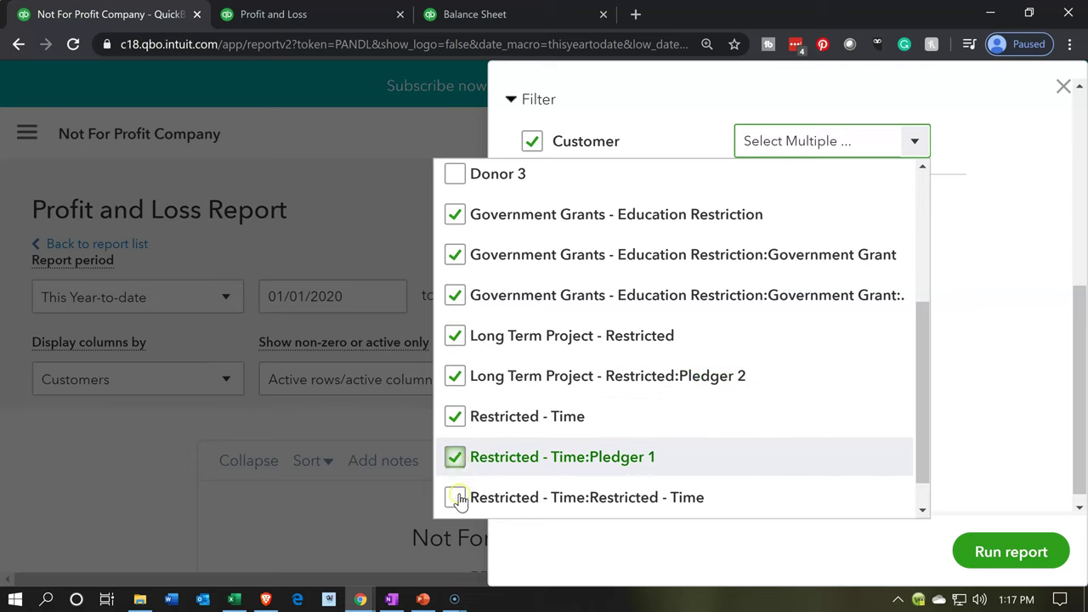
{"action": "left_click", "coordinate": [455, 497]}
{"action": "scroll", "coordinate": [795, 493], "scroll_direction": "down", "scroll_amount": 1}
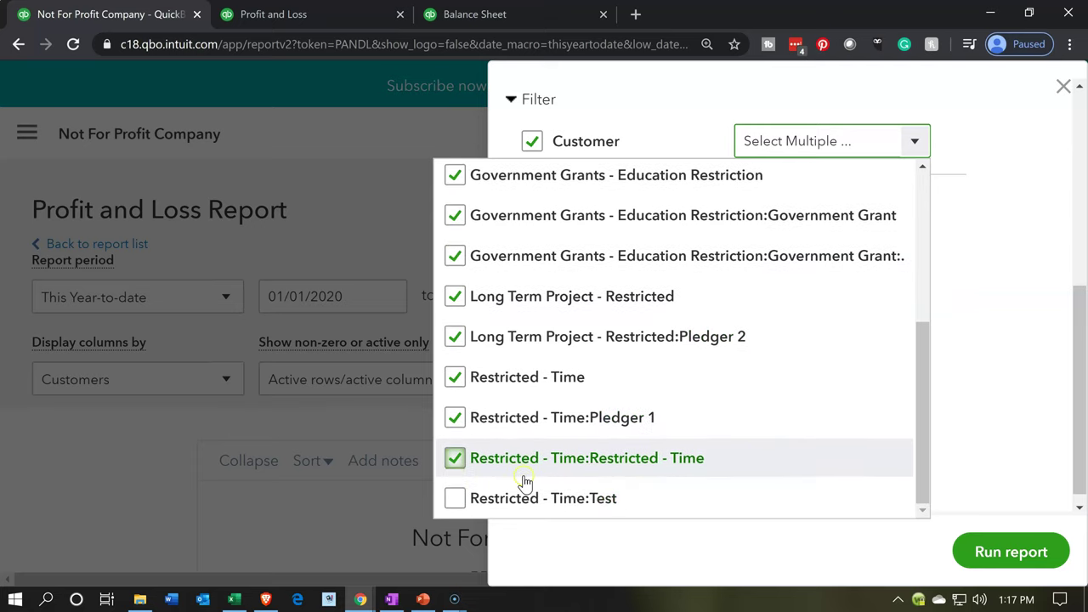
{"action": "left_click", "coordinate": [455, 498]}
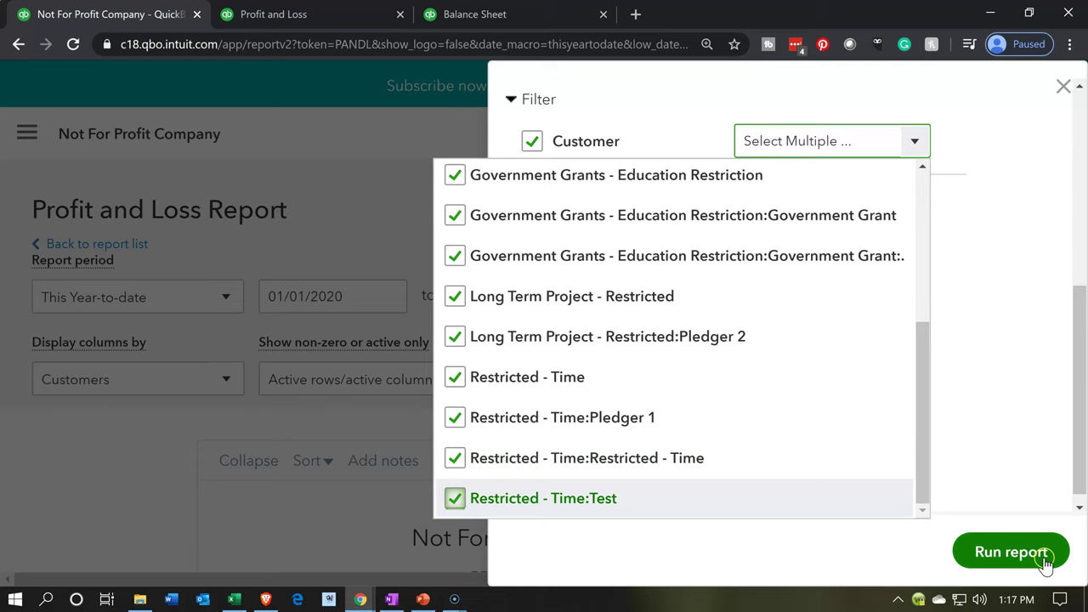
{"action": "left_click", "coordinate": [1010, 552]}
Compare the Total column's net income in the customer-filtered Profit and Loss with Net Assets - Restricted on the Balance Sheet.
{"action": "scroll", "coordinate": [608, 399], "scroll_direction": "down", "scroll_amount": 3}
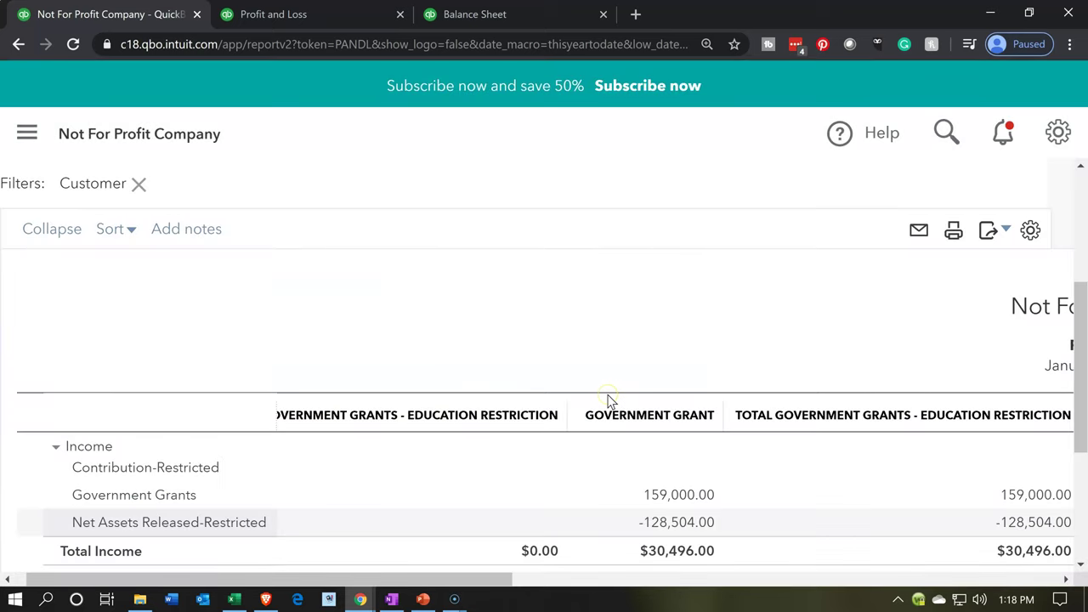
{"action": "scroll", "coordinate": [608, 400], "scroll_direction": "down", "scroll_amount": 2}
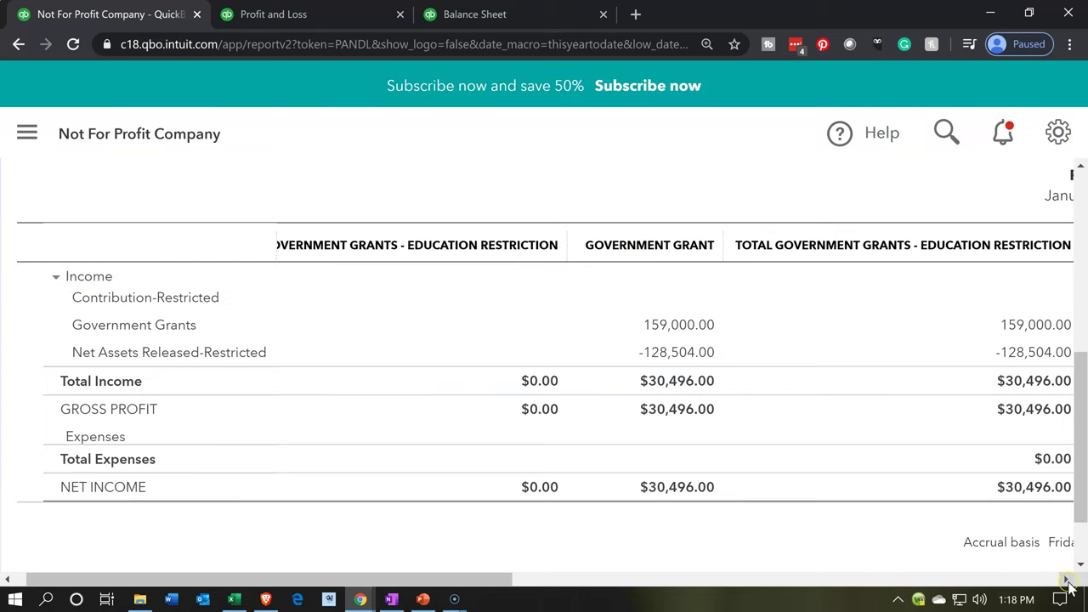
{"action": "left_click_drag", "start_coordinate": [1067, 580], "coordinate": [1068, 583]}
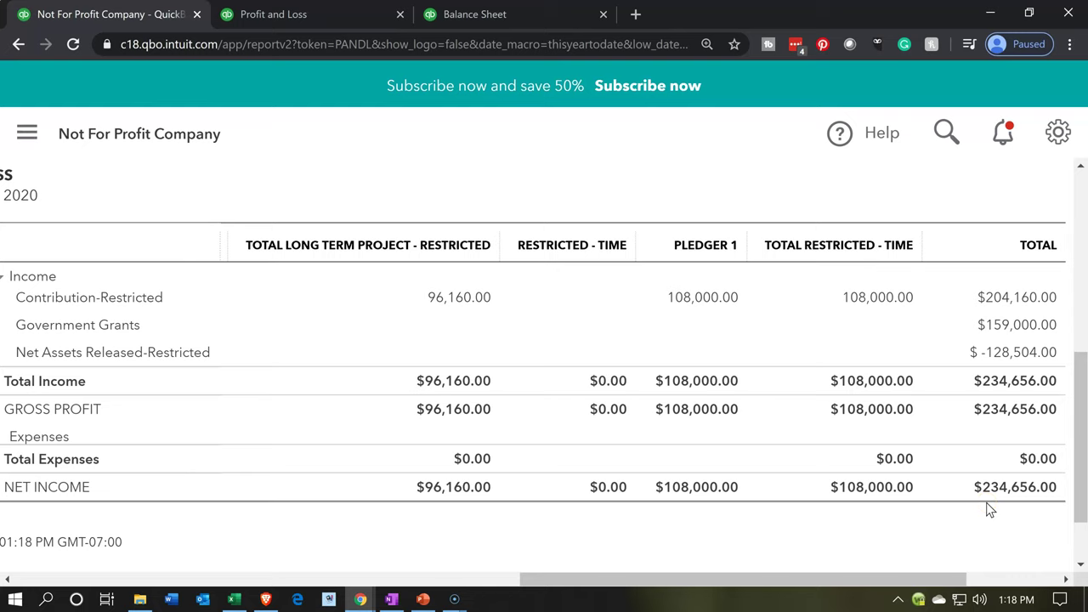
{"action": "left_click", "coordinate": [522, 17]}
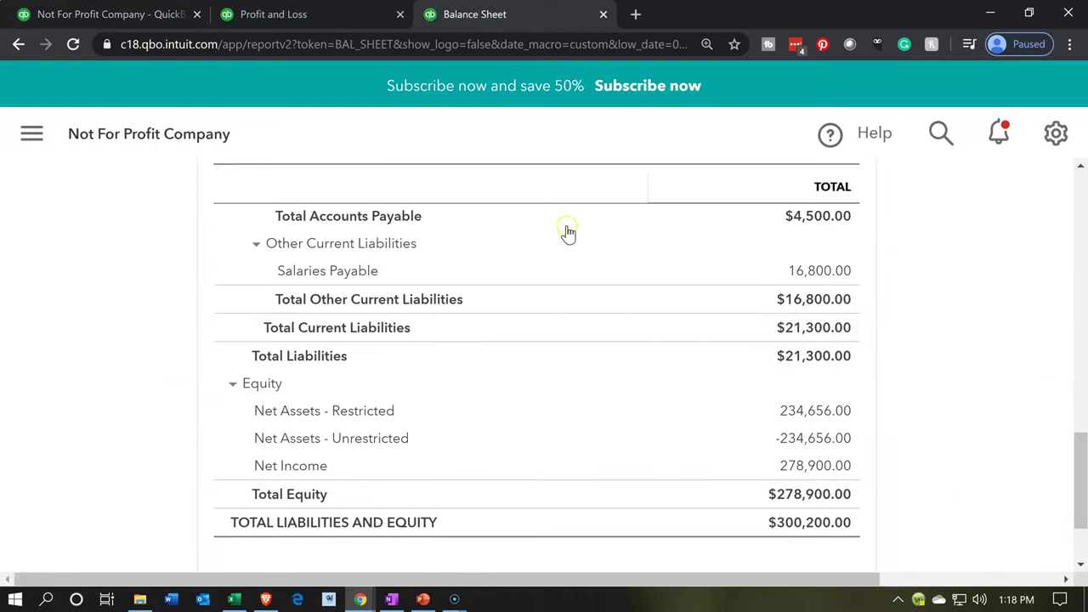